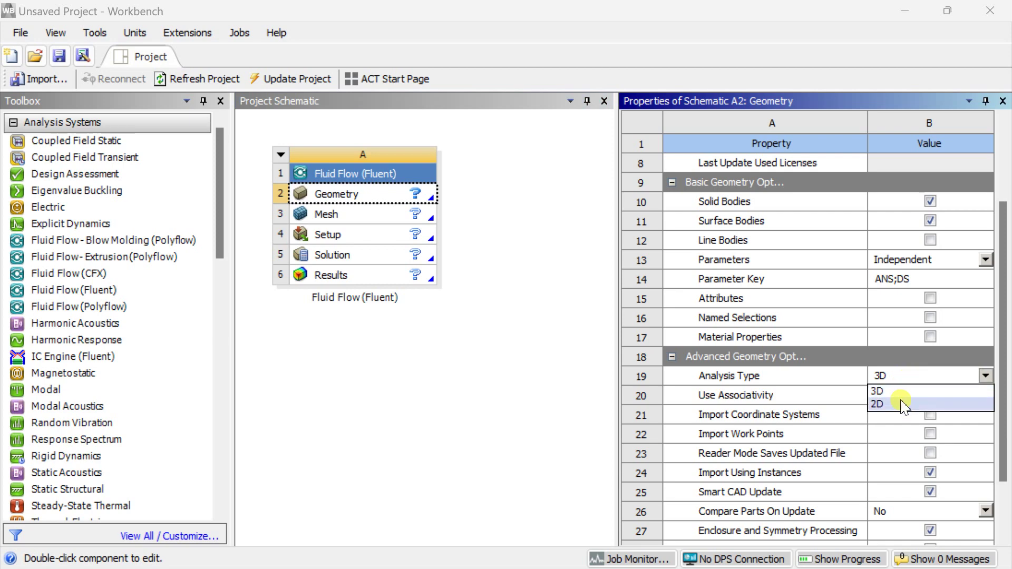
Set the geometry's analysis type to 2D and create a new DesignModeler geometry for the Fluid Flow (Fluent) system.
{"action": "left_click", "coordinate": [898, 403]}
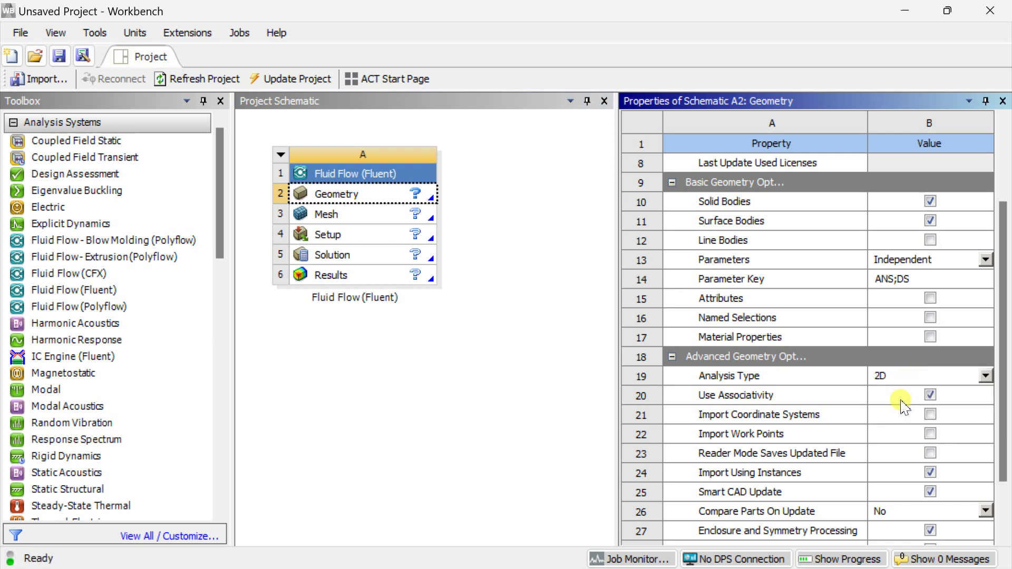
{"action": "left_click", "coordinate": [355, 199]}
{"action": "right_click", "coordinate": [356, 200]}
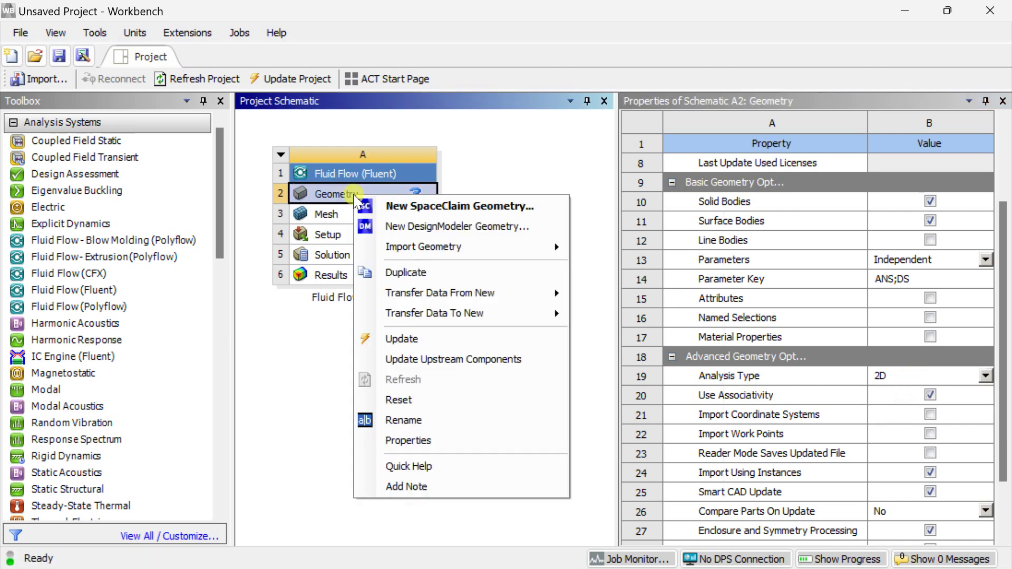
{"action": "left_click", "coordinate": [391, 227]}
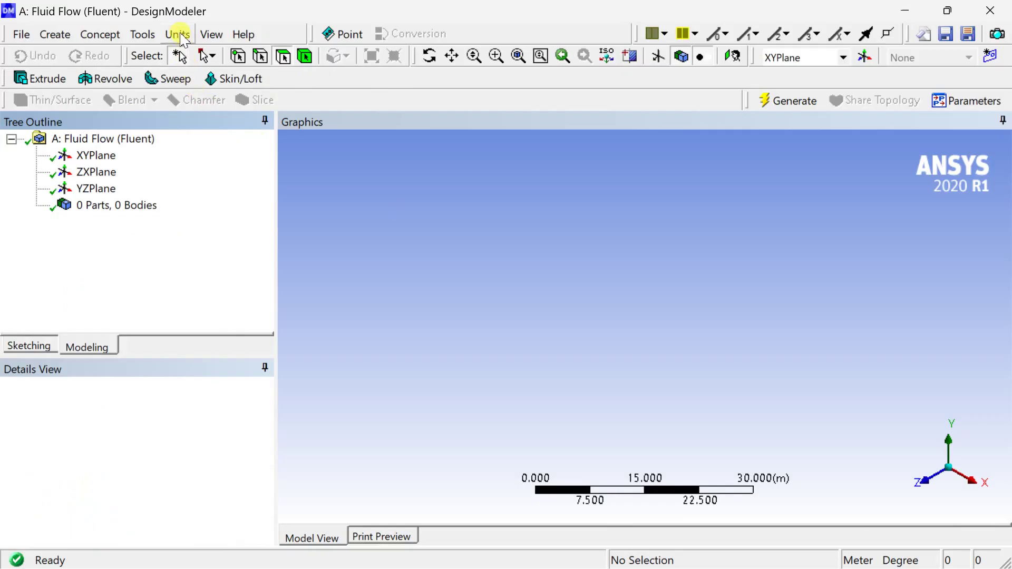
Set the length unit to millimetre and start sketching on the XYPlane, viewed along the Z axis.
{"action": "left_click", "coordinate": [177, 33]}
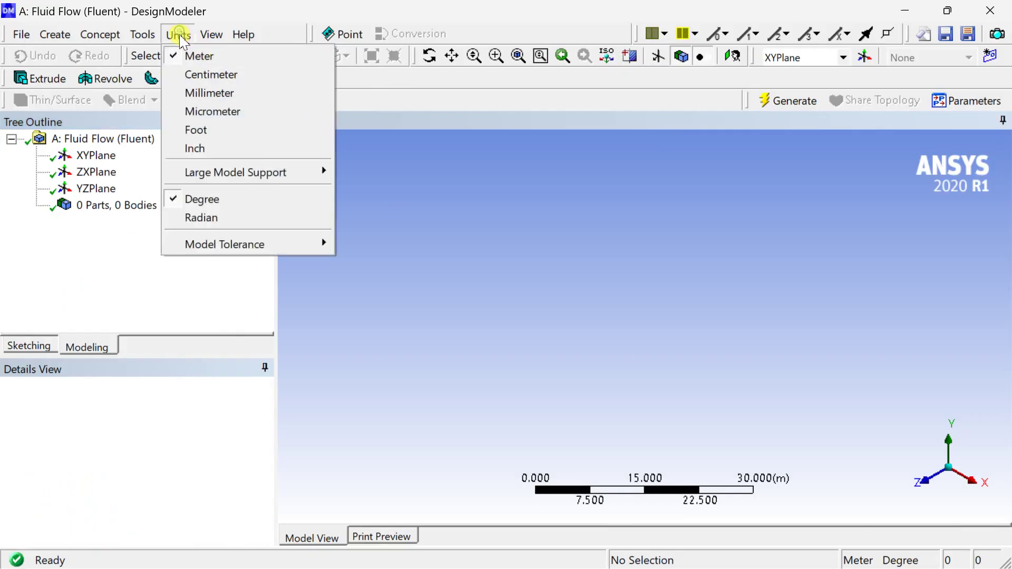
{"action": "left_click", "coordinate": [190, 95]}
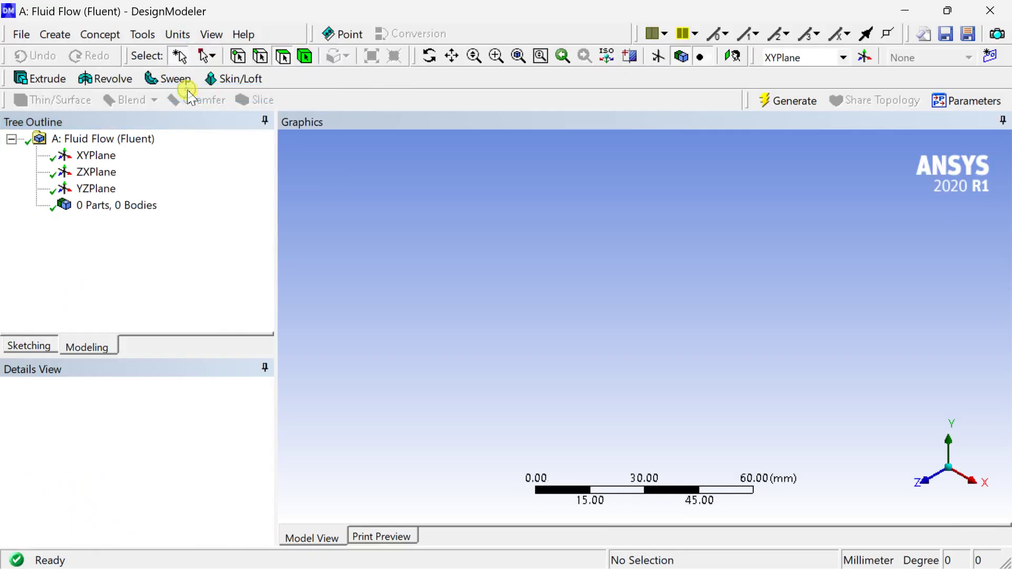
{"action": "left_click", "coordinate": [87, 157]}
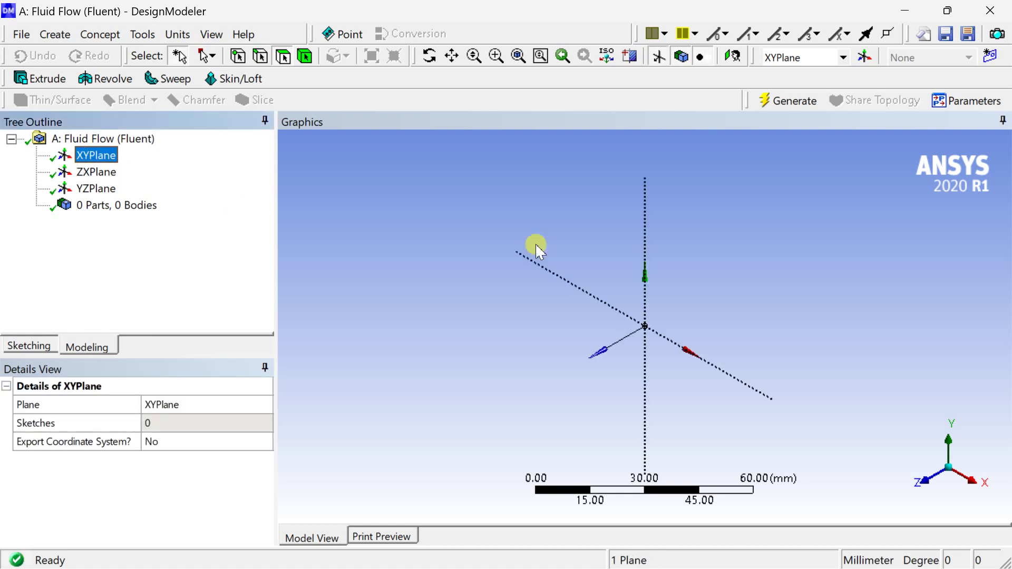
{"action": "left_click", "coordinate": [924, 476]}
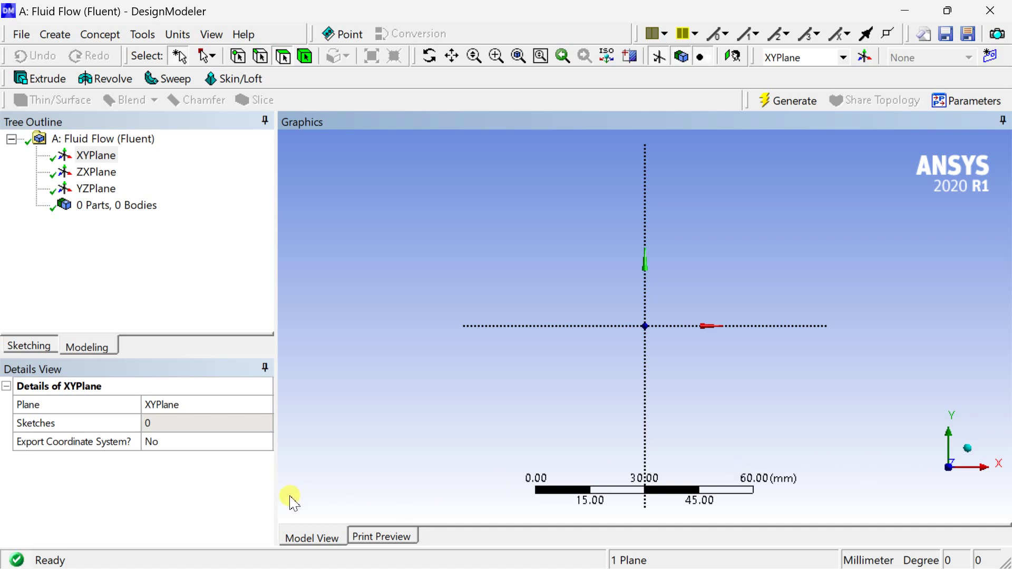
{"action": "left_click", "coordinate": [20, 345]}
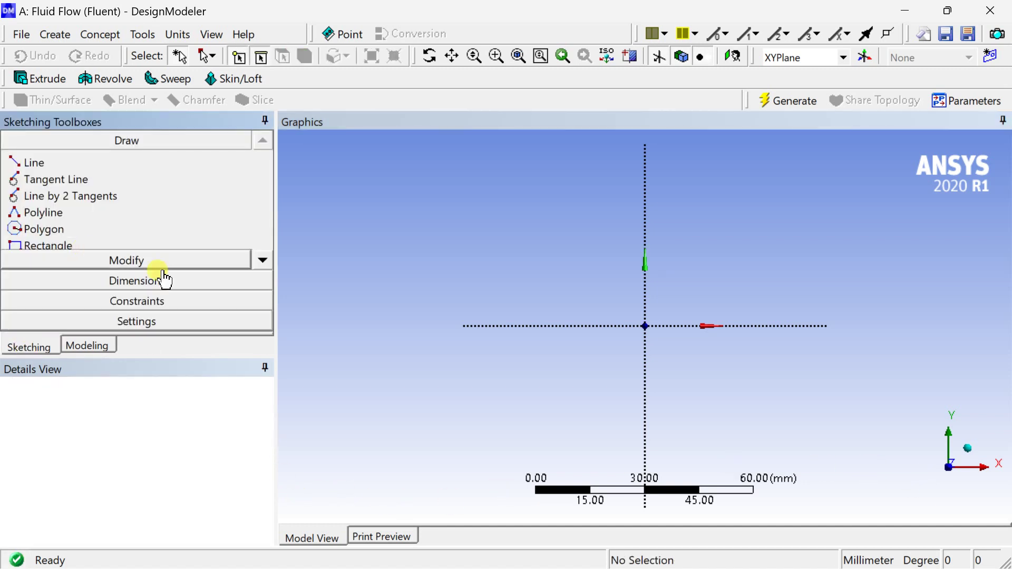
Draw a rectangle about 58 mm wide and 26 mm high with its lower-left corner at the origin.
{"action": "left_click_drag", "start_coordinate": [148, 358], "coordinate": [149, 428]}
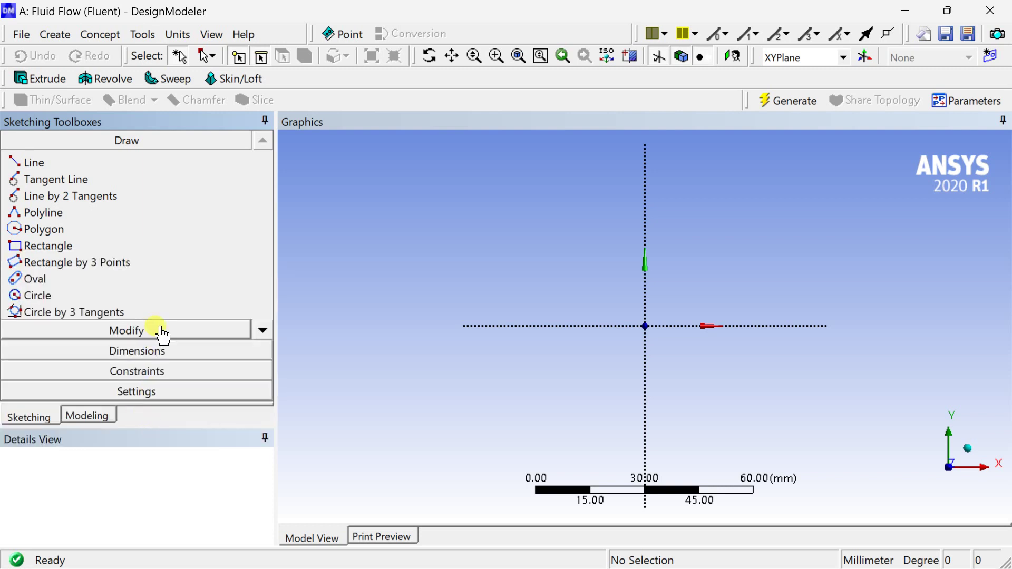
{"action": "left_click", "coordinate": [118, 243]}
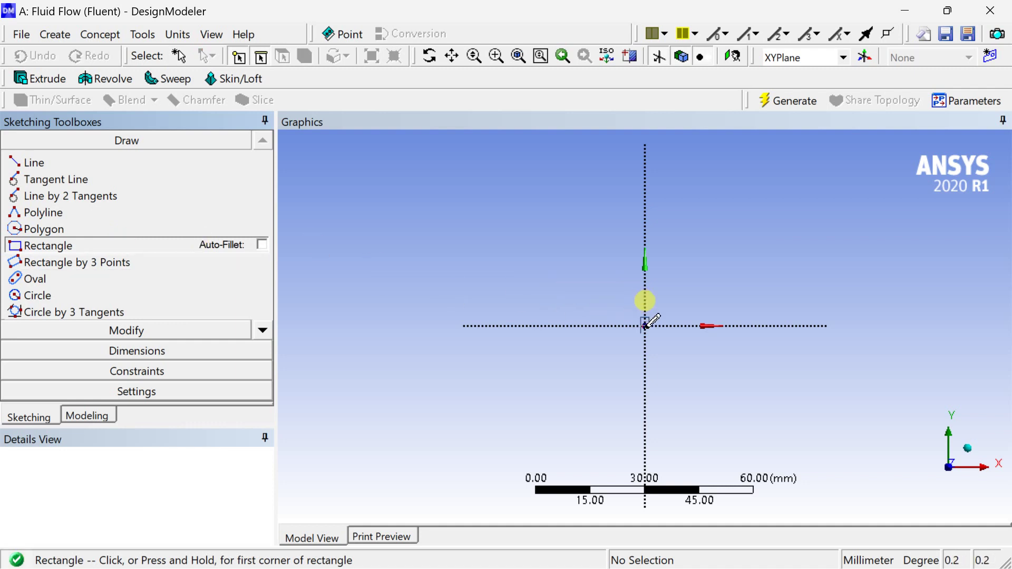
{"action": "mouse_move", "coordinate": [644, 326]}
{"action": "left_mouse_down"}
{"action": "mouse_move", "coordinate": [825, 228]}
{"action": "mouse_move", "coordinate": [856, 230]}
{"action": "left_mouse_up"}
Add general dimensions for the rectangle's height on its left edge and its width on the bottom edge.
{"action": "left_click", "coordinate": [86, 351]}
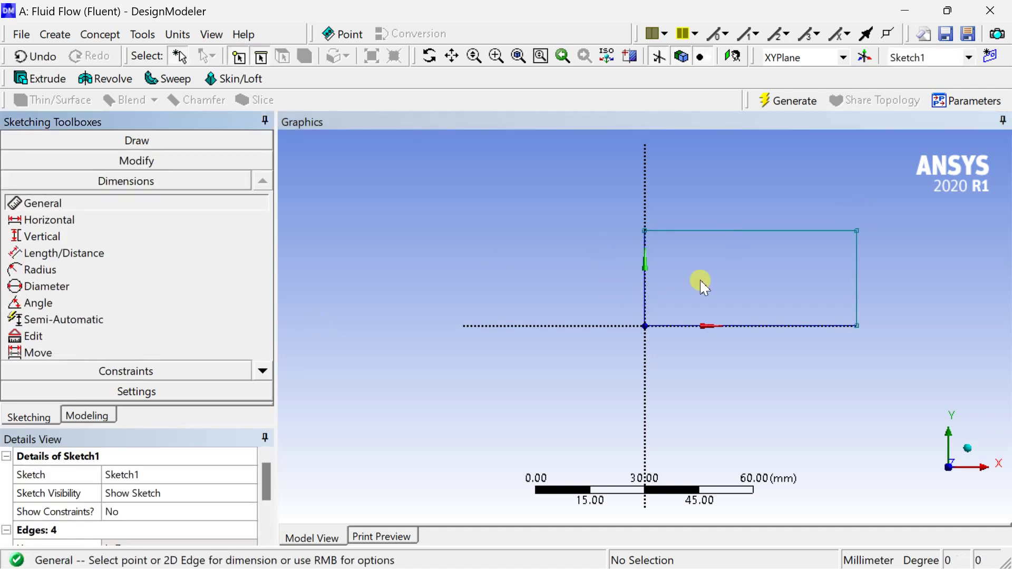
{"action": "left_click", "coordinate": [644, 270]}
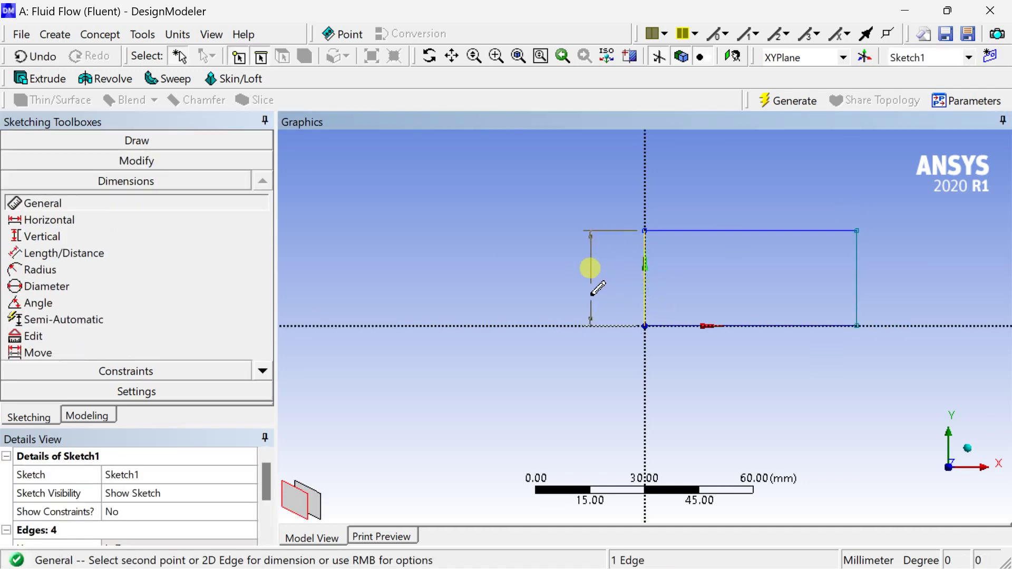
{"action": "left_click", "coordinate": [596, 287]}
{"action": "left_click", "coordinate": [714, 325]}
{"action": "left_click", "coordinate": [730, 357]}
Set the rectangle's width to 25 mm and its height to 12 mm, and generate the model.
{"action": "left_click_drag", "start_coordinate": [220, 426], "coordinate": [213, 361]}
{"action": "left_click", "coordinate": [186, 480]}
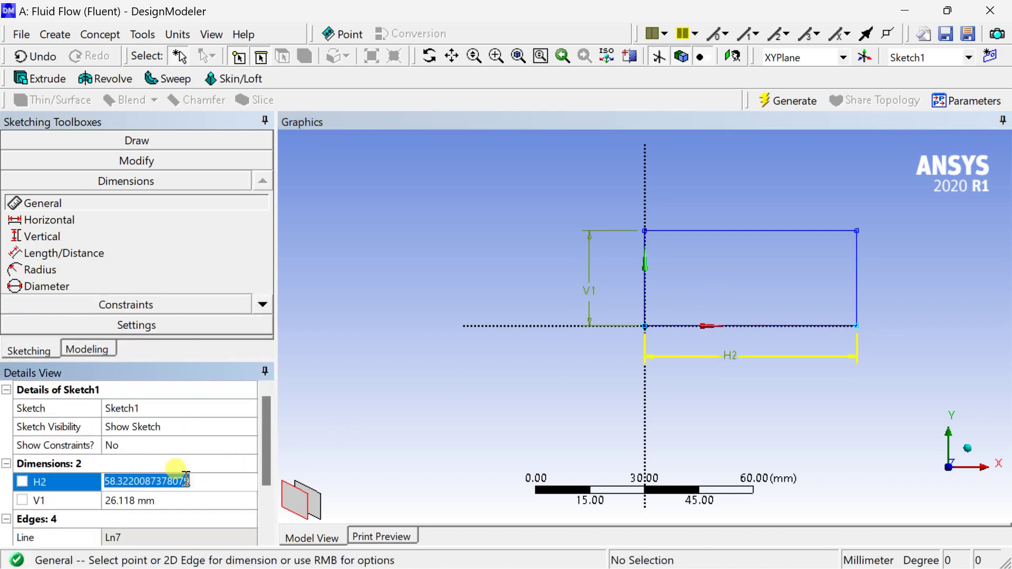
{"action": "type", "text": "25"}
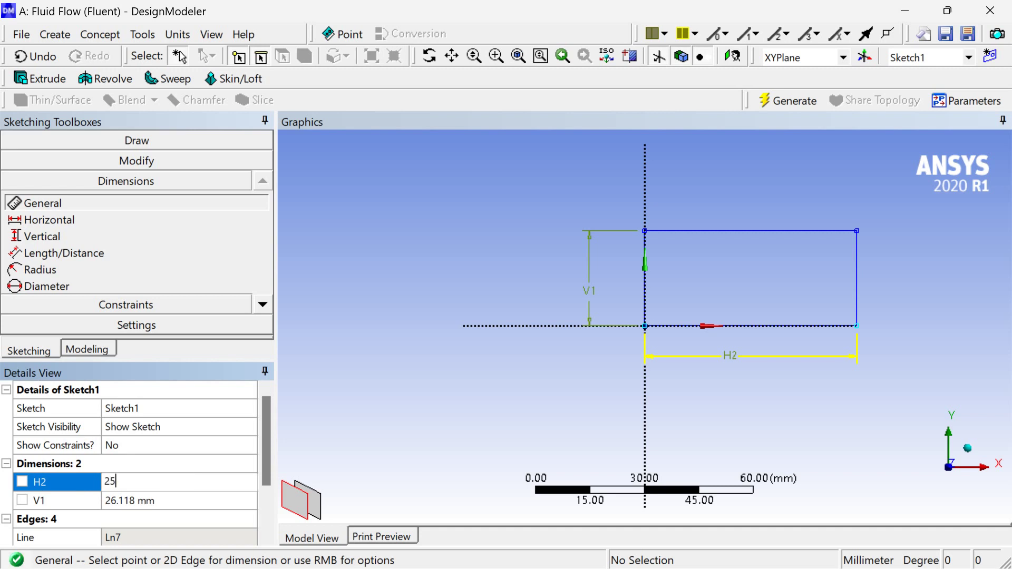
{"action": "left_click", "coordinate": [157, 502]}
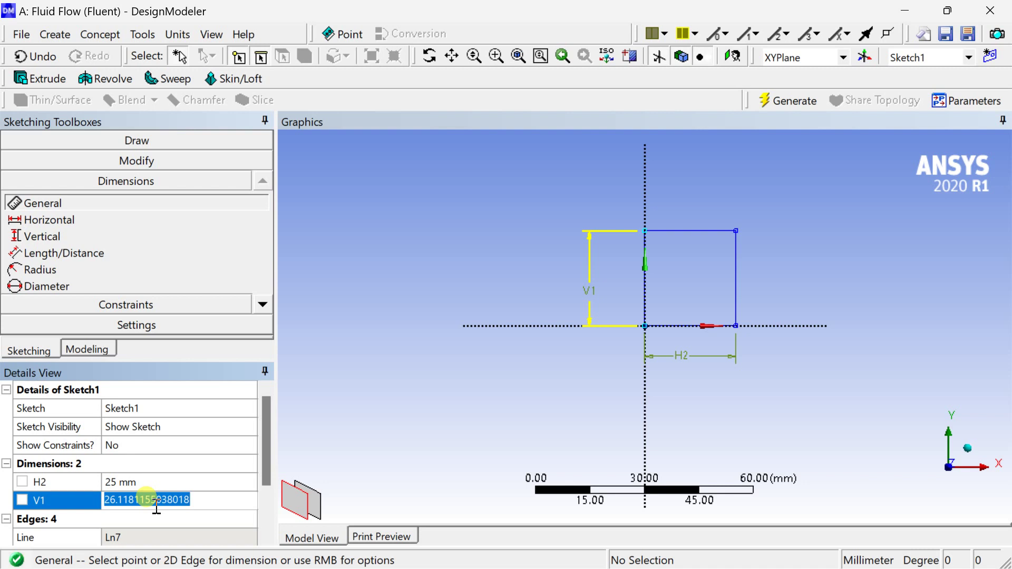
{"action": "left_click", "coordinate": [156, 502]}
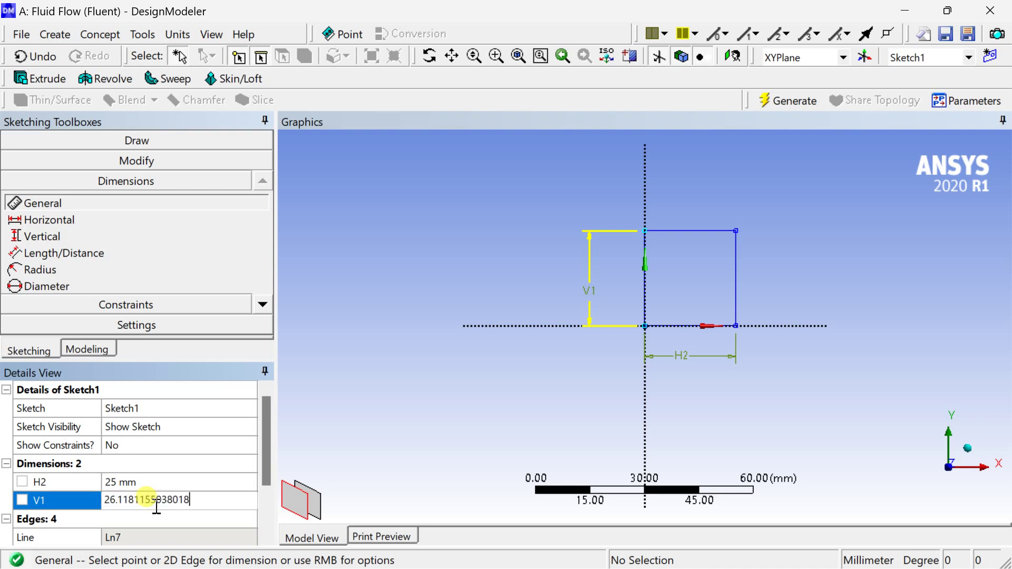
{"action": "left_click_drag", "start_coordinate": [206, 501], "coordinate": [107, 515]}
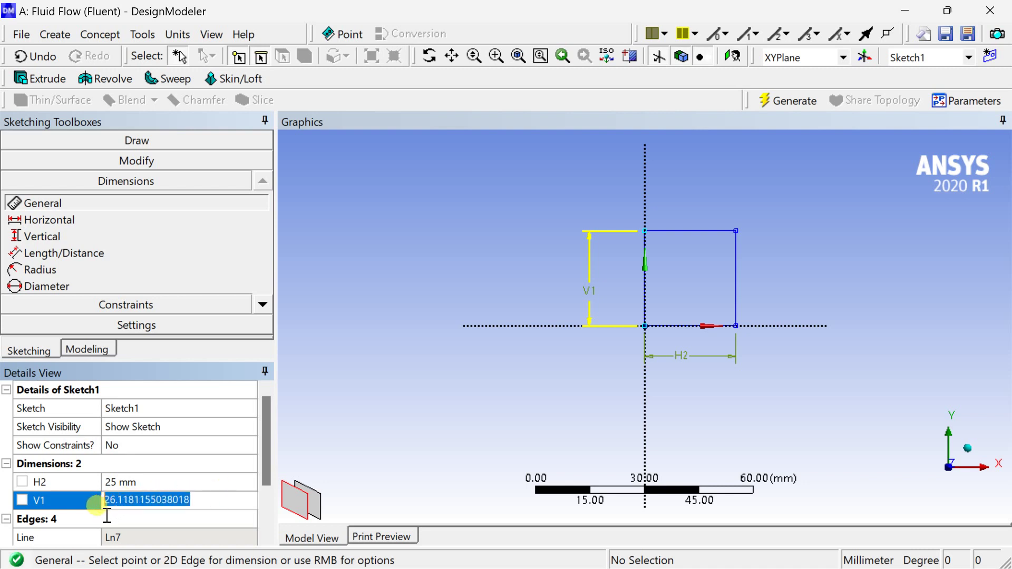
{"action": "type", "text": "12"}
{"action": "key", "text": "Return"}
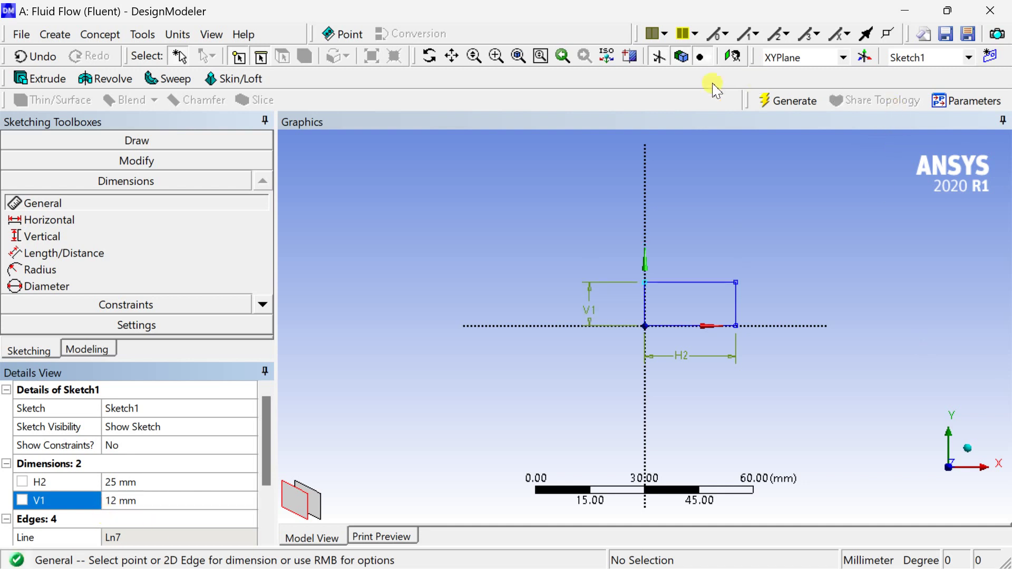
{"action": "left_click", "coordinate": [805, 102]}
Draw a circle about 8.7 mm in diameter centred on the rectangle's top edge and one about 9.7 mm centred on its bottom edge.
{"action": "scroll", "coordinate": [769, 290], "scroll_direction": "up", "scroll_amount": 5}
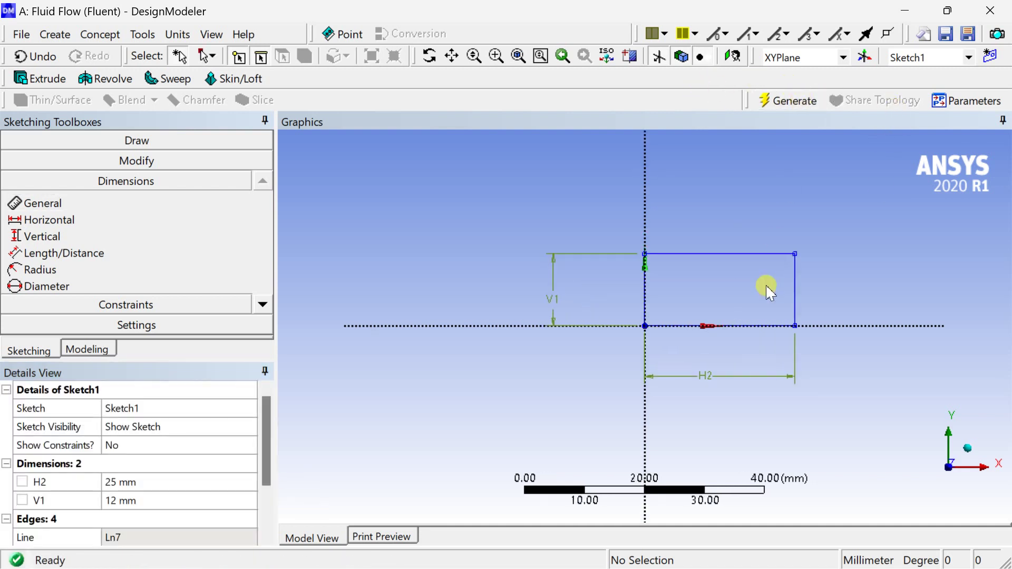
{"action": "key", "text": "ctrl+End"}
{"action": "scroll", "coordinate": [738, 290], "scroll_direction": "up", "scroll_amount": 4}
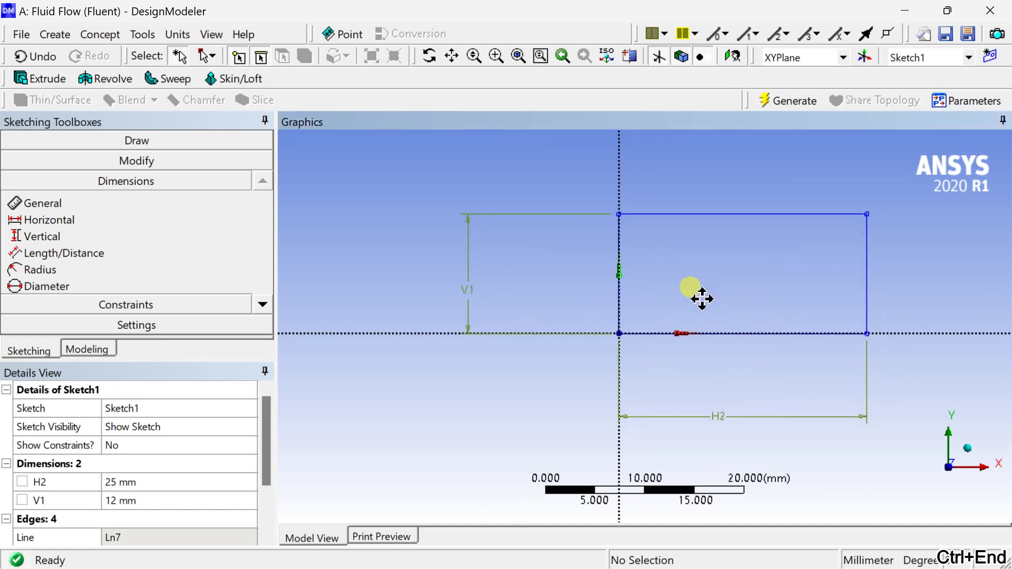
{"action": "scroll", "coordinate": [627, 296], "scroll_direction": "down", "scroll_amount": 4}
{"action": "middle_click_drag", "start_coordinate": [621, 289], "coordinate": [660, 280], "text": "ctrl"}
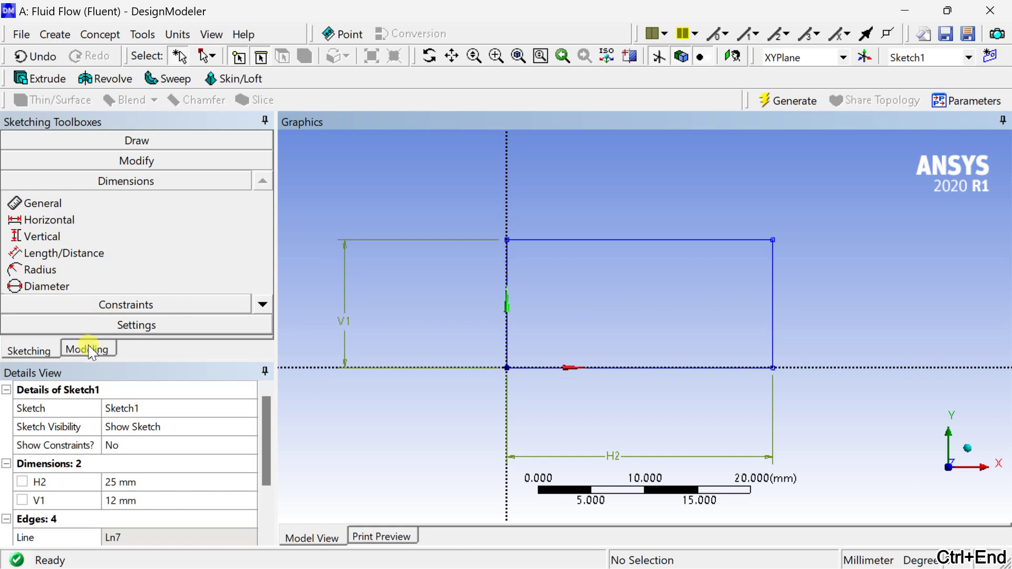
{"action": "left_click", "coordinate": [154, 144]}
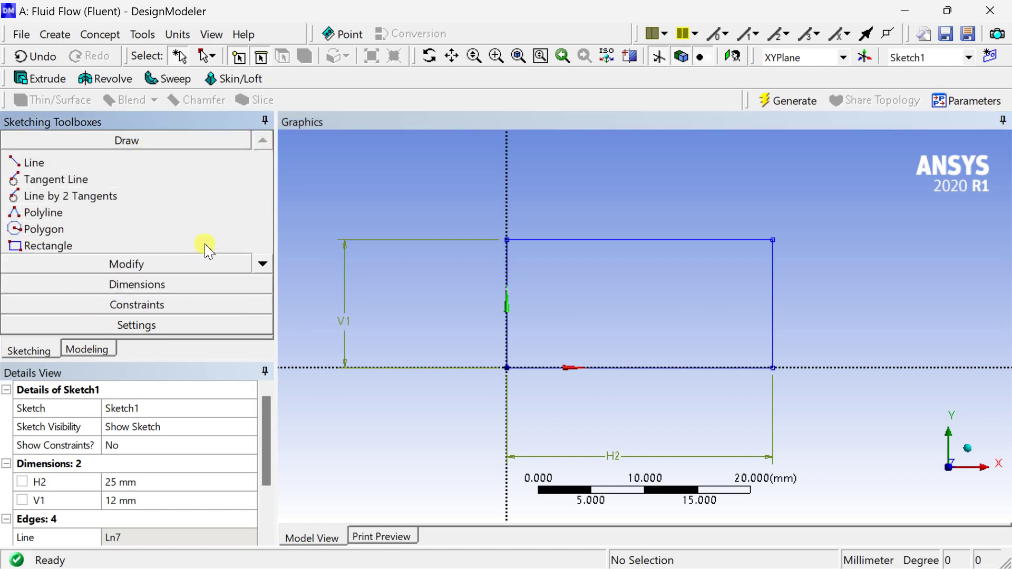
{"action": "left_click", "coordinate": [262, 262]}
{"action": "left_click", "coordinate": [262, 263]}
{"action": "left_click", "coordinate": [262, 262]}
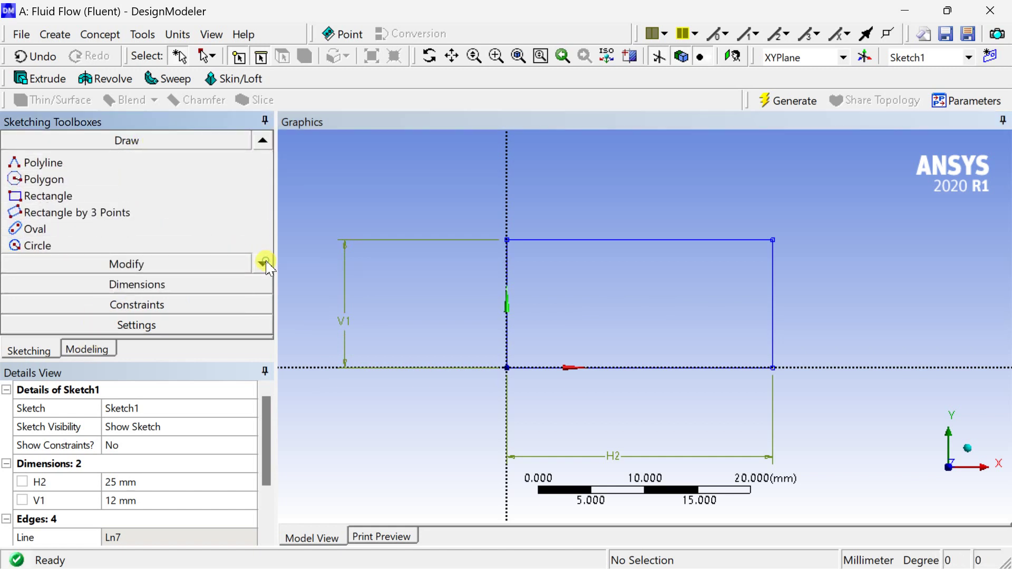
{"action": "left_click", "coordinate": [262, 263]}
{"action": "left_click", "coordinate": [104, 229]}
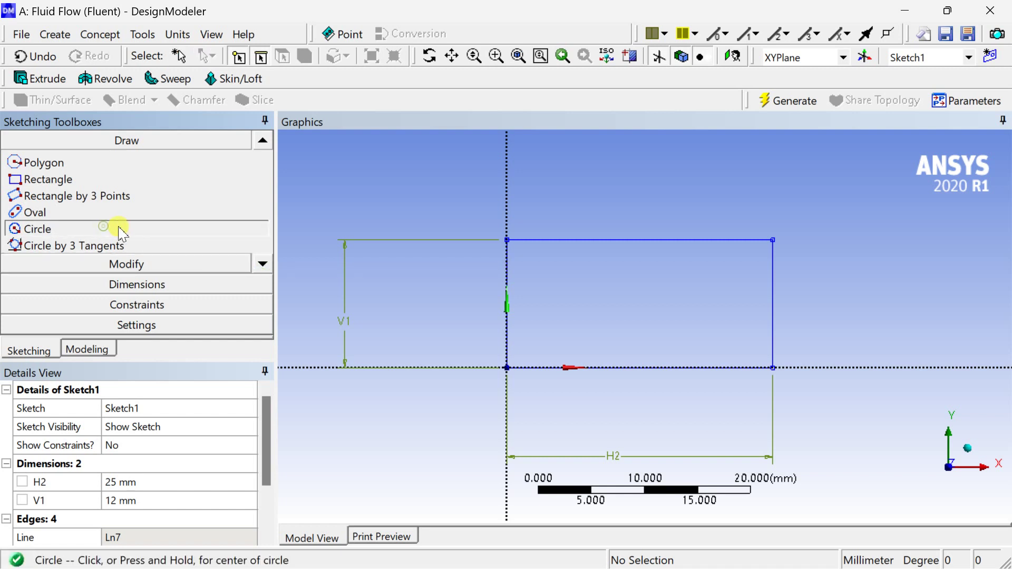
{"action": "left_click", "coordinate": [581, 240]}
{"action": "left_click", "coordinate": [585, 288]}
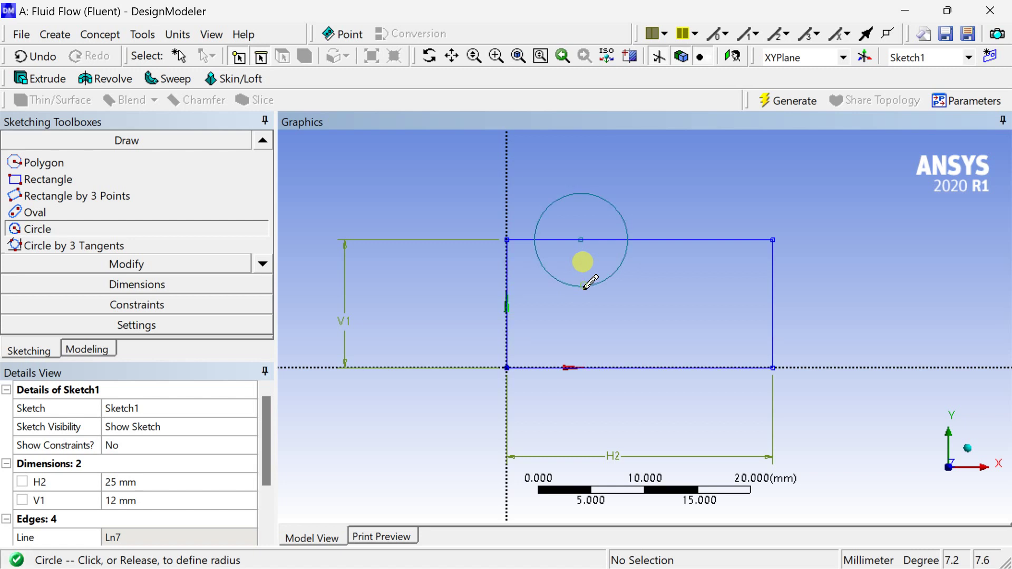
{"action": "left_click", "coordinate": [708, 367]}
{"action": "left_click", "coordinate": [711, 419]}
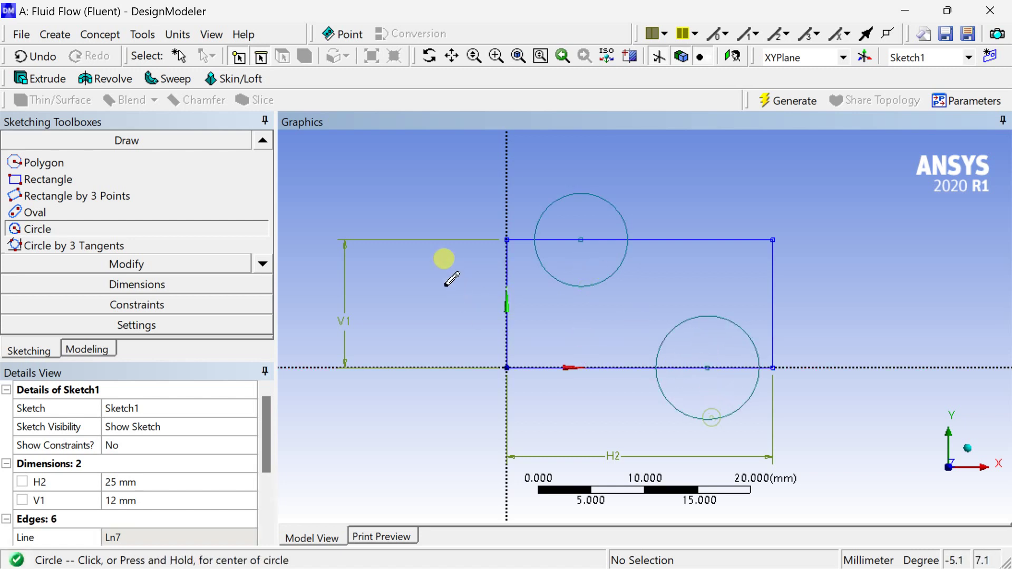
Dimension the upper circle's diameter and the horizontal distance of its centre from the vertical axis.
{"action": "left_click", "coordinate": [135, 285]}
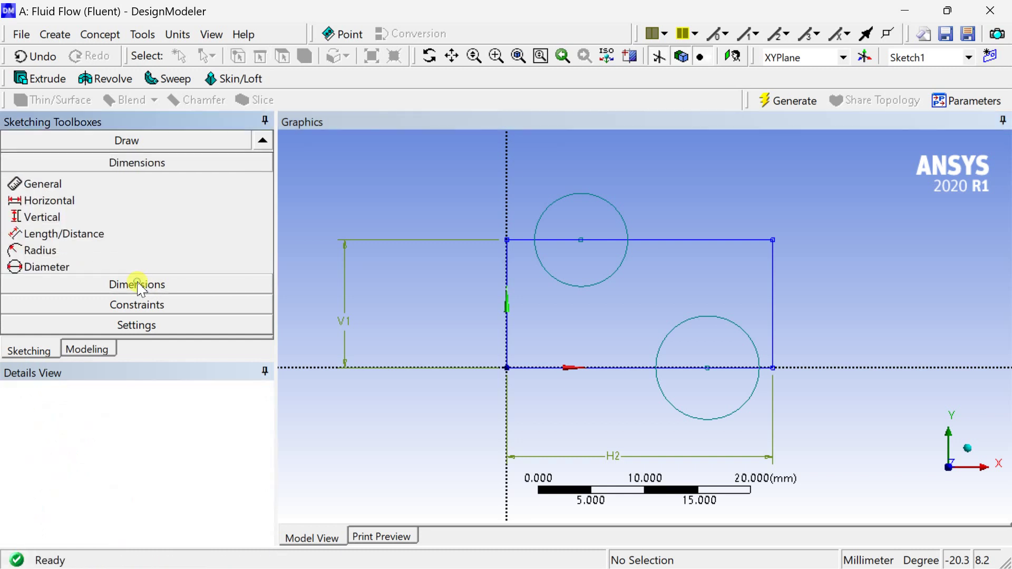
{"action": "left_click", "coordinate": [592, 198]}
{"action": "left_click", "coordinate": [598, 154]}
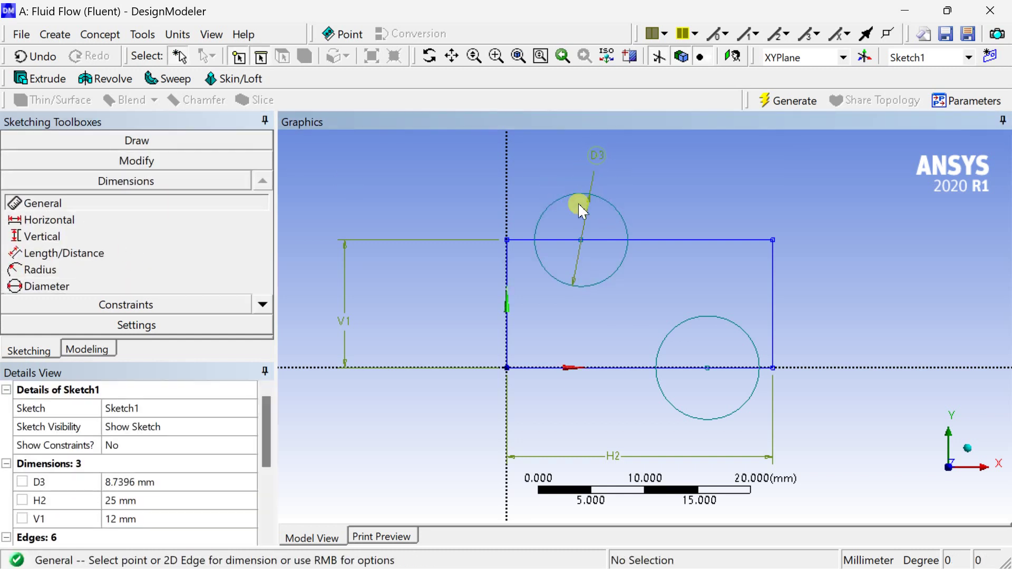
{"action": "left_click", "coordinate": [581, 240]}
{"action": "left_click", "coordinate": [507, 220]}
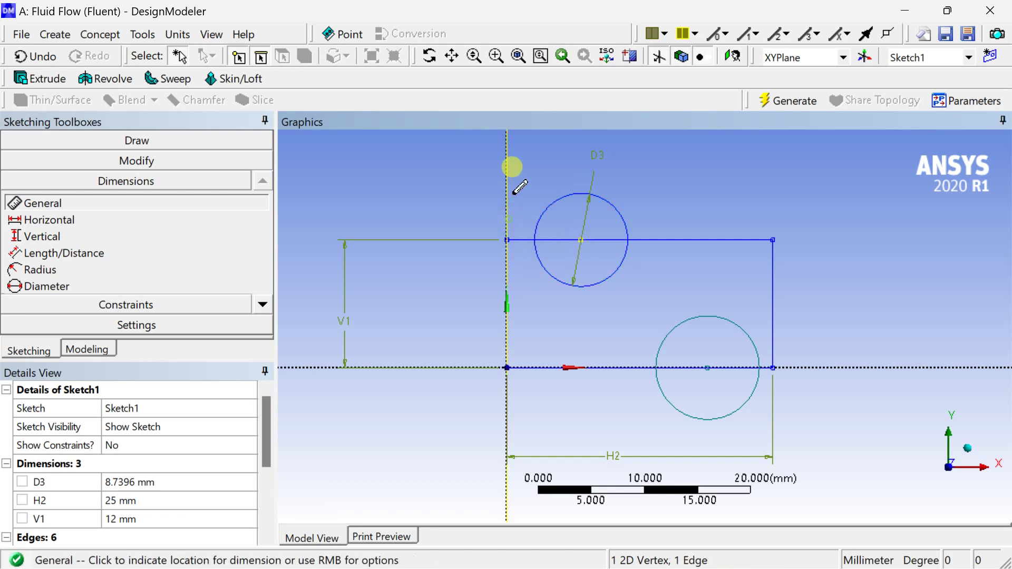
{"action": "left_click", "coordinate": [521, 184]}
Dimension the lower circle's diameter and the horizontal distance of its centre from the vertical axis.
{"action": "left_click", "coordinate": [721, 317]}
{"action": "left_click", "coordinate": [722, 268]}
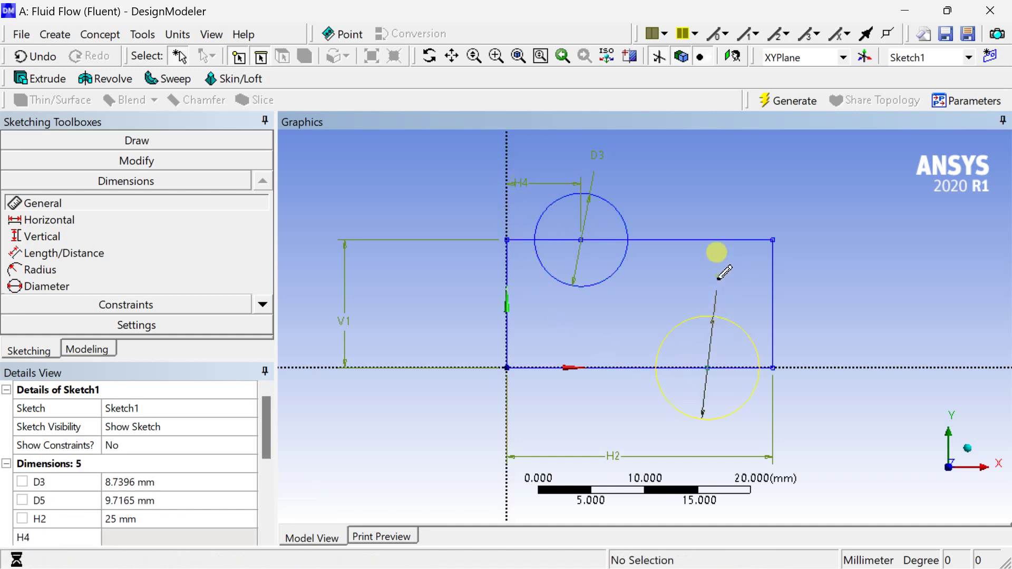
{"action": "left_click", "coordinate": [709, 367]}
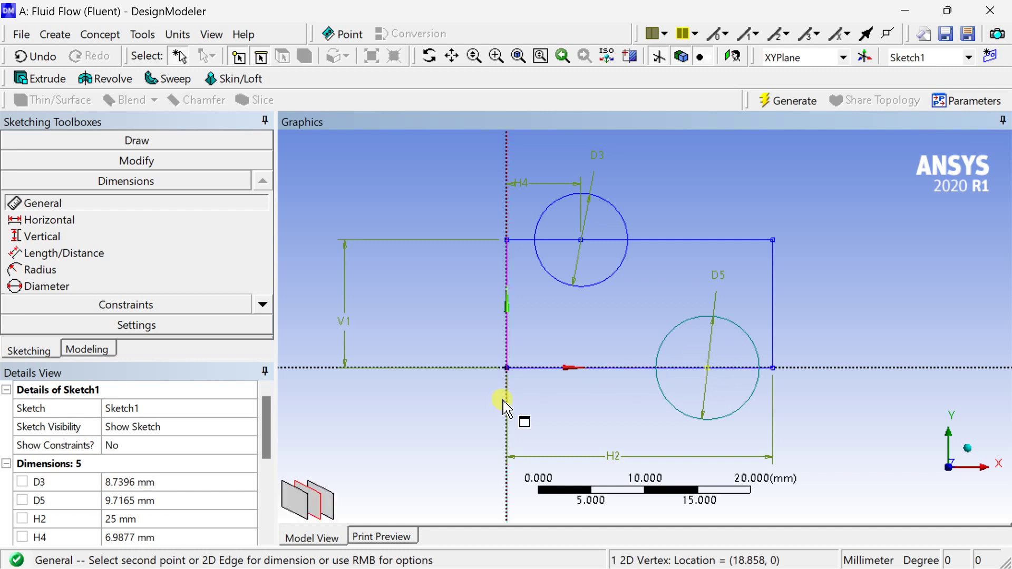
{"action": "left_click", "coordinate": [506, 404]}
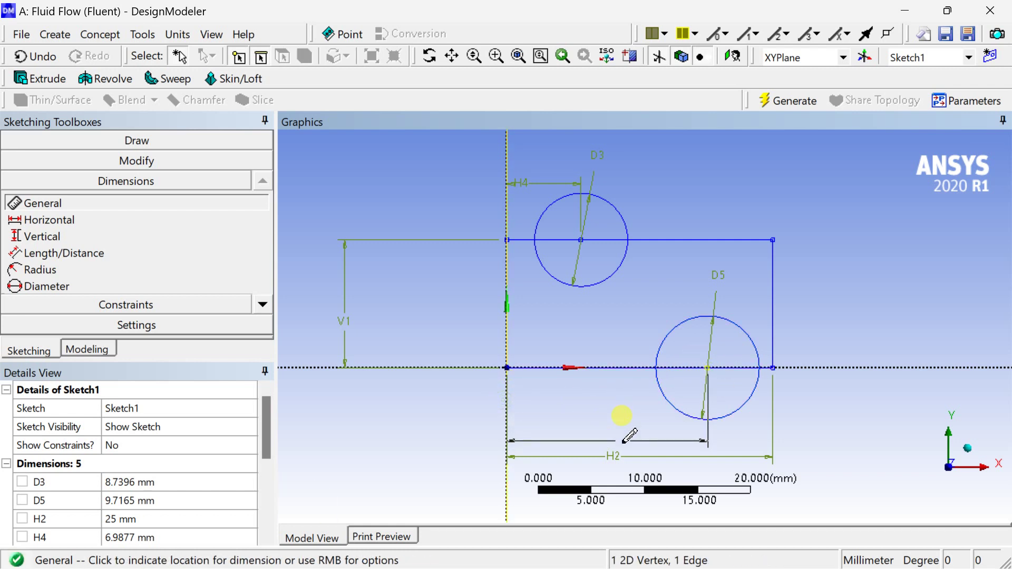
{"action": "left_click", "coordinate": [624, 440]}
Set the upper circle's diameter to 10 mm.
{"action": "left_click_drag", "start_coordinate": [231, 363], "coordinate": [226, 318]}
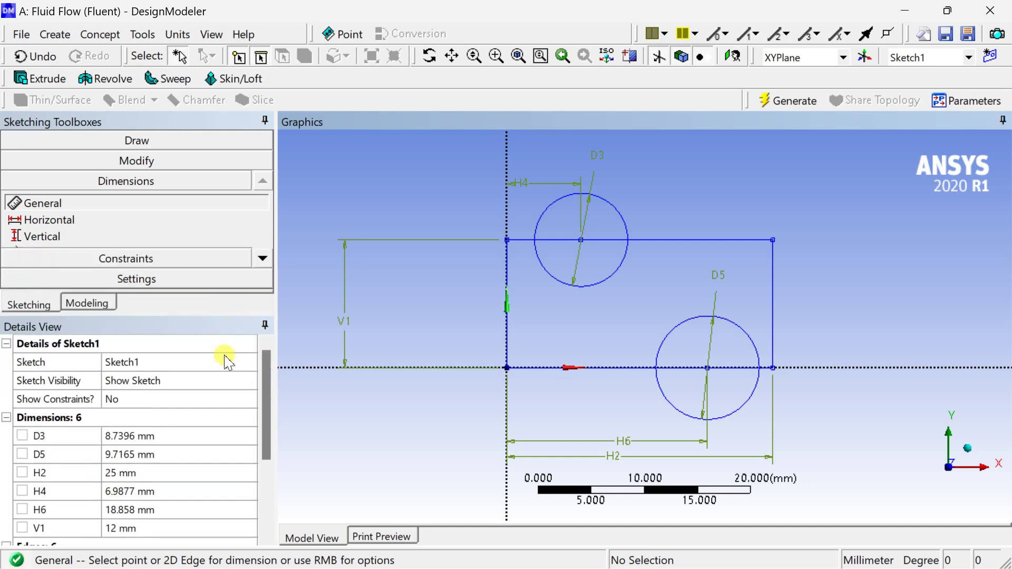
{"action": "left_click", "coordinate": [192, 436]}
{"action": "type", "text": "10"}
{"action": "key", "text": "Return"}
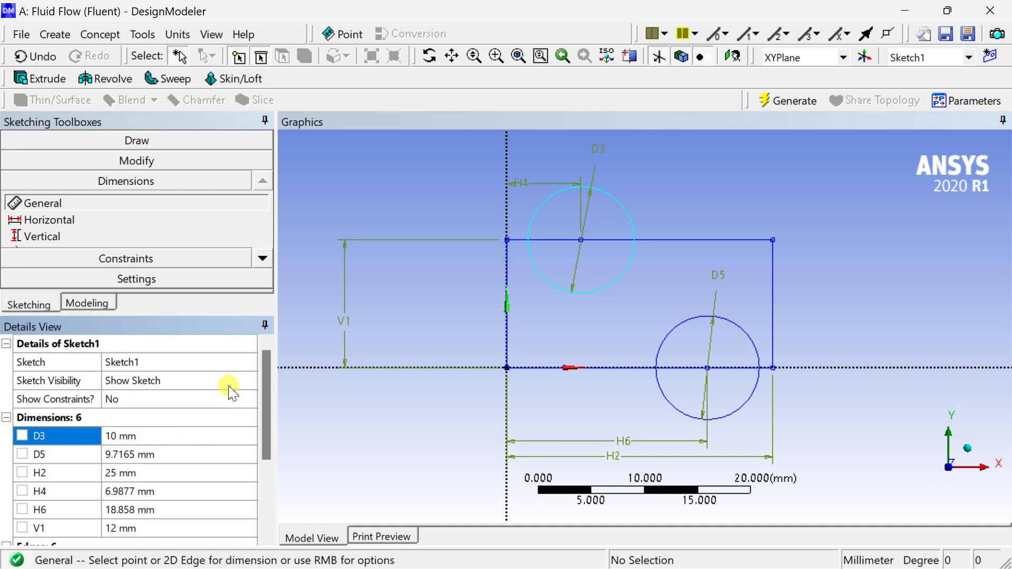
Set the lower circle's diameter to 10 mm.
{"action": "left_click", "coordinate": [149, 454]}
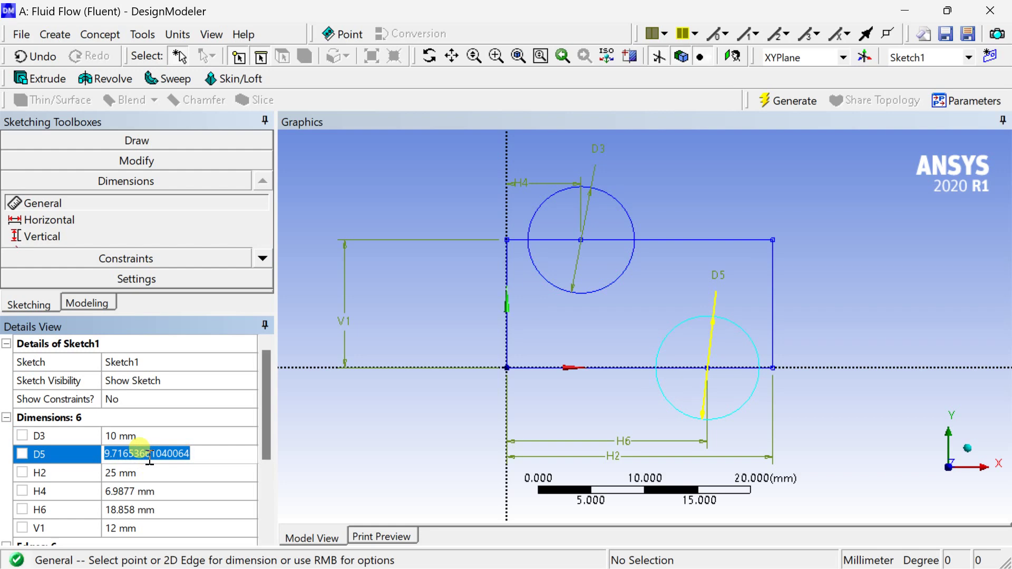
{"action": "type", "text": "10"}
{"action": "key", "text": "Return"}
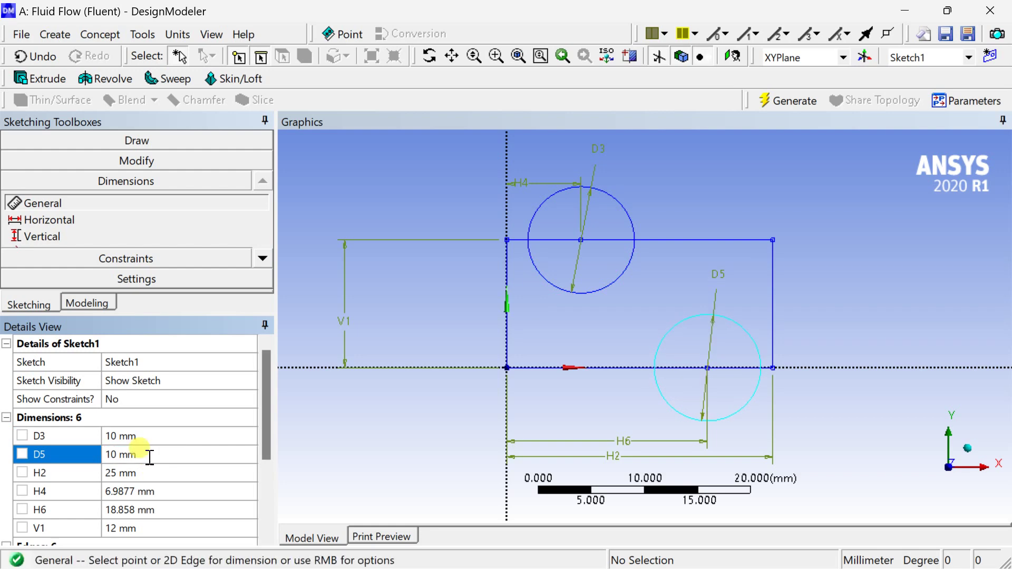
Set the circle centres' horizontal distances from the vertical axis to 6 mm for the upper and 19 mm for the lower, and regenerate.
{"action": "left_click", "coordinate": [154, 491]}
{"action": "type", "text": "6"}
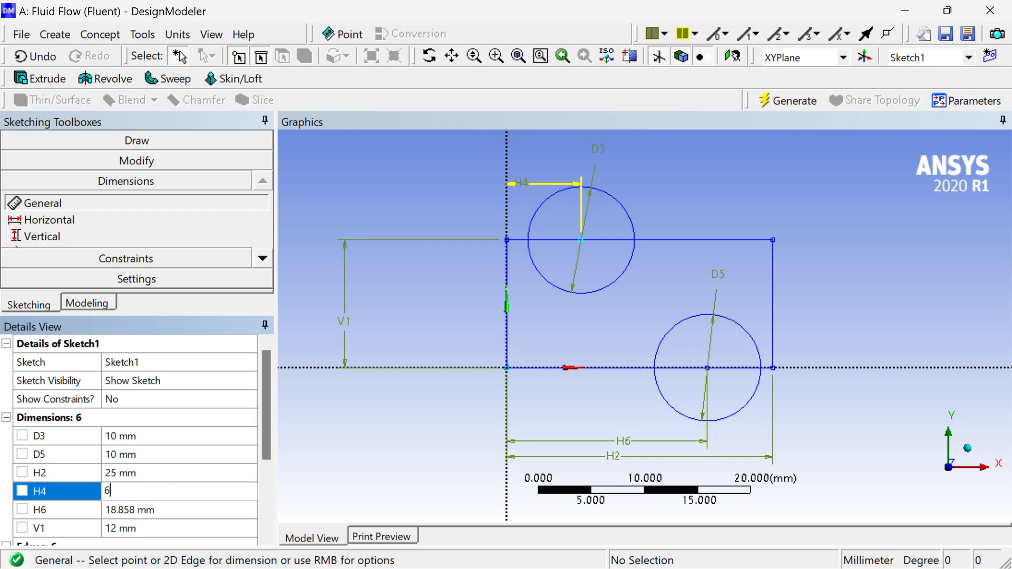
{"action": "key", "text": "Return"}
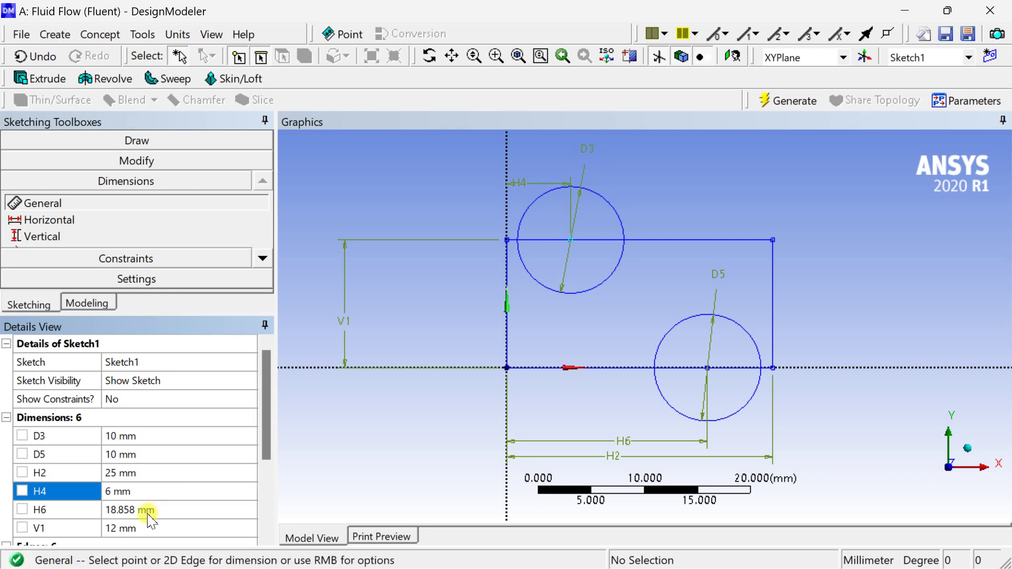
{"action": "left_click", "coordinate": [150, 510]}
{"action": "type", "text": "19"}
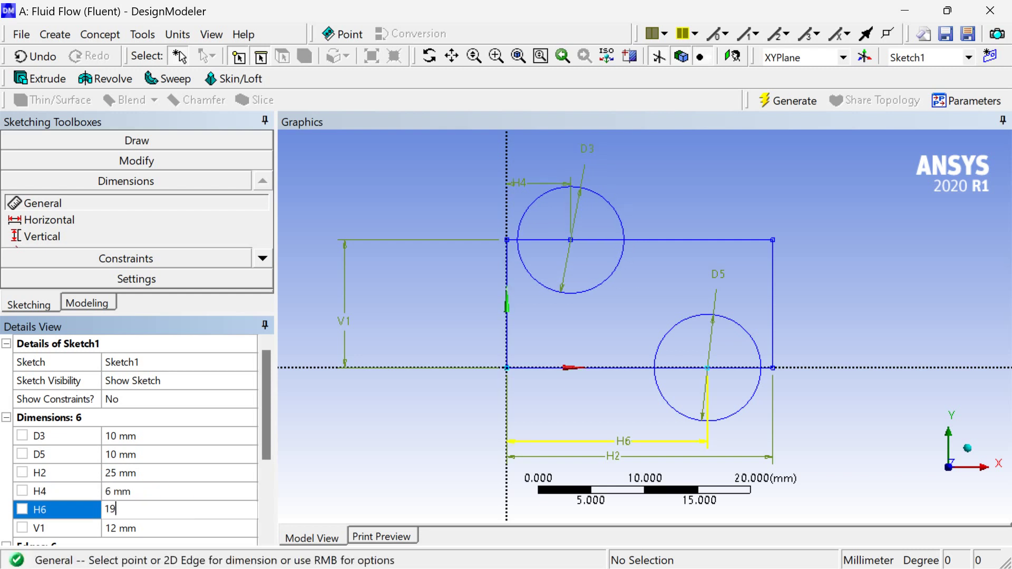
{"action": "key", "text": "Return"}
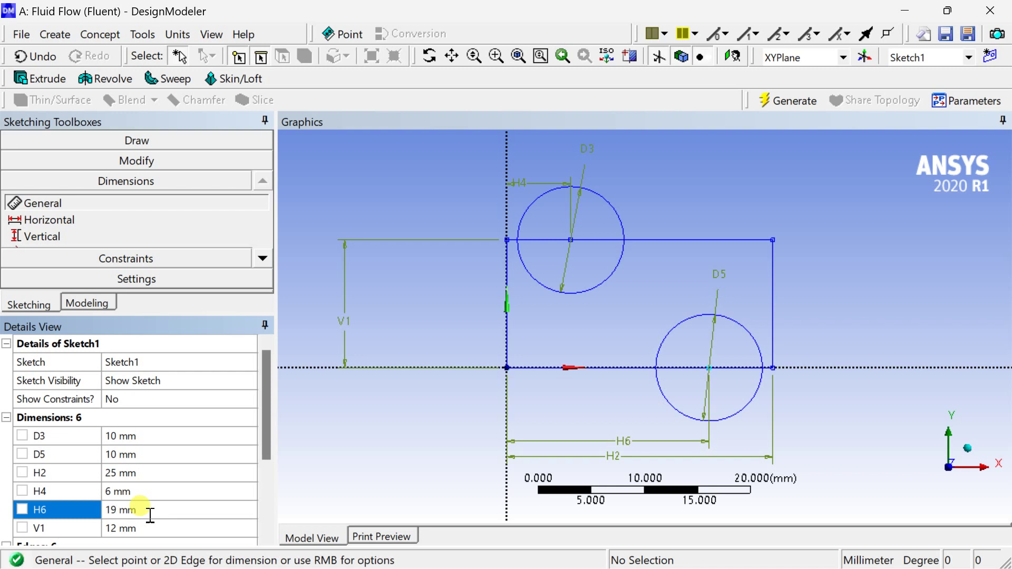
{"action": "left_click", "coordinate": [155, 529]}
{"action": "key", "text": "Return"}
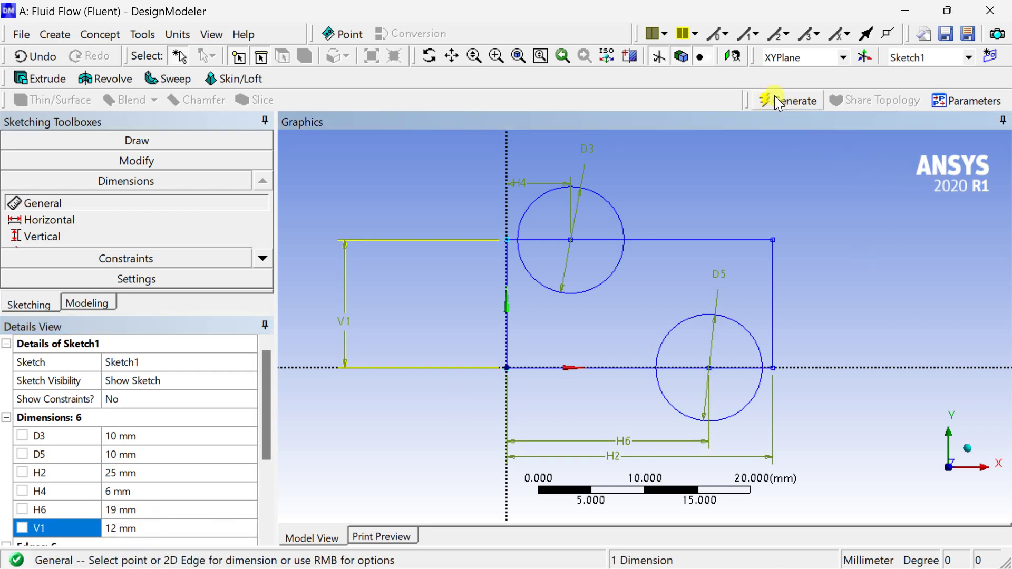
{"action": "left_click", "coordinate": [776, 102]}
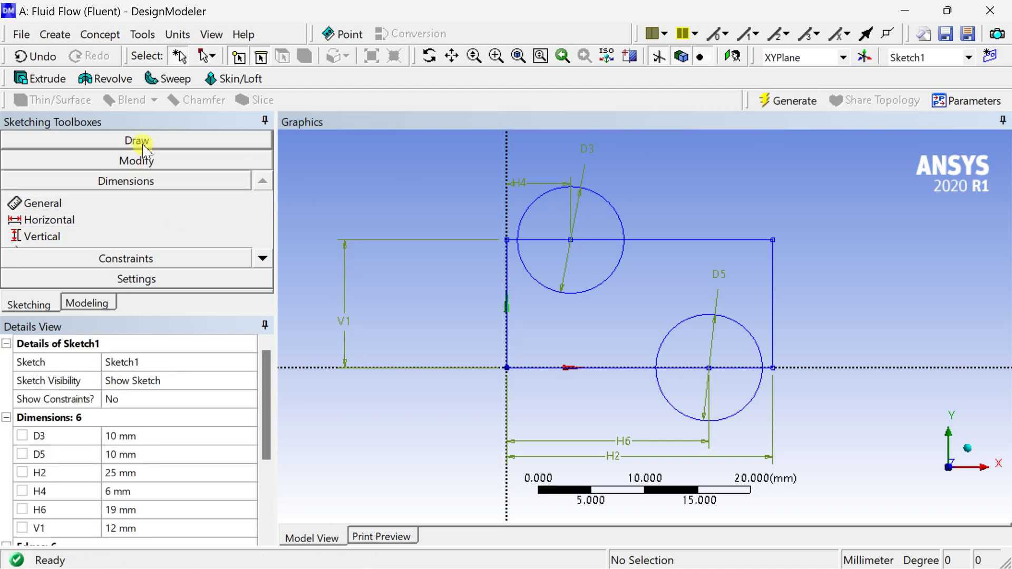
Trim the upper circle's half outside the rectangle and the top edge portion inside the circle.
{"action": "left_click", "coordinate": [138, 160]}
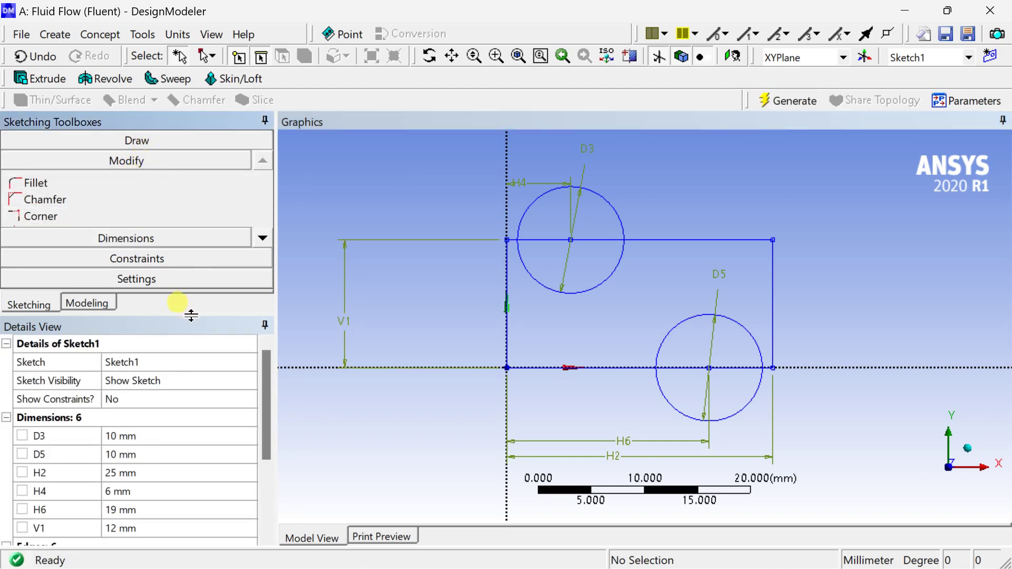
{"action": "left_click_drag", "start_coordinate": [189, 316], "coordinate": [181, 396]}
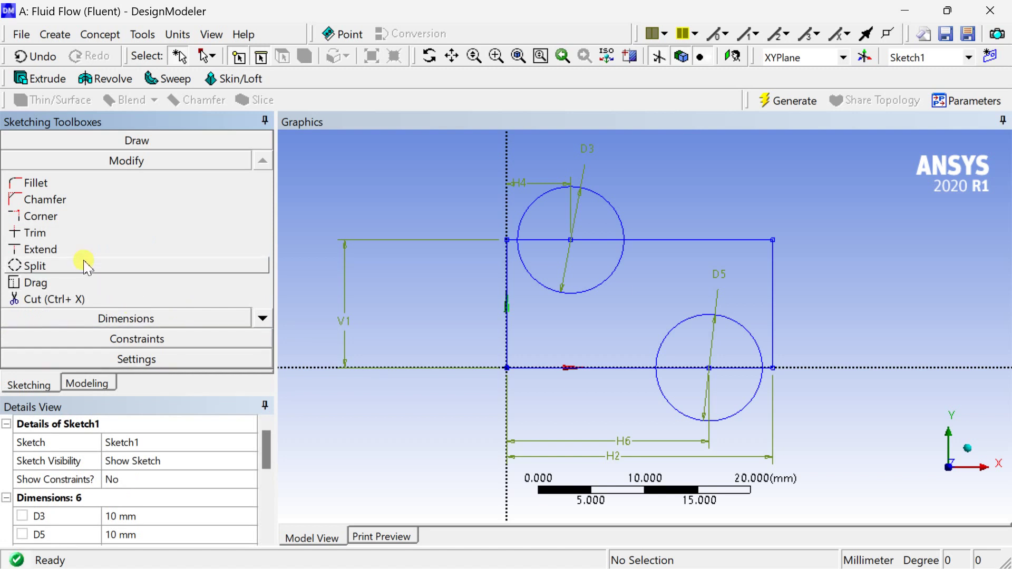
{"action": "left_click", "coordinate": [61, 232]}
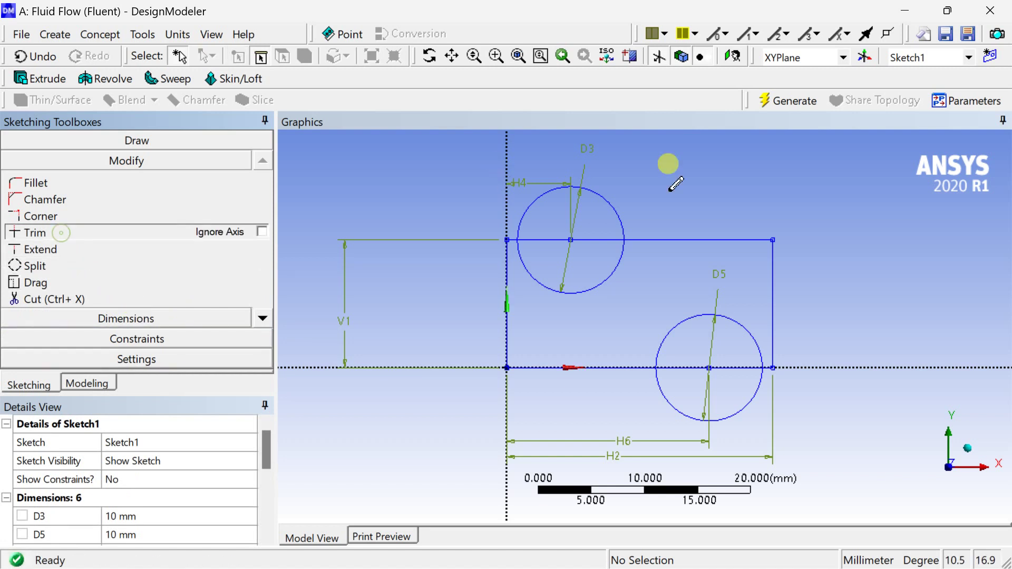
{"action": "left_click", "coordinate": [593, 192]}
{"action": "left_click", "coordinate": [551, 240]}
{"action": "left_click", "coordinate": [591, 239]}
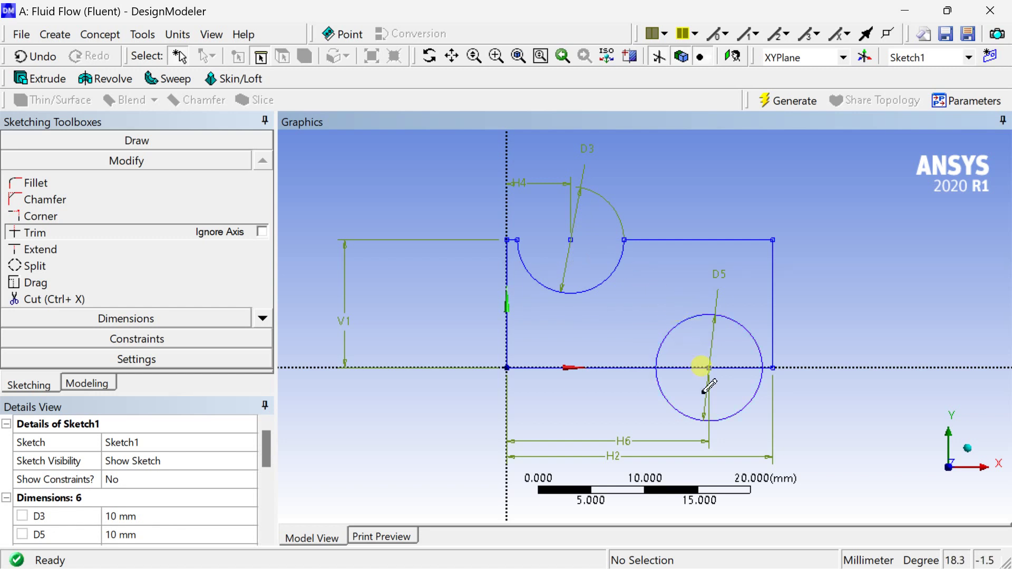
Trim the lower circle's half outside the rectangle and the bottom edge portion inside the circle, and regenerate the model.
{"action": "left_click", "coordinate": [673, 368]}
{"action": "left_click", "coordinate": [722, 365]}
{"action": "scroll", "coordinate": [730, 340], "scroll_direction": "down", "scroll_amount": 1}
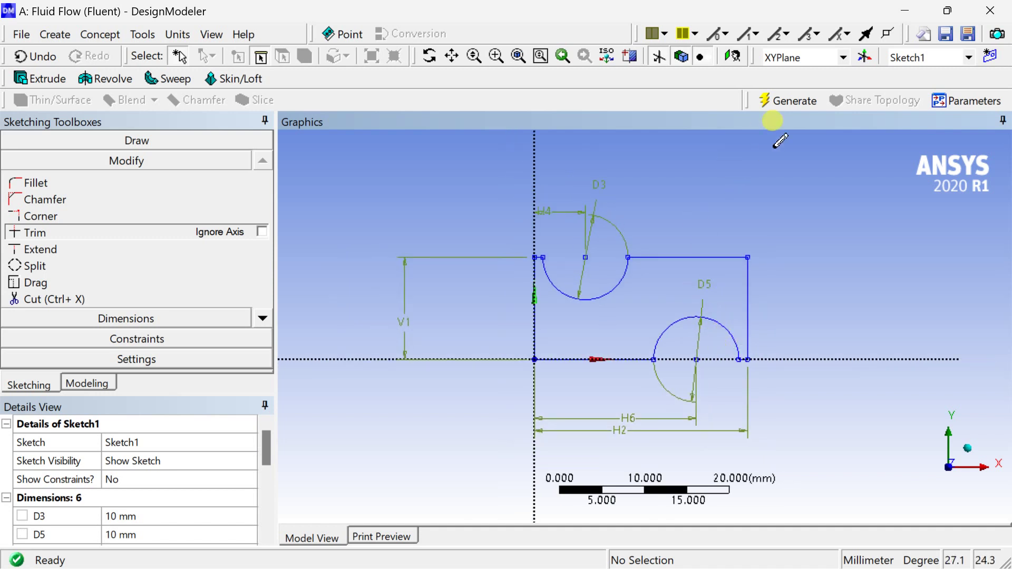
{"action": "left_click", "coordinate": [783, 106]}
{"action": "scroll", "coordinate": [712, 194], "scroll_direction": "down", "scroll_amount": 1}
{"action": "scroll", "coordinate": [709, 190], "scroll_direction": "up", "scroll_amount": 3}
{"action": "scroll", "coordinate": [640, 166], "scroll_direction": "down", "scroll_amount": 1}
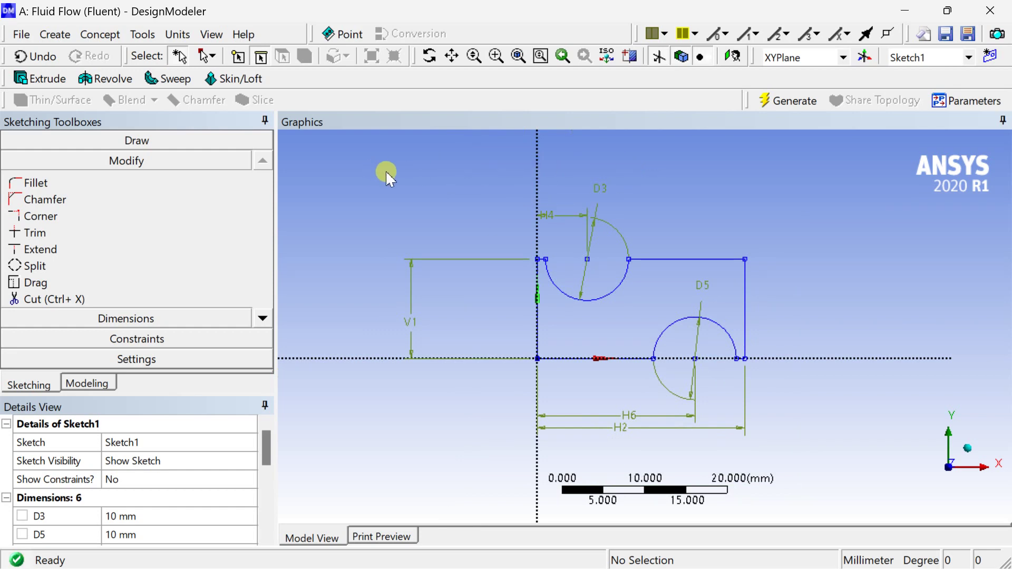
Create a surface body from the trimmed profile with Surfaces From Sketches, using Sketch1 as the base object, and generate it.
{"action": "left_click", "coordinate": [55, 34]}
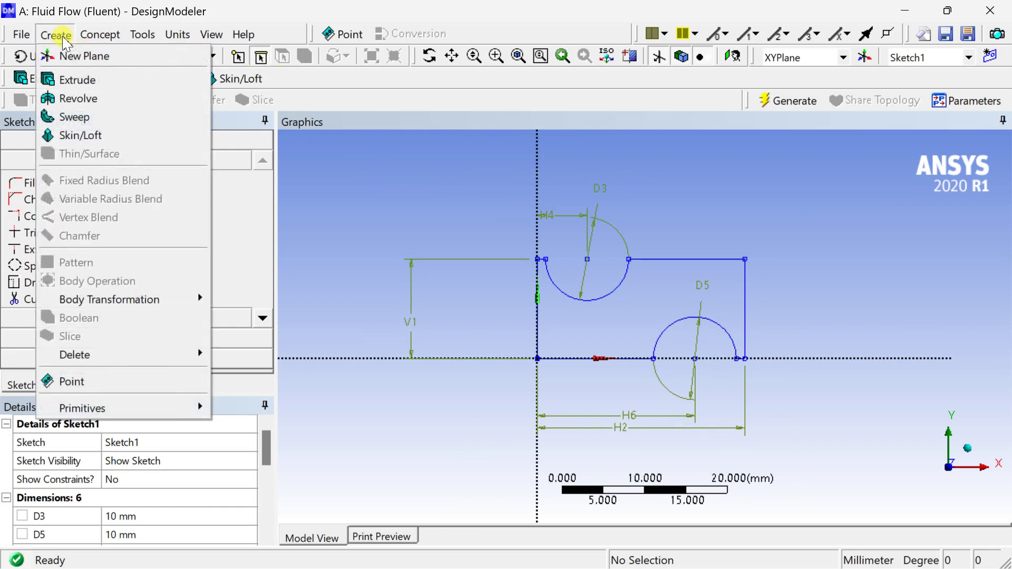
{"action": "mouse_move", "coordinate": [95, 38]}
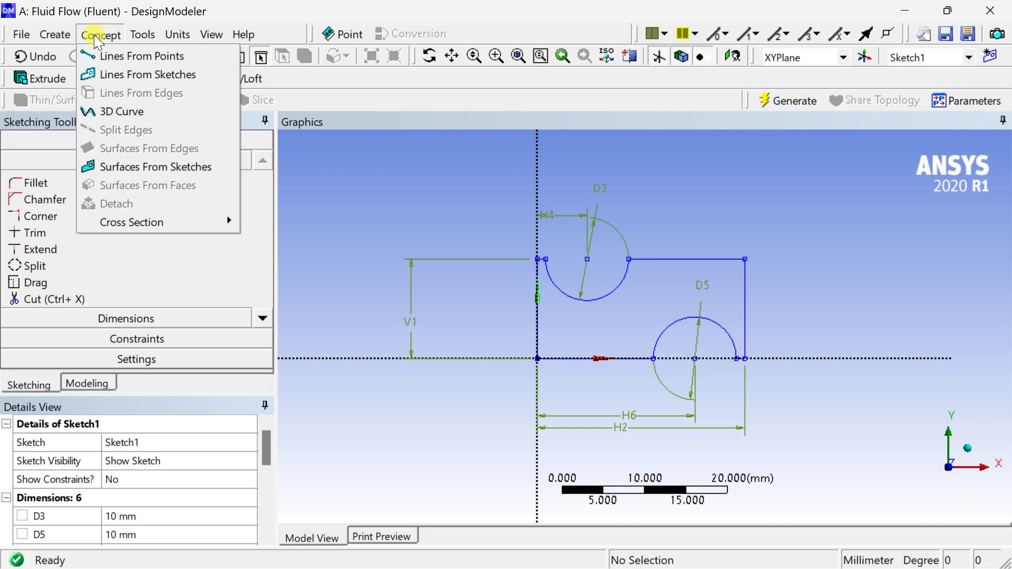
{"action": "left_click", "coordinate": [112, 167]}
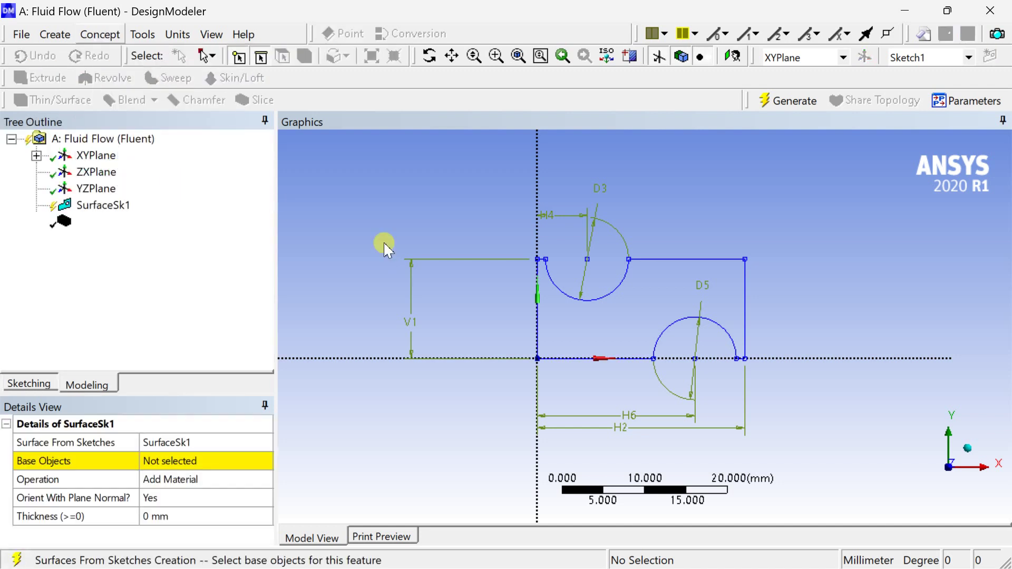
{"action": "left_click", "coordinate": [537, 316]}
{"action": "left_click", "coordinate": [168, 460]}
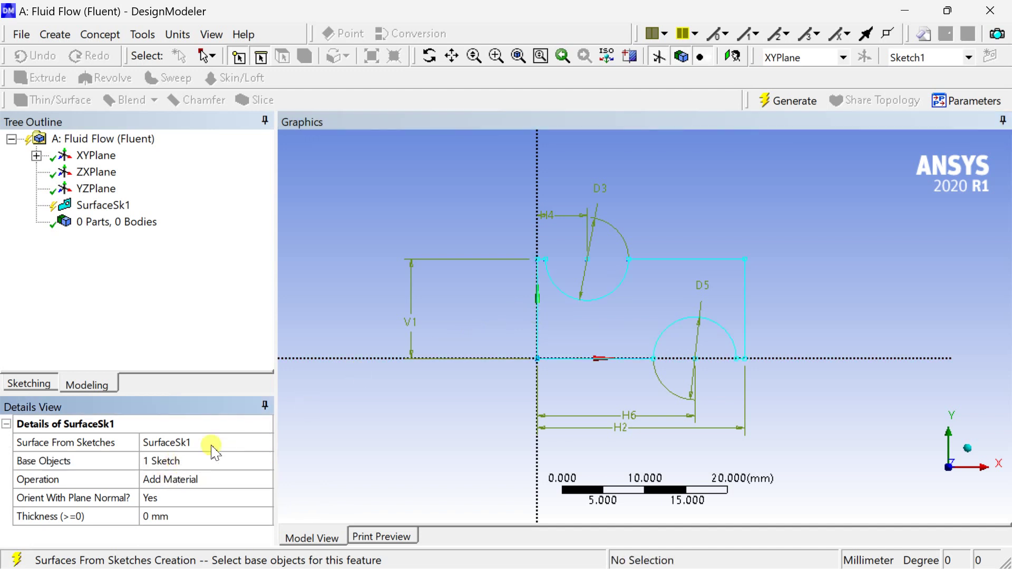
{"action": "left_click", "coordinate": [770, 103]}
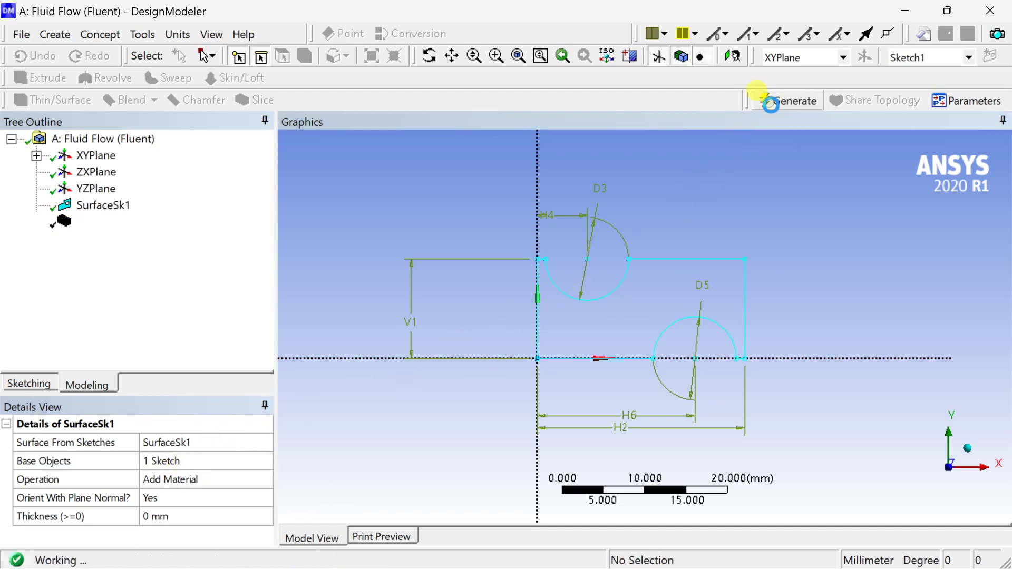
{"action": "left_click", "coordinate": [695, 275]}
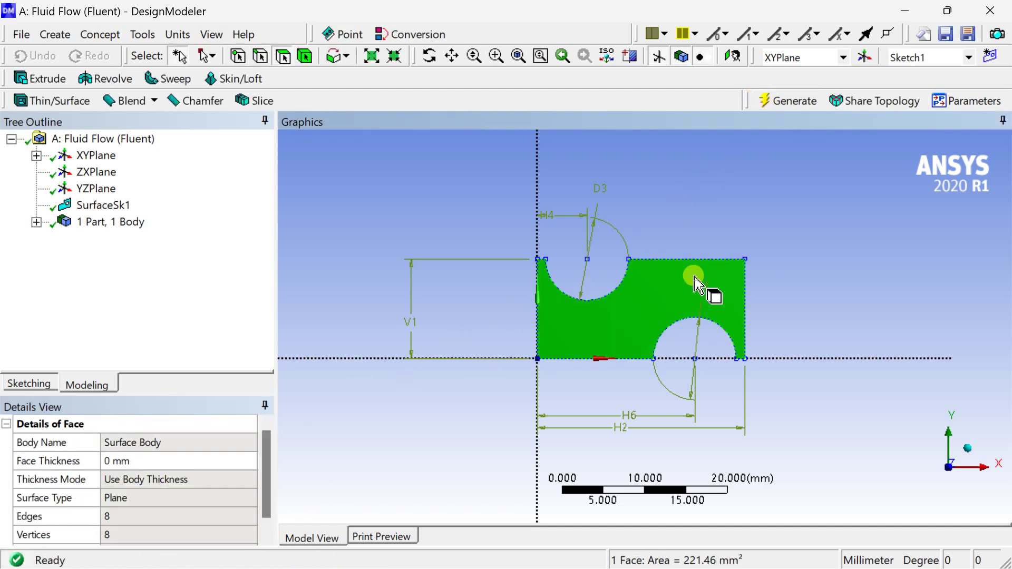
{"action": "left_click", "coordinate": [725, 219]}
{"action": "scroll", "coordinate": [725, 217], "scroll_direction": "up", "scroll_amount": 3}
{"action": "scroll", "coordinate": [726, 232], "scroll_direction": "down", "scroll_amount": 2}
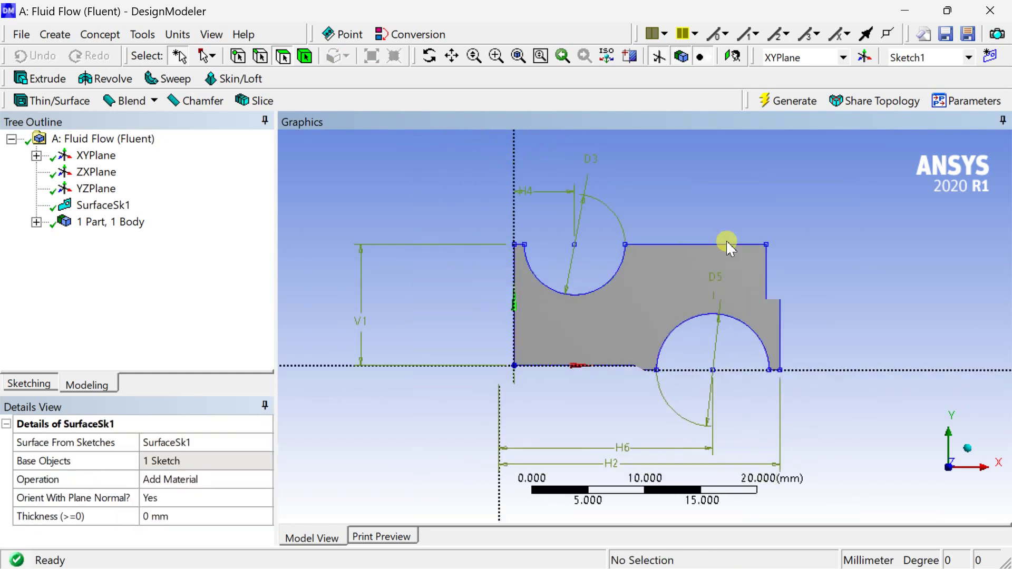
{"action": "scroll", "coordinate": [726, 248], "scroll_direction": "down", "scroll_amount": 2}
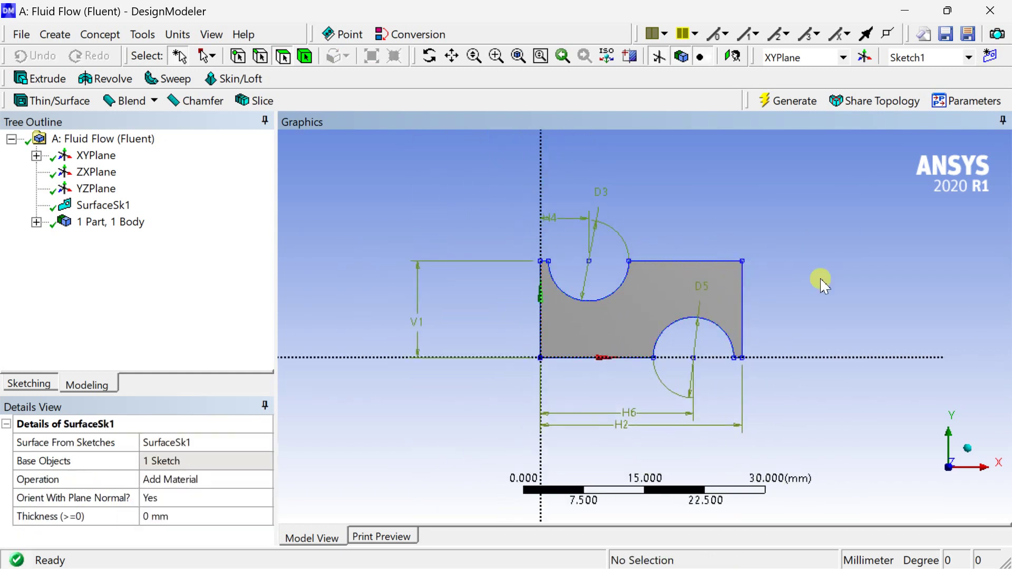
Close DesignModeler and open the Fluid Flow (Fluent) system's Mesh cell for editing in Meshing.
{"action": "left_click", "coordinate": [990, 12]}
{"action": "left_click", "coordinate": [332, 215]}
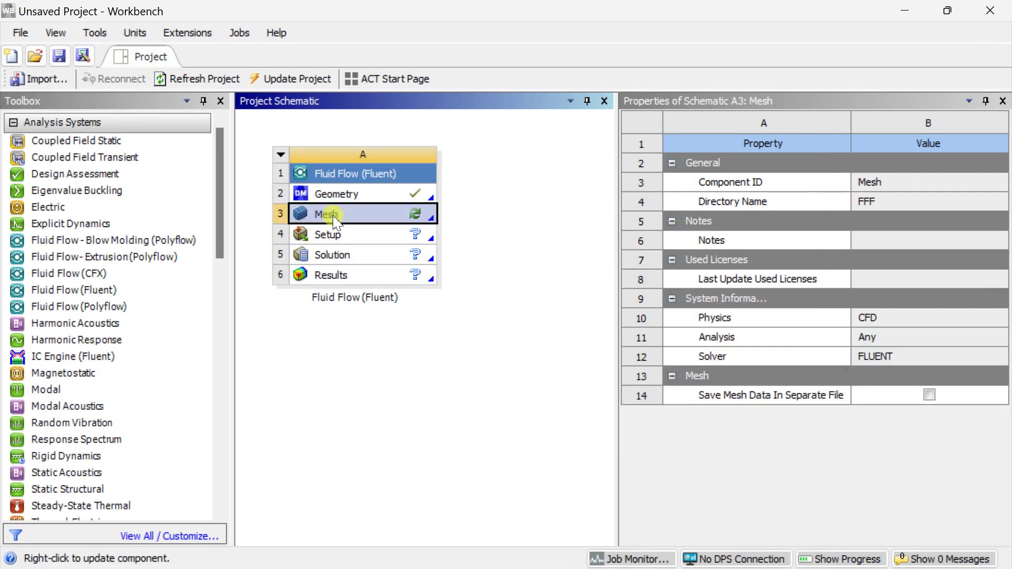
{"action": "right_click", "coordinate": [335, 220]}
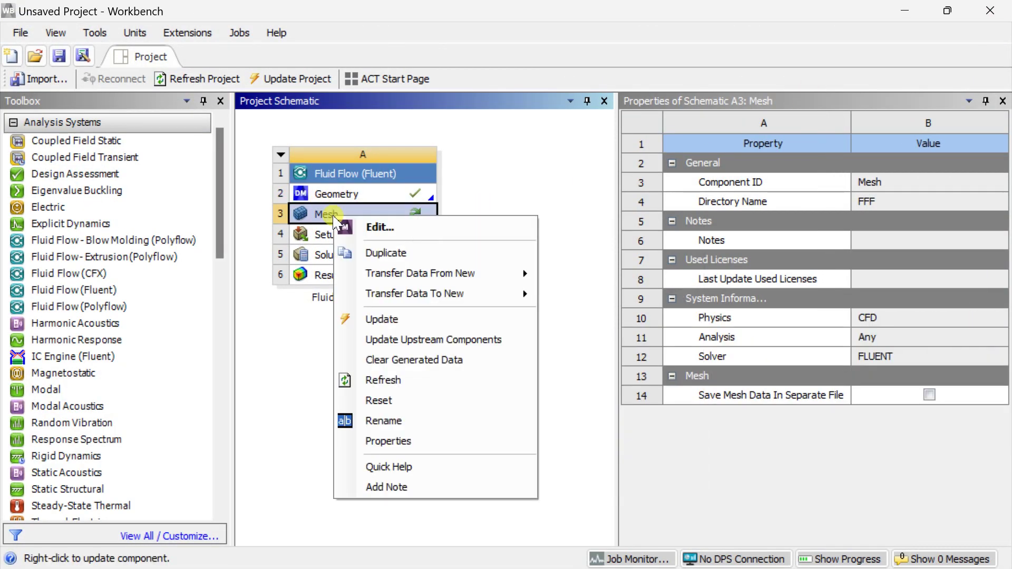
{"action": "left_click", "coordinate": [364, 227]}
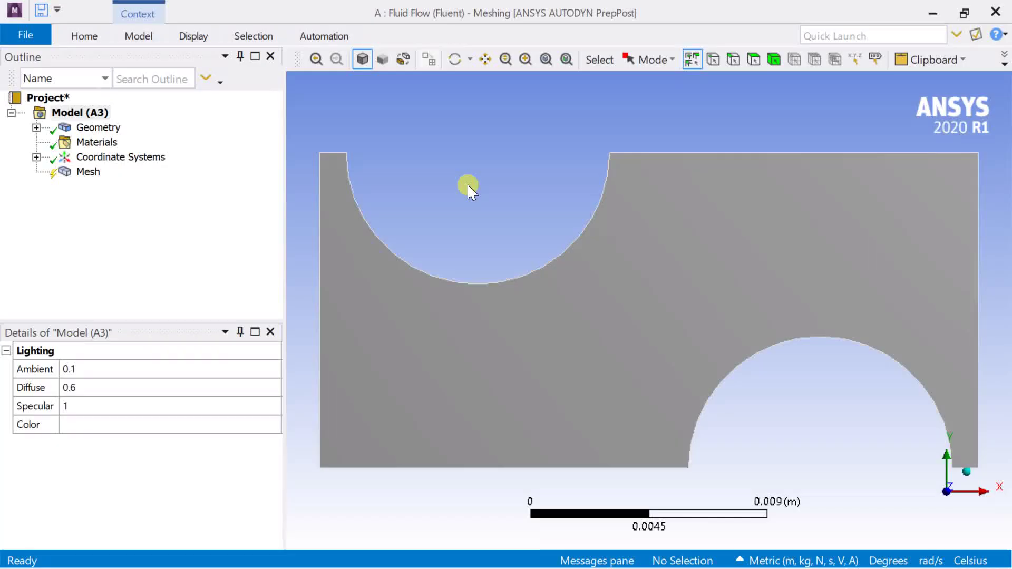
Enable Use Adaptive Sizing in the mesh's sizing settings.
{"action": "left_click", "coordinate": [90, 173]}
{"action": "left_click_drag", "start_coordinate": [150, 322], "coordinate": [139, 233]}
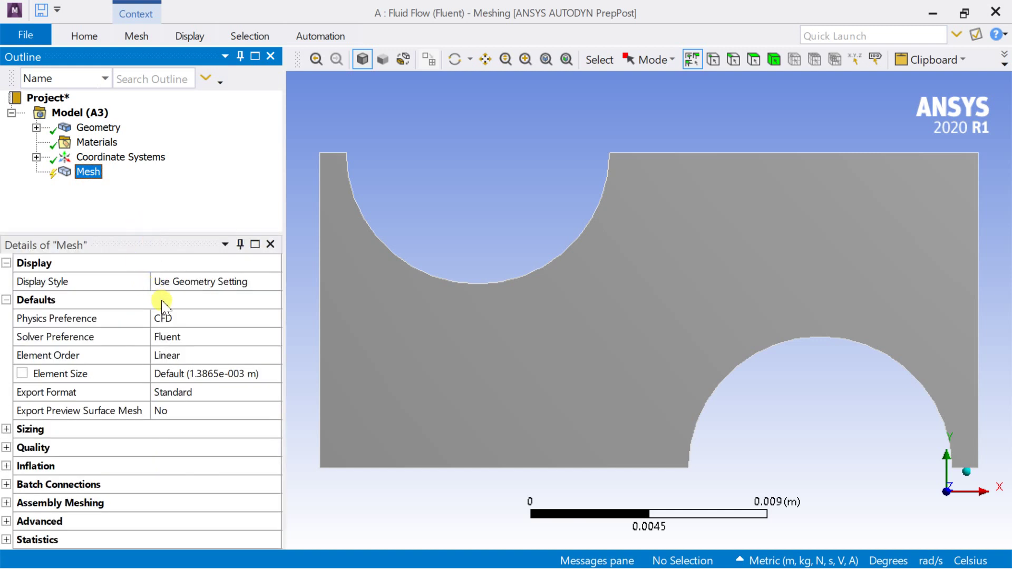
{"action": "double_click", "coordinate": [85, 430]}
{"action": "scroll", "coordinate": [98, 422], "scroll_direction": "down", "scroll_amount": 2}
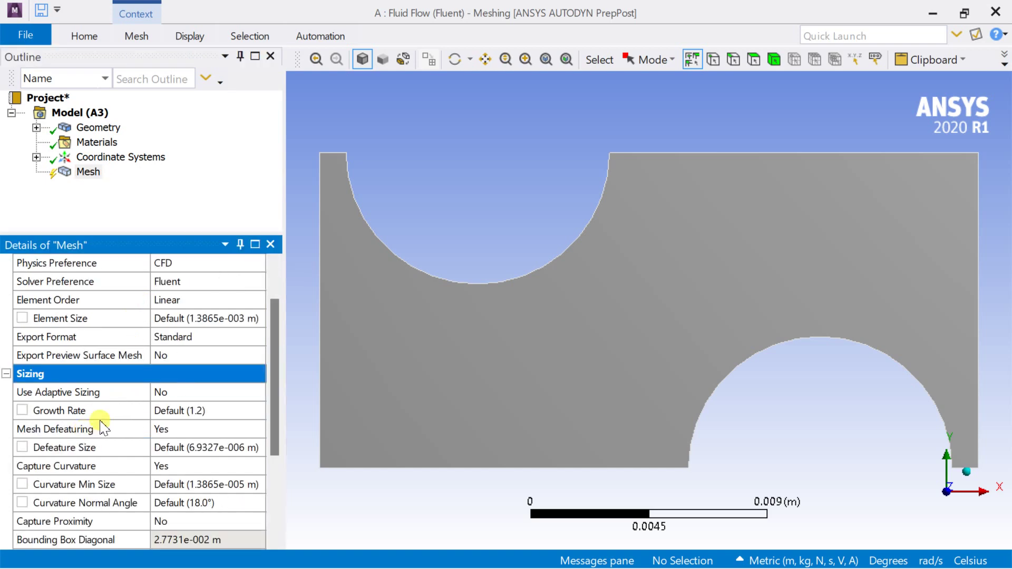
{"action": "left_click", "coordinate": [201, 336]}
{"action": "left_click", "coordinate": [257, 337]}
{"action": "left_click", "coordinate": [236, 367]}
{"action": "scroll", "coordinate": [205, 385], "scroll_direction": "down", "scroll_amount": 3}
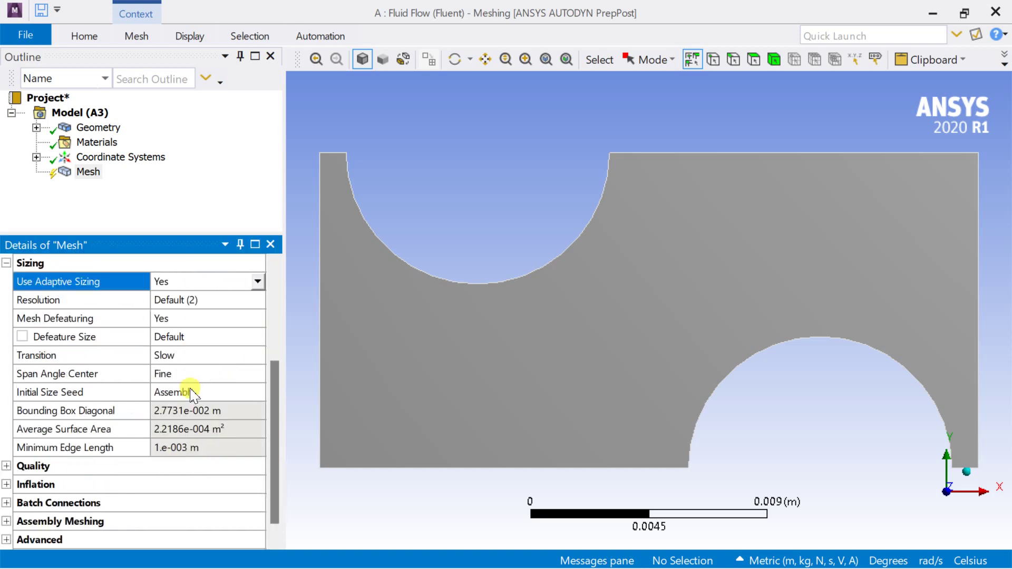
Set the adaptive sizing resolution to 7 and collapse the sizing settings.
{"action": "left_click", "coordinate": [214, 301]}
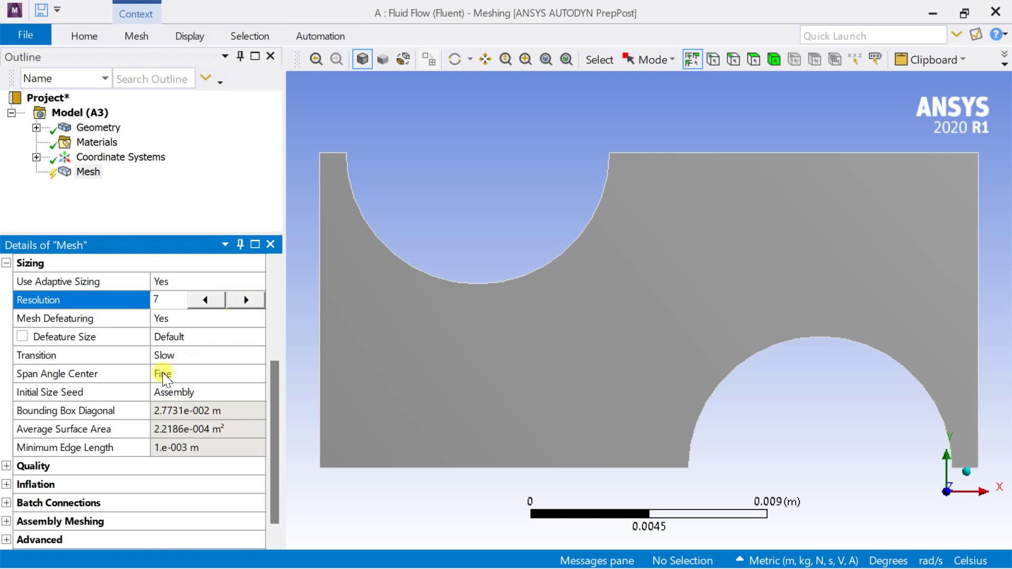
{"action": "scroll", "coordinate": [169, 390], "scroll_direction": "down", "scroll_amount": 1}
{"action": "left_click", "coordinate": [16, 448]}
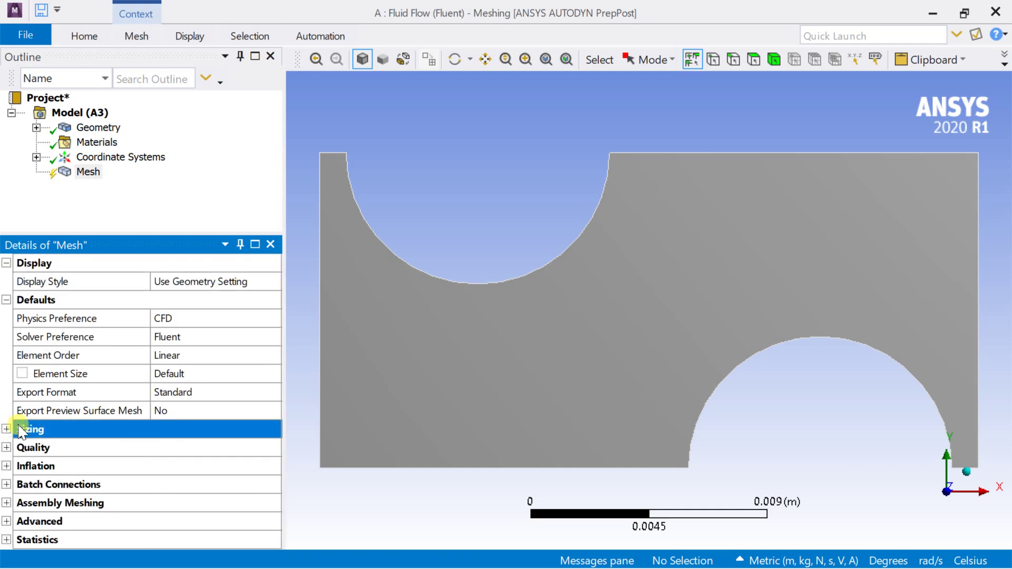
Set Smoothing to High in the mesh's quality settings.
{"action": "left_click", "coordinate": [6, 447]}
{"action": "left_click", "coordinate": [6, 299]}
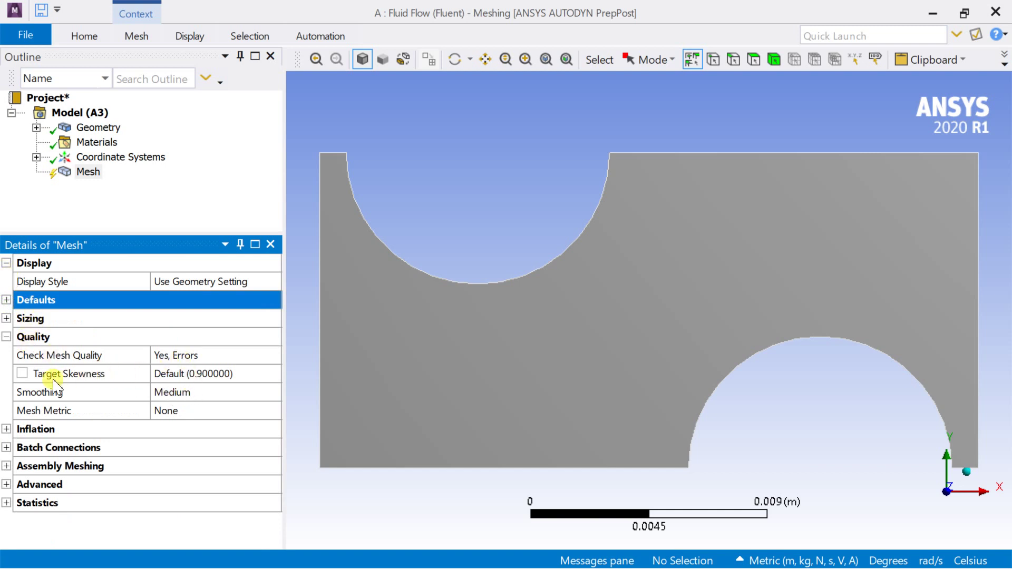
{"action": "left_click", "coordinate": [172, 392]}
{"action": "left_click", "coordinate": [273, 392]}
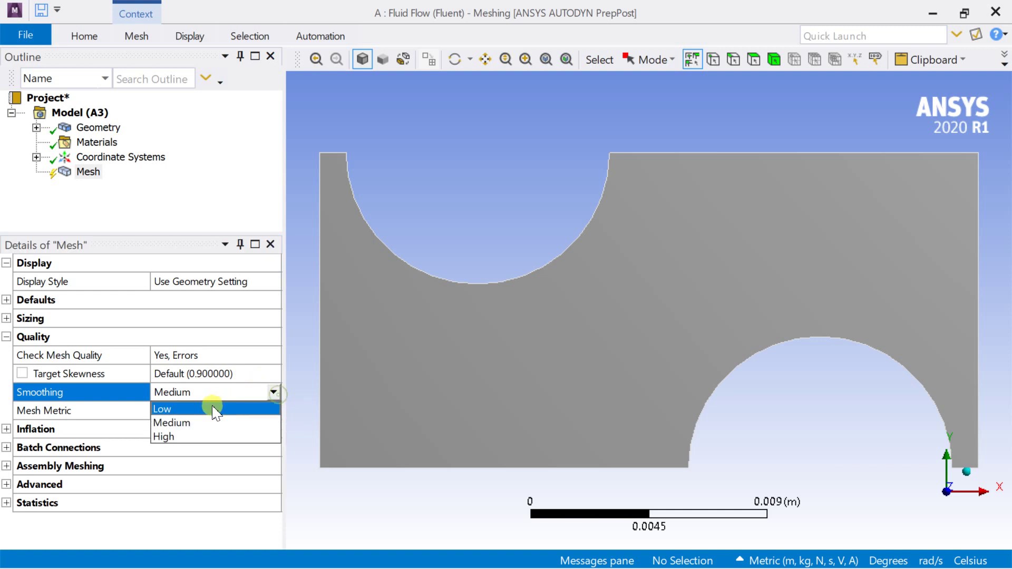
{"action": "left_click", "coordinate": [214, 438]}
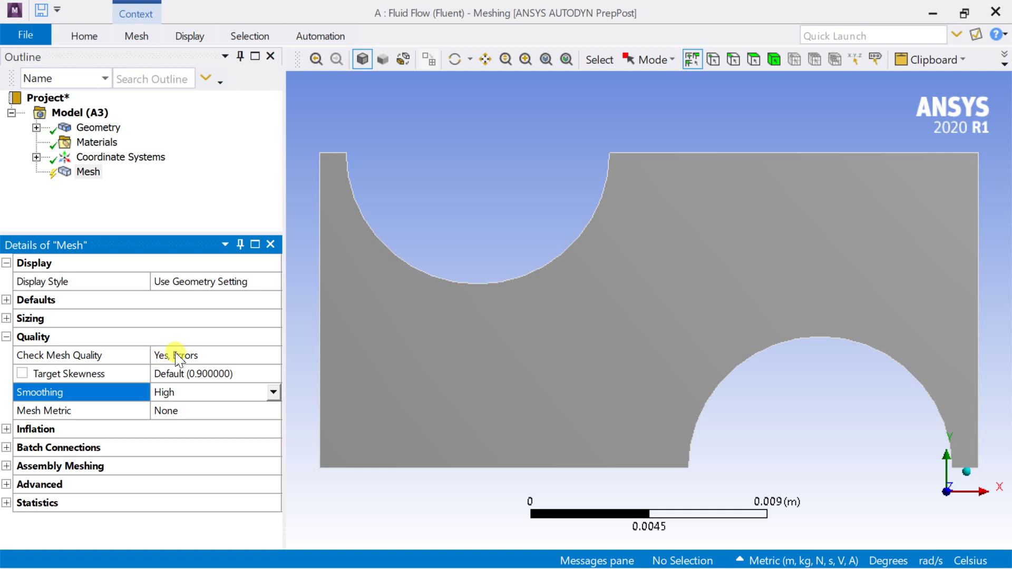
Insert a sizing control under Mesh and scope it to the four straight horizontal edges of the flow domain.
{"action": "left_click", "coordinate": [119, 203]}
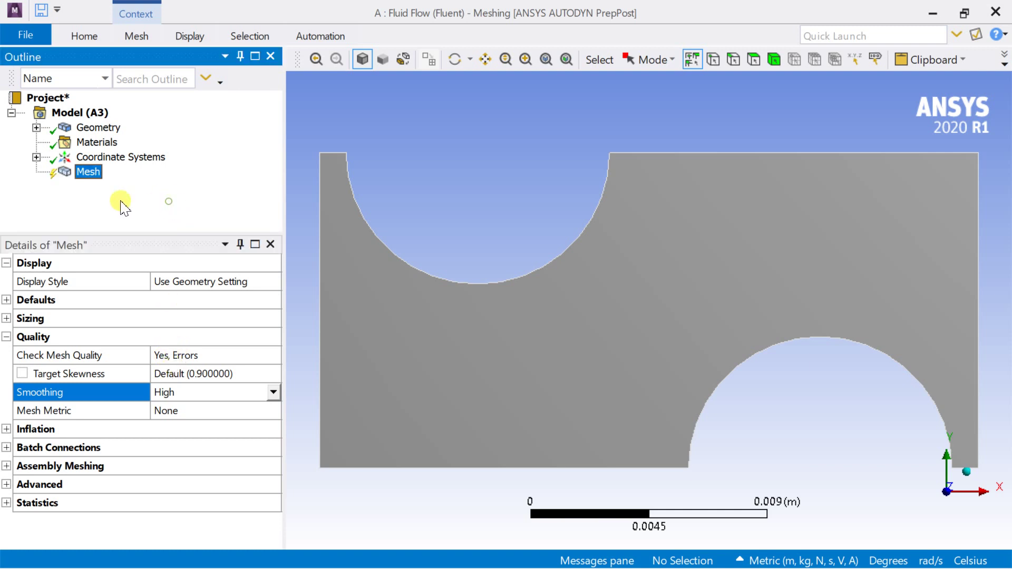
{"action": "right_click", "coordinate": [89, 176]}
{"action": "mouse_move", "coordinate": [120, 186]}
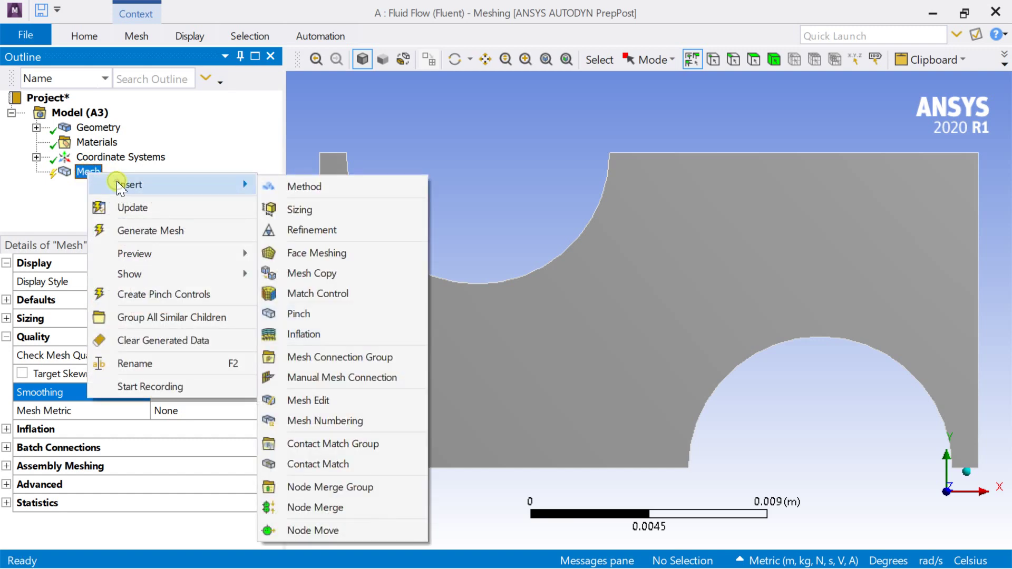
{"action": "left_click", "coordinate": [285, 210]}
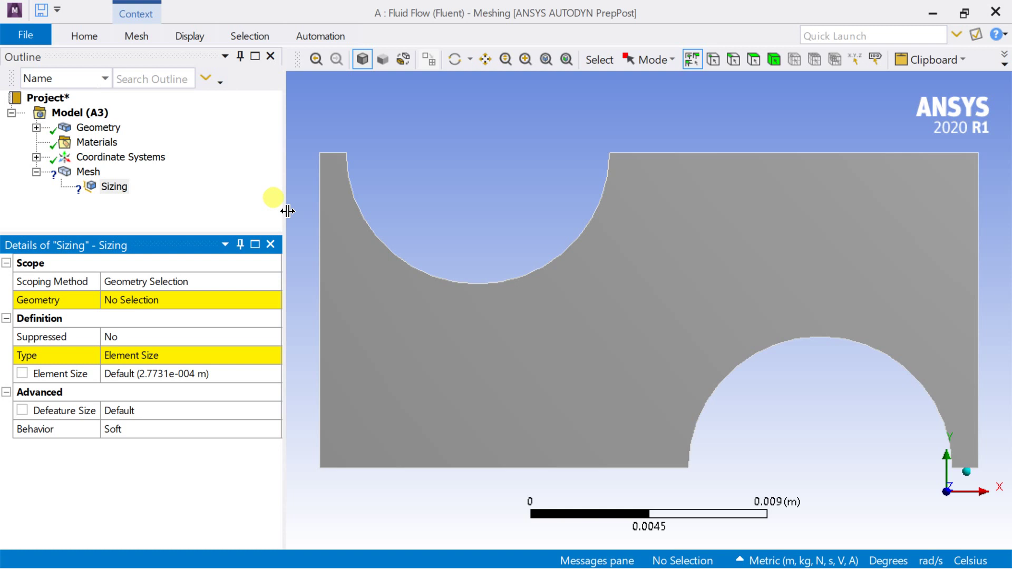
{"action": "left_click", "coordinate": [221, 299]}
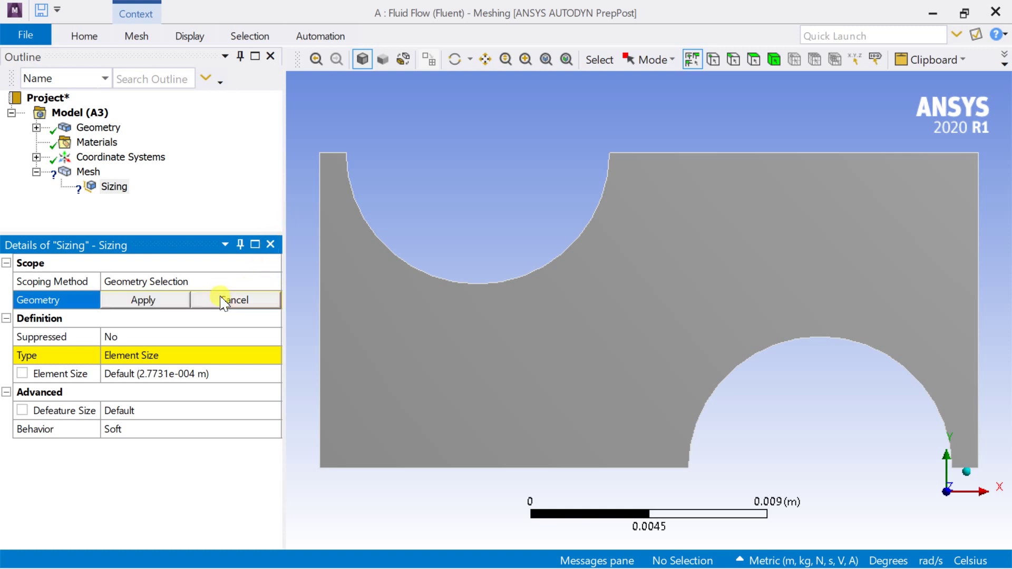
{"action": "left_click", "coordinate": [733, 59]}
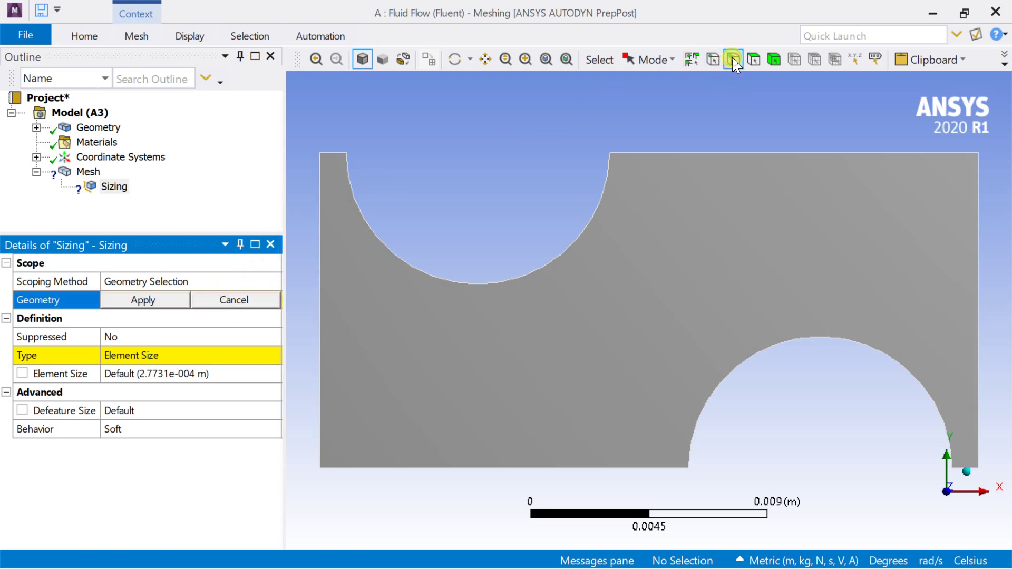
{"action": "left_click", "coordinate": [333, 153]}
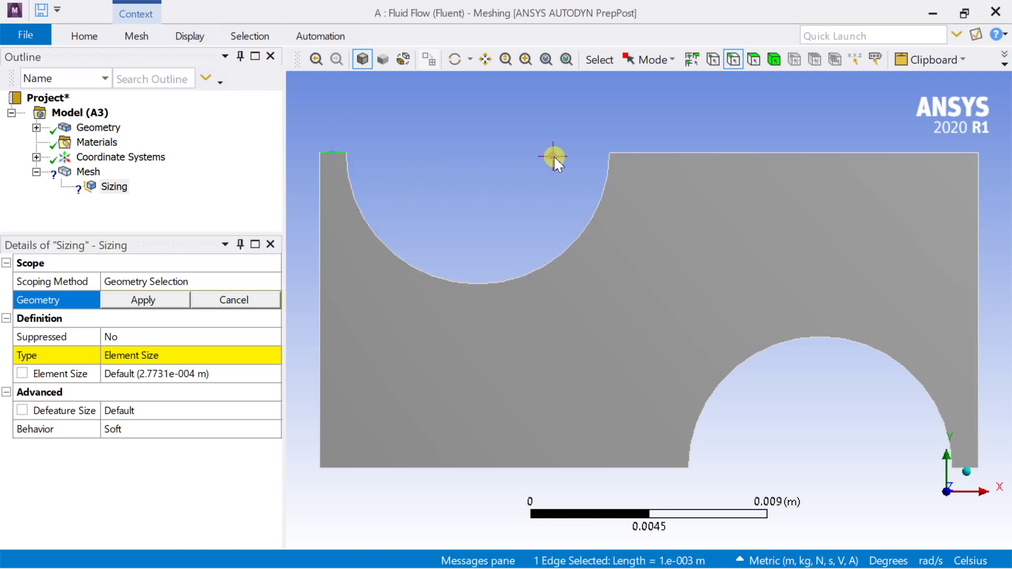
{"action": "left_click", "coordinate": [675, 158], "text": "ctrl"}
{"action": "scroll", "coordinate": [921, 420], "scroll_direction": "down", "scroll_amount": 1}
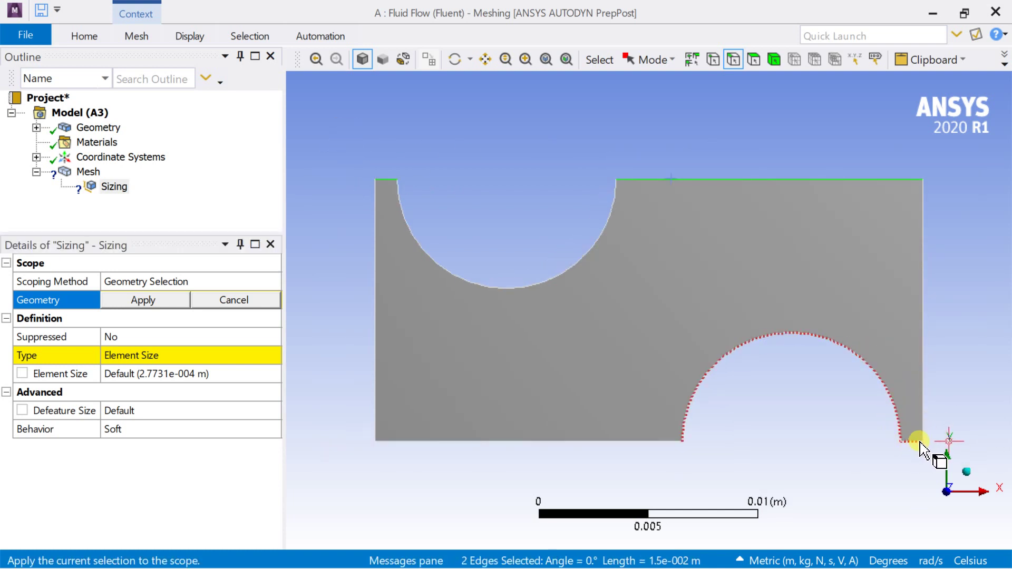
{"action": "left_click", "coordinate": [913, 443], "text": "ctrl"}
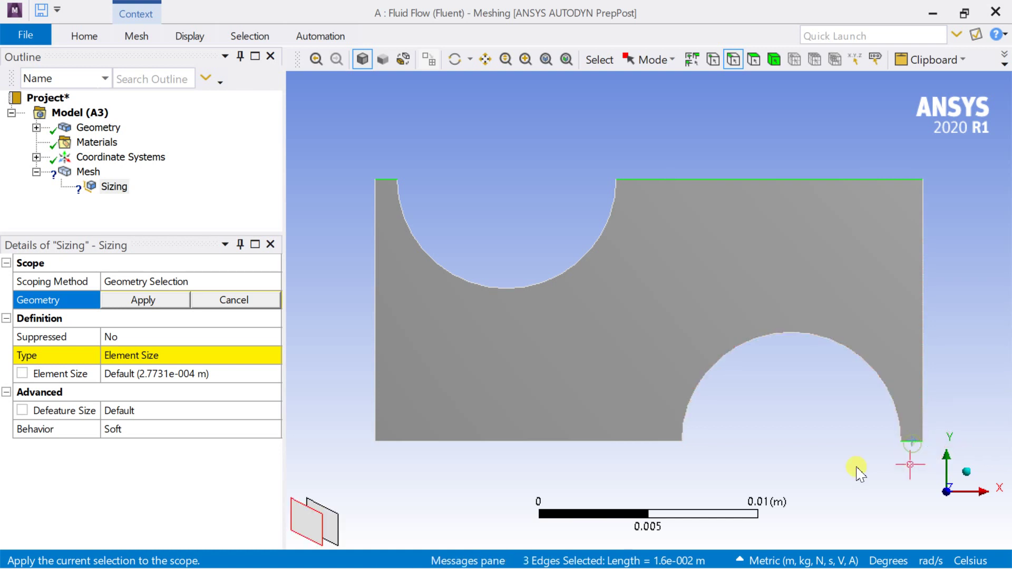
{"action": "left_click", "coordinate": [647, 443], "text": "ctrl"}
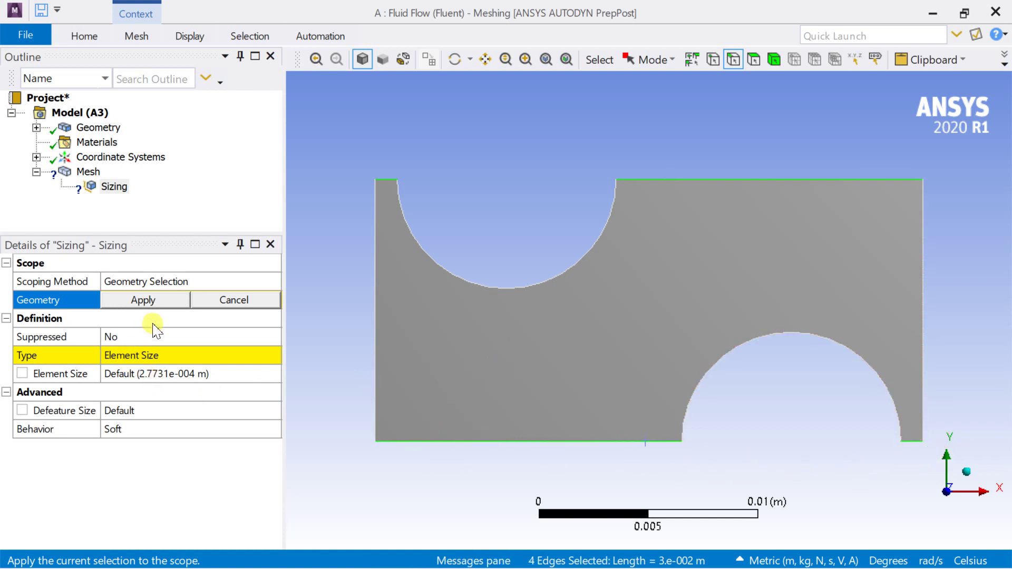
{"action": "left_click", "coordinate": [158, 302]}
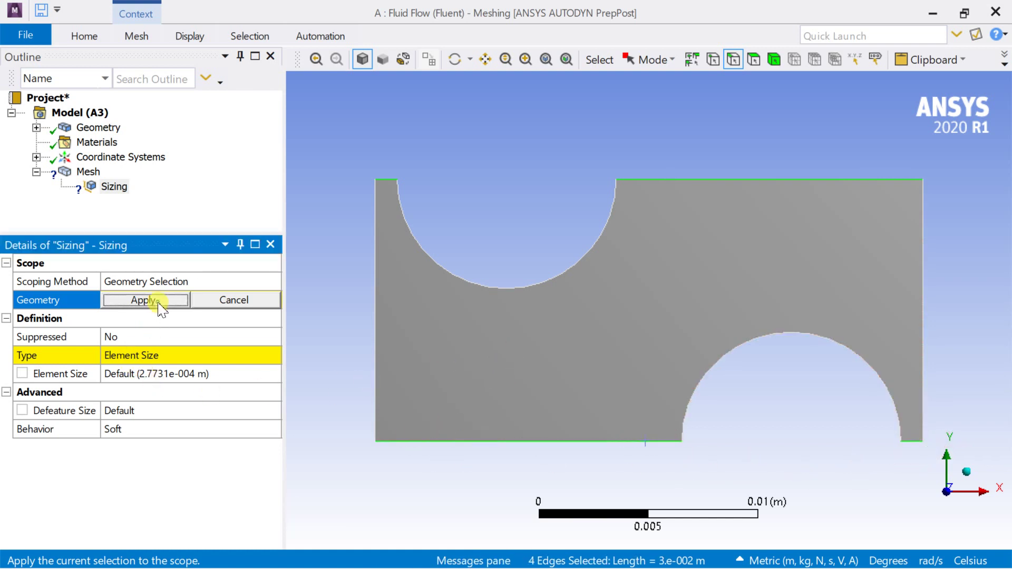
Set the element size of the horizontal edges' sizing to 3.5e-004 m.
{"action": "left_click", "coordinate": [196, 373]}
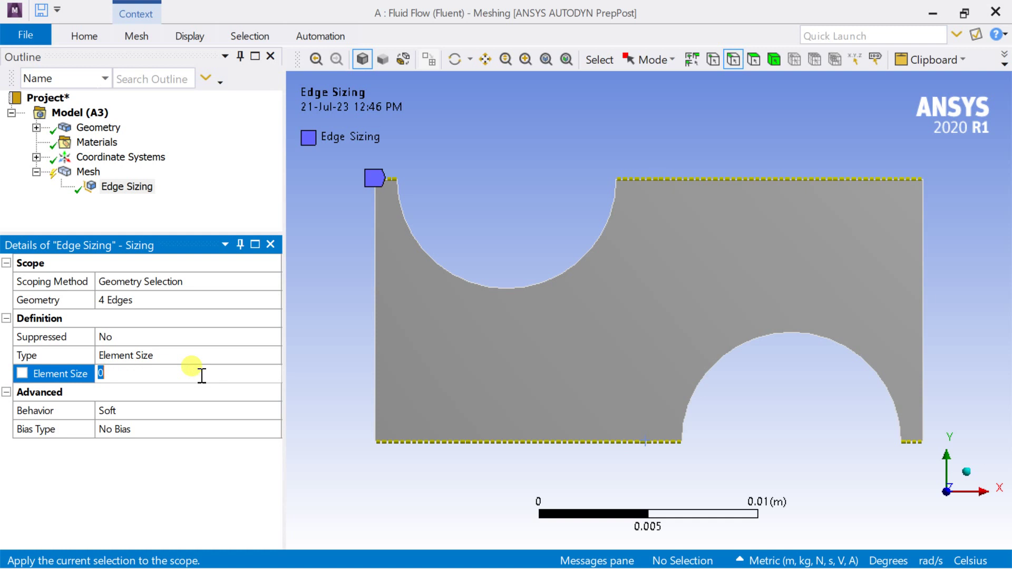
{"action": "type", "text": "3.5e-004 m"}
{"action": "key", "text": "Return"}
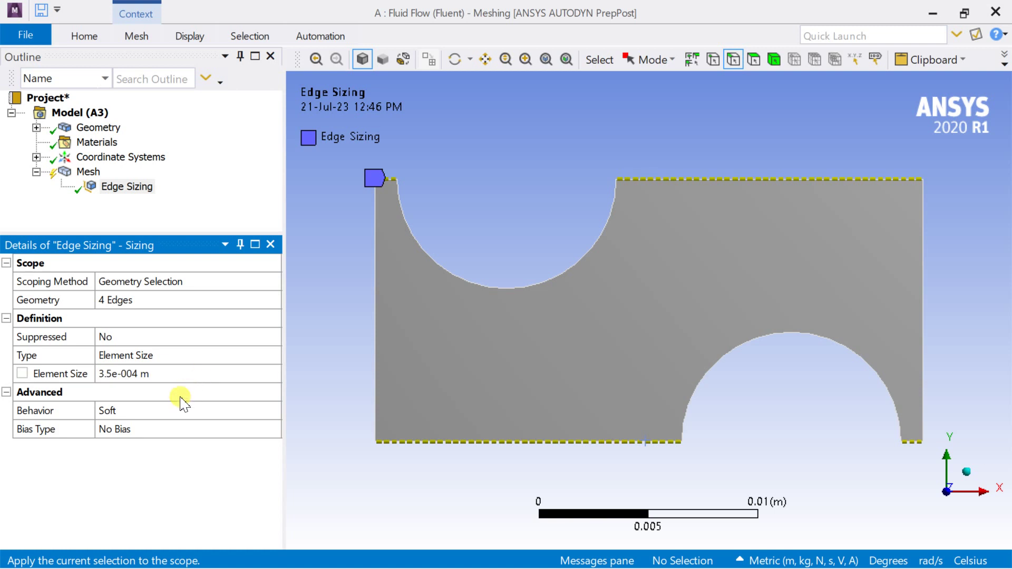
Insert a second sizing control under Mesh, scoped to the two vertical end edges of the domain.
{"action": "right_click", "coordinate": [91, 178]}
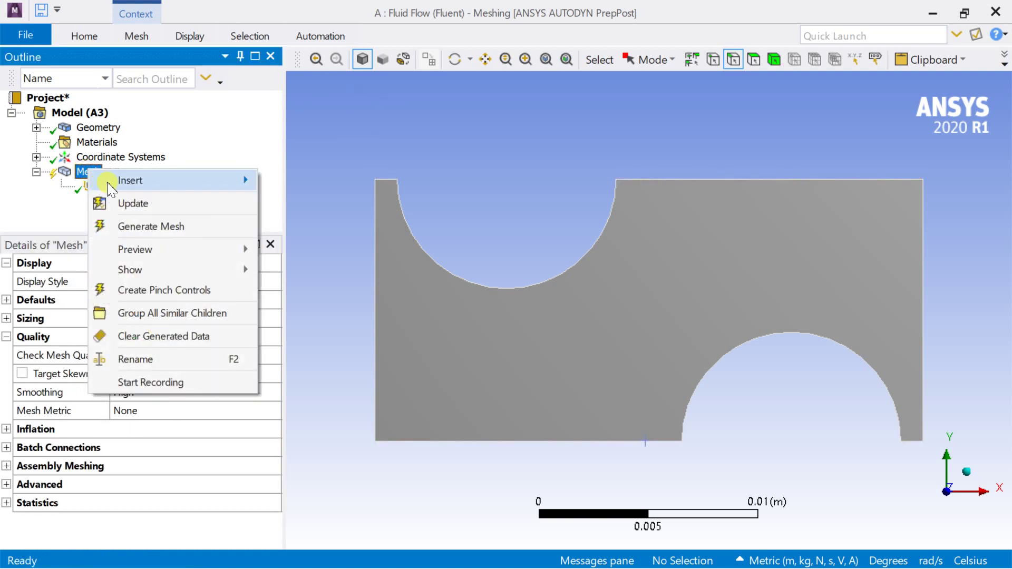
{"action": "mouse_move", "coordinate": [208, 182]}
{"action": "left_click", "coordinate": [344, 210]}
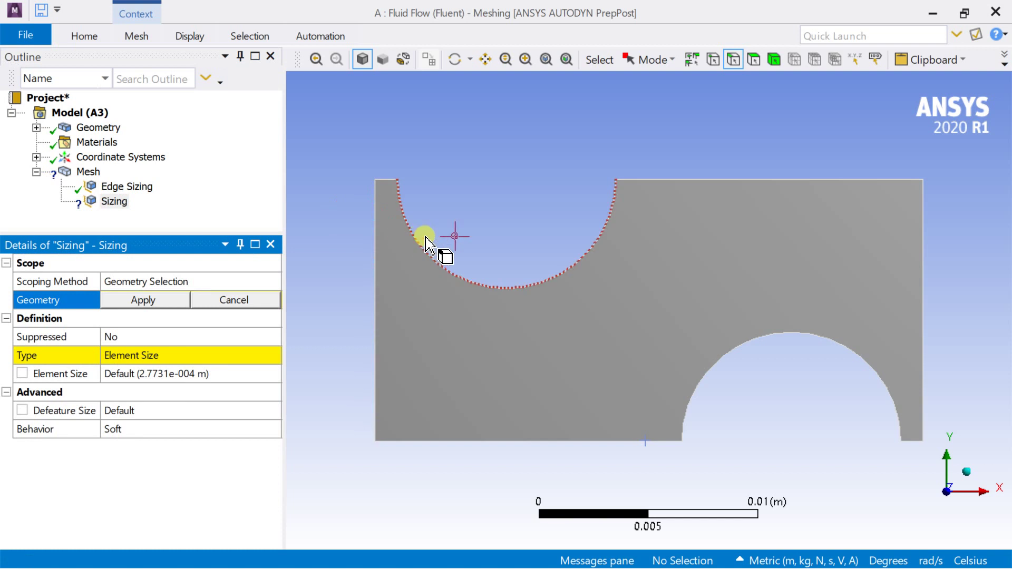
{"action": "left_click", "coordinate": [371, 298]}
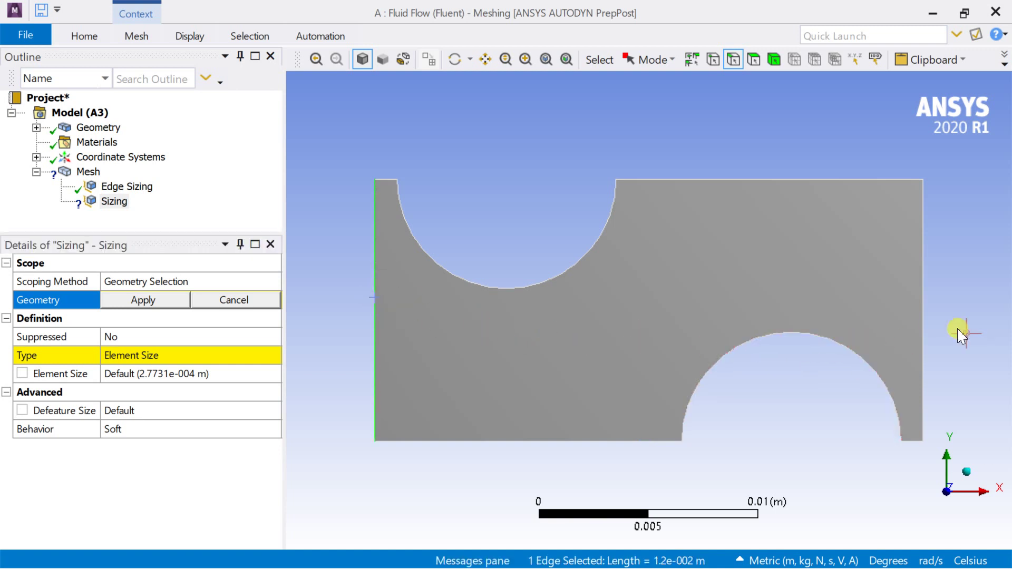
{"action": "left_click", "coordinate": [922, 296], "text": "ctrl"}
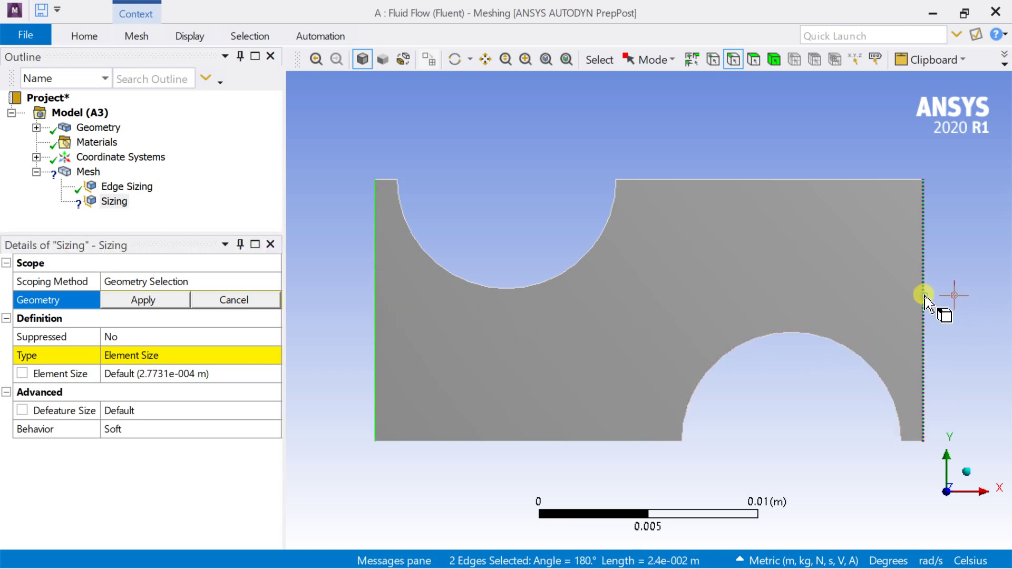
{"action": "left_click", "coordinate": [158, 301]}
Change the vertical edges' sizing type to Number of Divisions and set it to 35.
{"action": "left_click", "coordinate": [184, 354]}
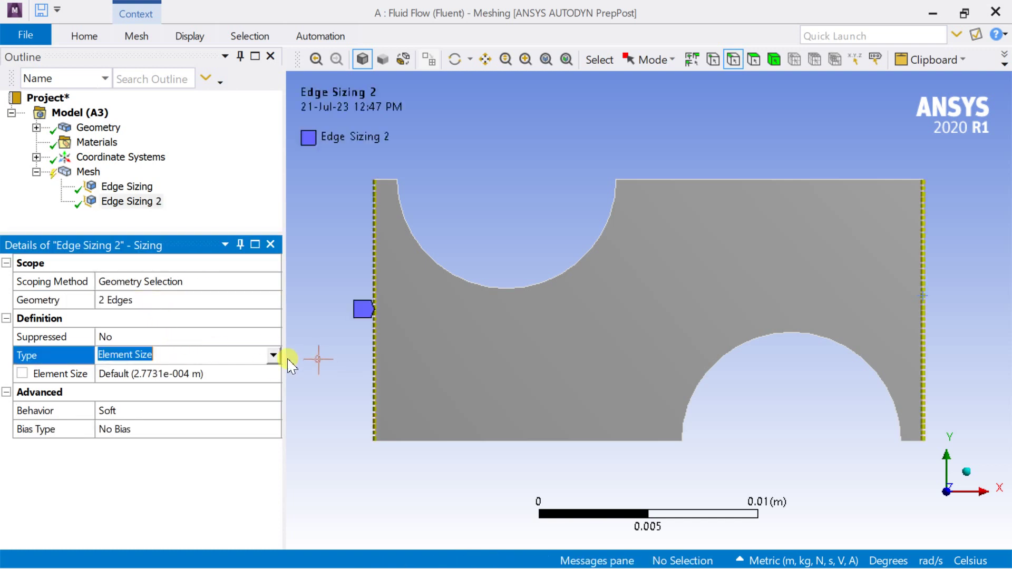
{"action": "left_click", "coordinate": [273, 354]}
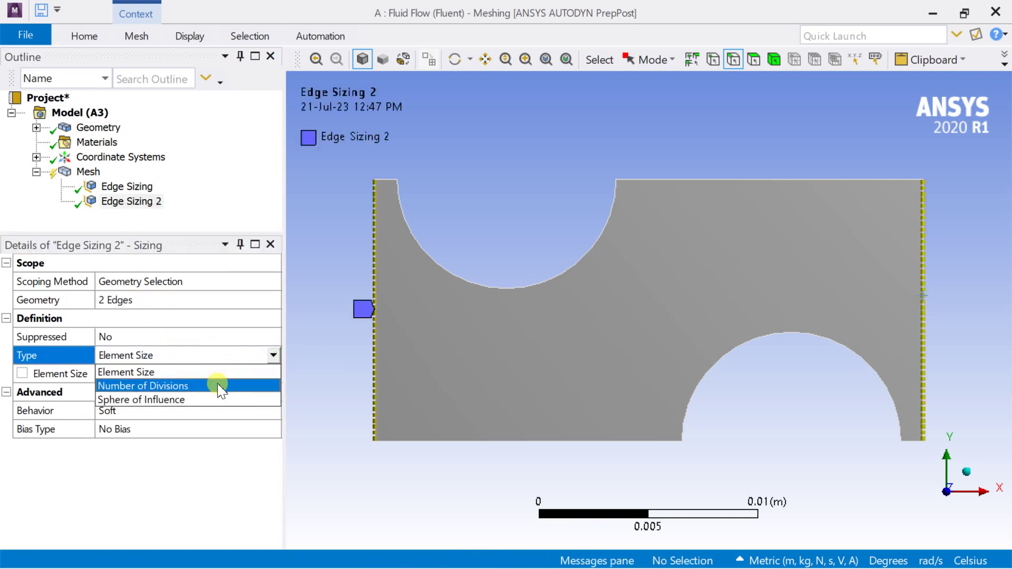
{"action": "left_click", "coordinate": [218, 386]}
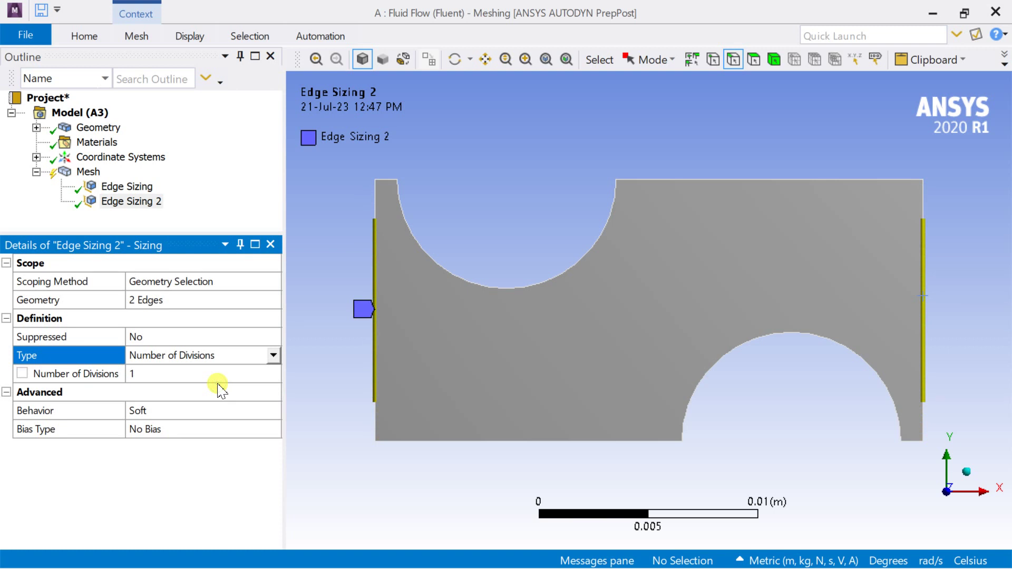
{"action": "left_click", "coordinate": [201, 382]}
{"action": "type", "text": "35"}
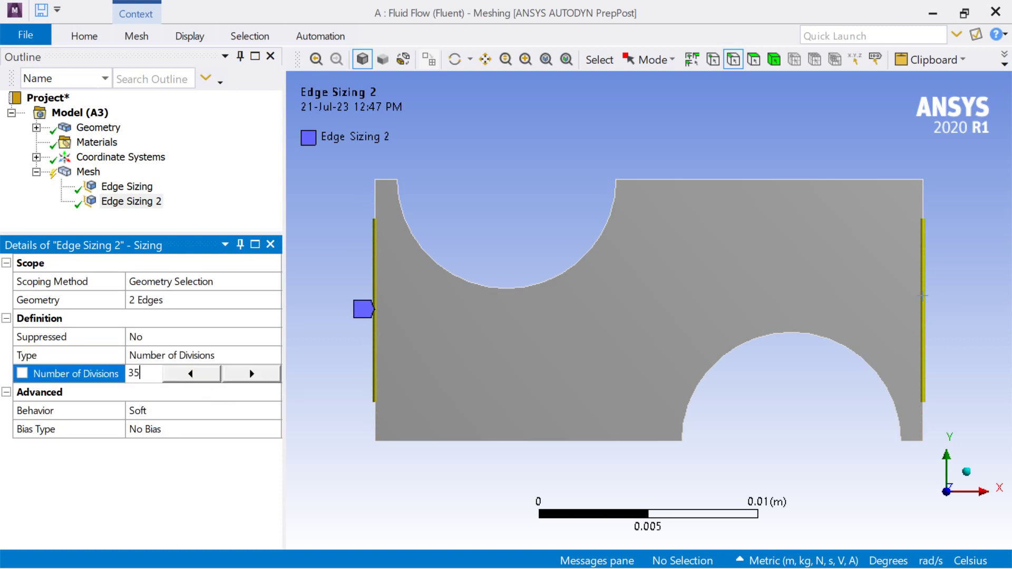
{"action": "key", "text": "Return"}
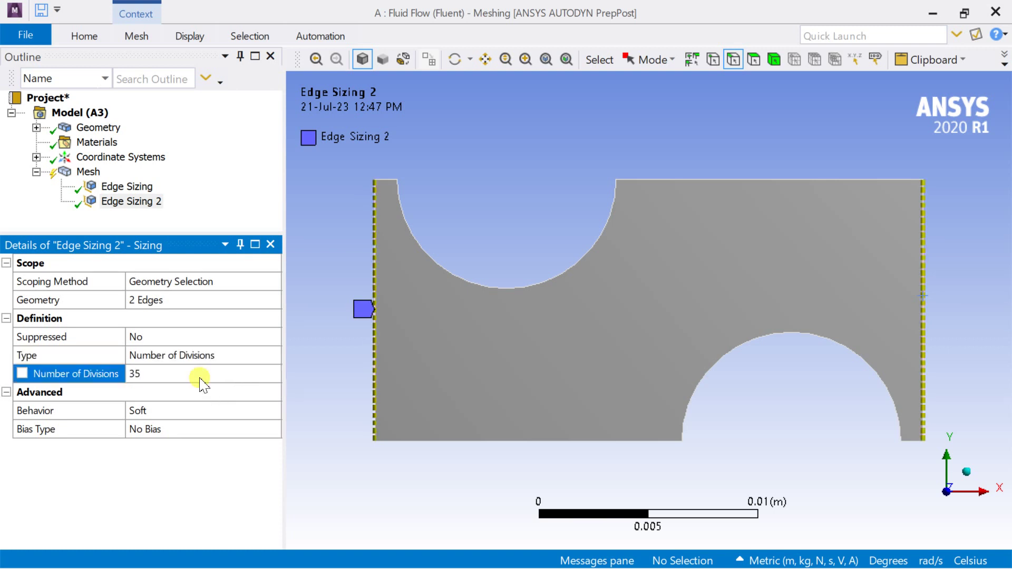
Set the behavior of the vertical edges' sizing to Hard.
{"action": "left_click", "coordinate": [188, 408]}
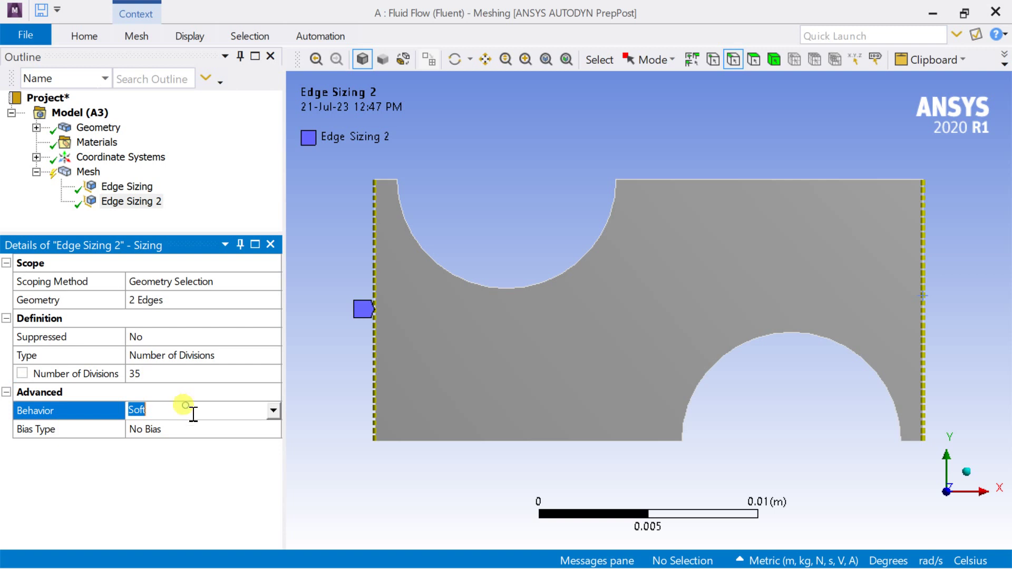
{"action": "left_click", "coordinate": [272, 411]}
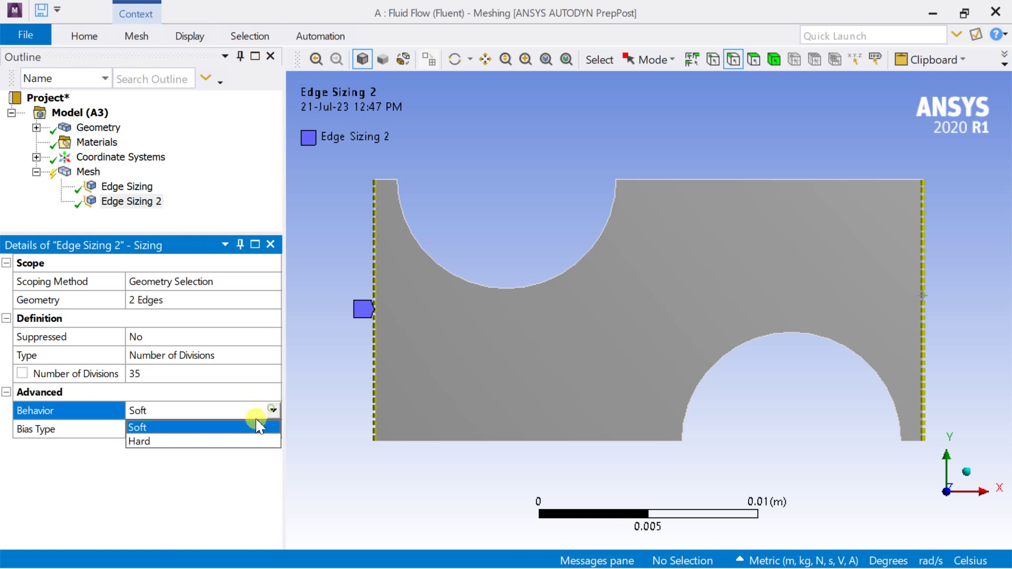
{"action": "left_click", "coordinate": [235, 441]}
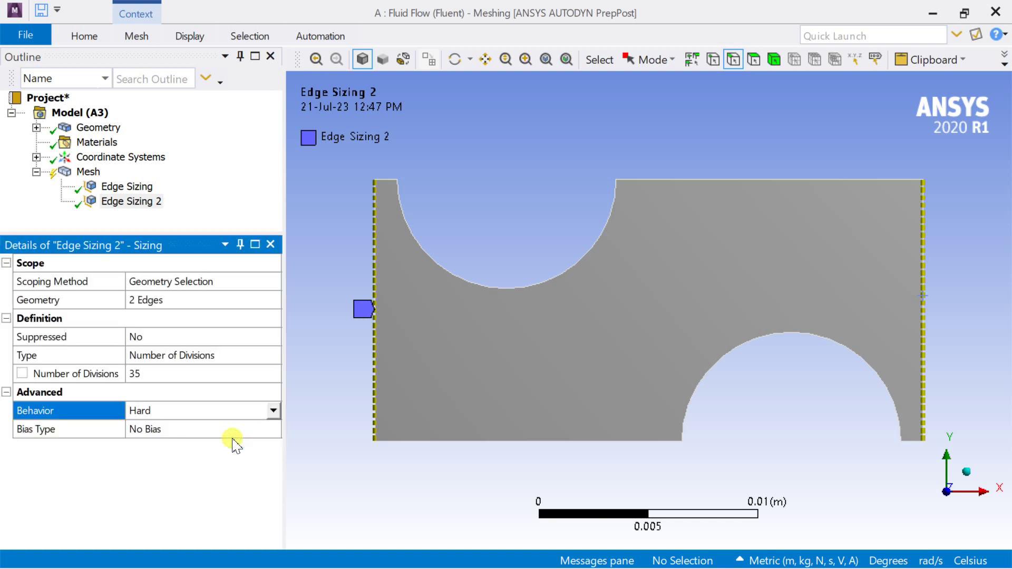
{"action": "left_click", "coordinate": [316, 397]}
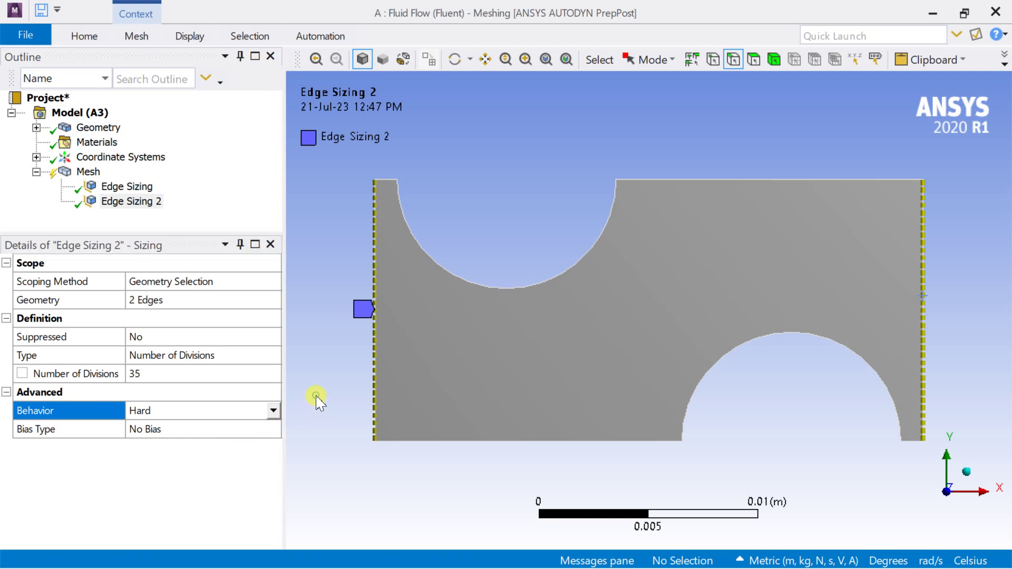
Insert a mesh method scoped to the domain's surface body and set the method to Triangles.
{"action": "right_click", "coordinate": [87, 172]}
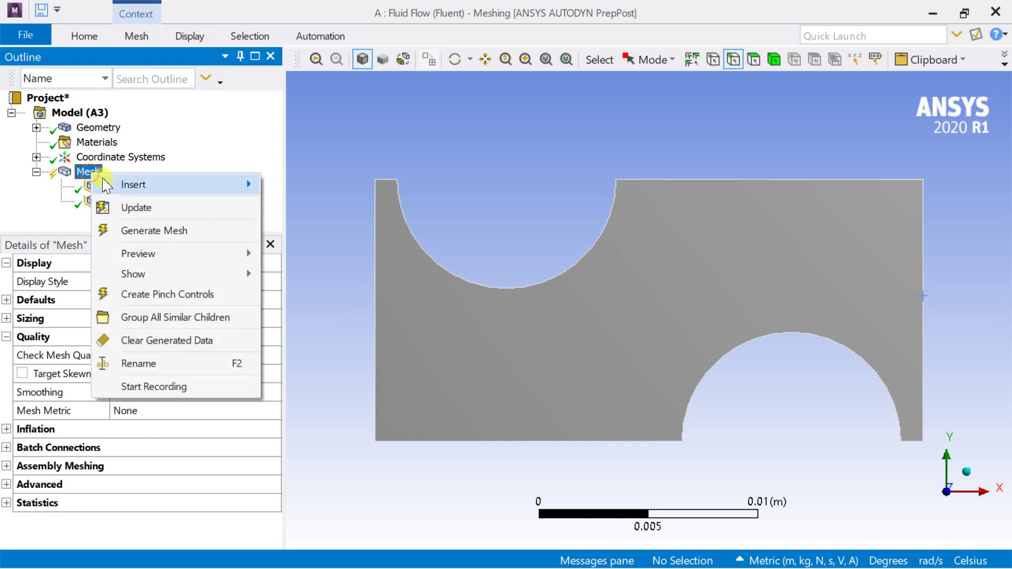
{"action": "mouse_move", "coordinate": [105, 183]}
{"action": "left_click", "coordinate": [320, 186]}
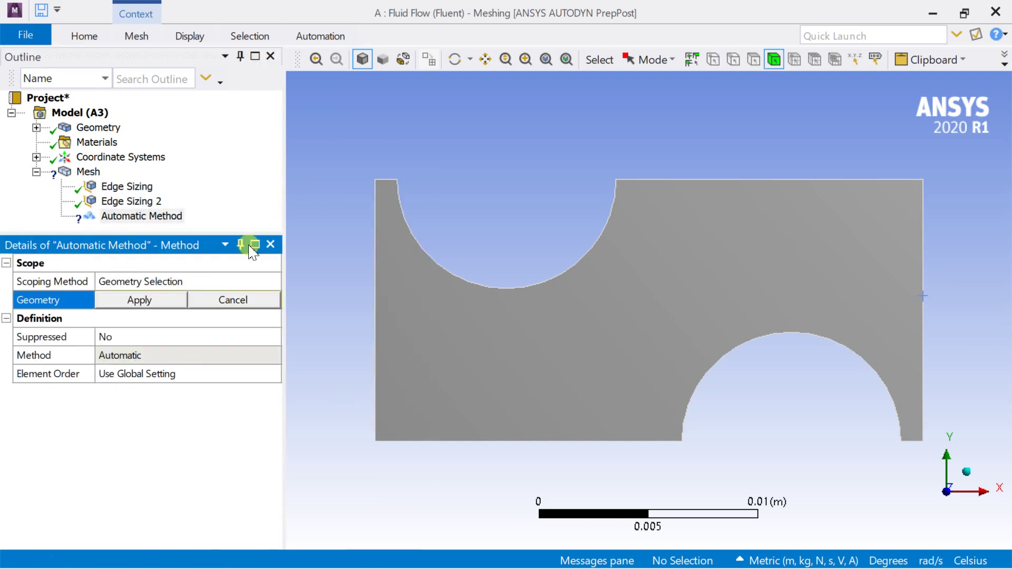
{"action": "left_click", "coordinate": [447, 304]}
{"action": "left_click", "coordinate": [123, 295]}
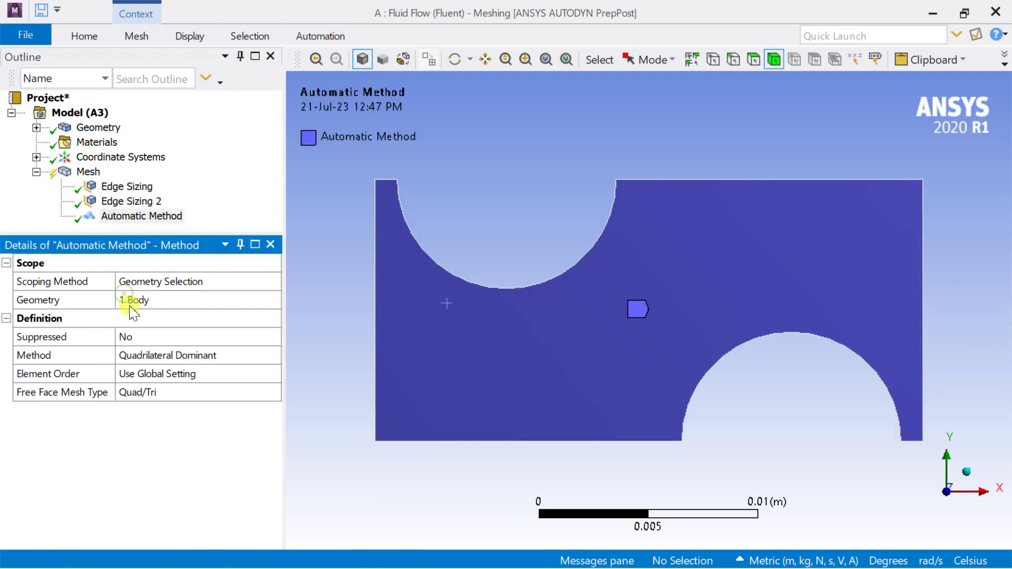
{"action": "left_click", "coordinate": [233, 352]}
{"action": "left_click", "coordinate": [273, 354]}
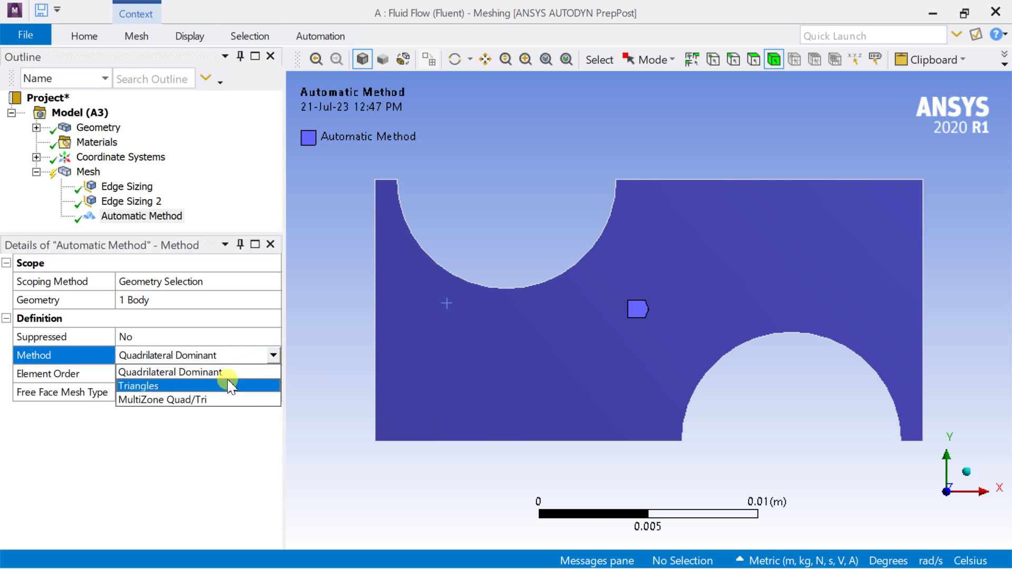
{"action": "left_click", "coordinate": [230, 385]}
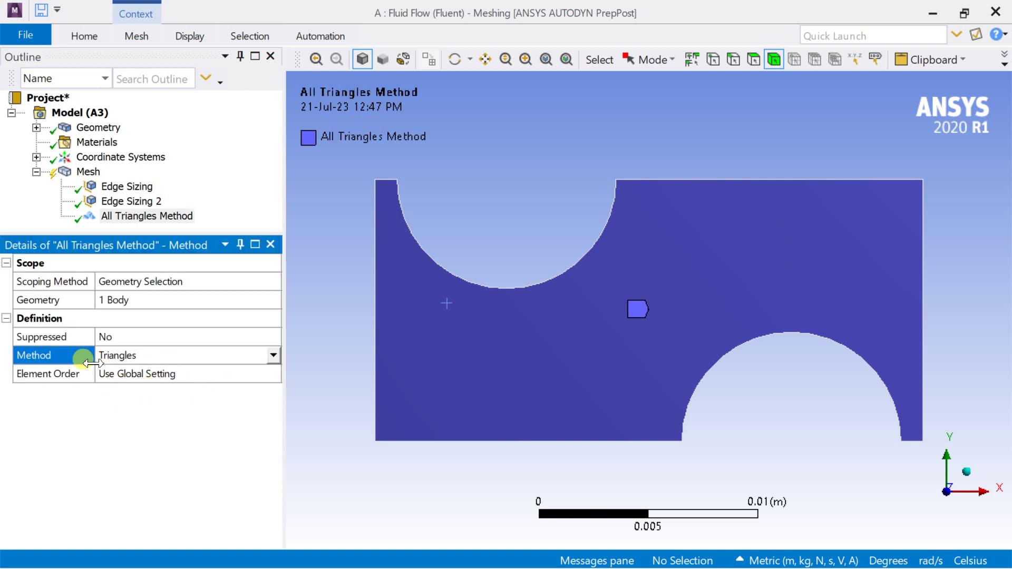
Insert an inflation control under Mesh and scope its geometry to the domain's face.
{"action": "left_click", "coordinate": [86, 173]}
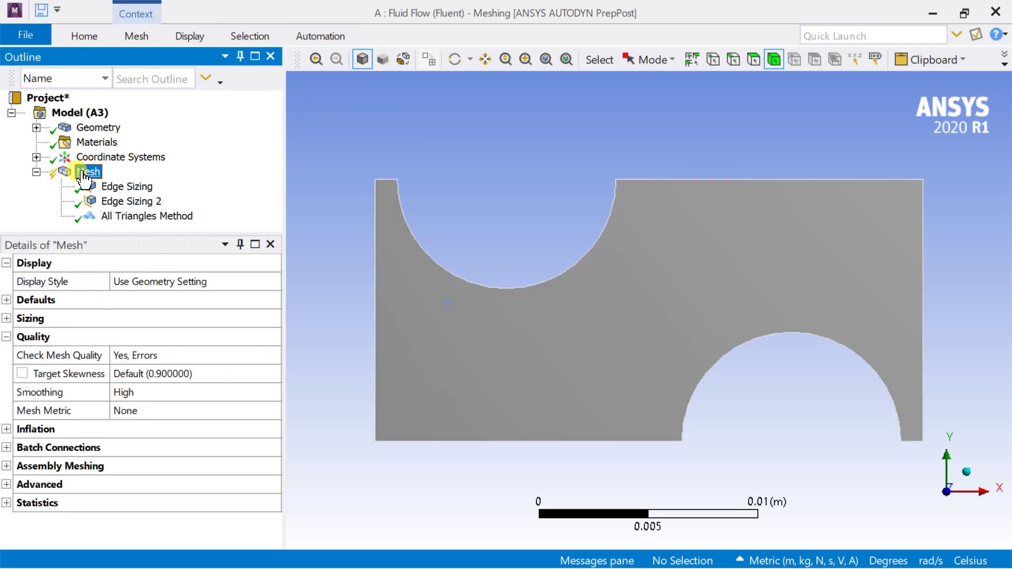
{"action": "right_click", "coordinate": [83, 174]}
{"action": "mouse_move", "coordinate": [243, 183]}
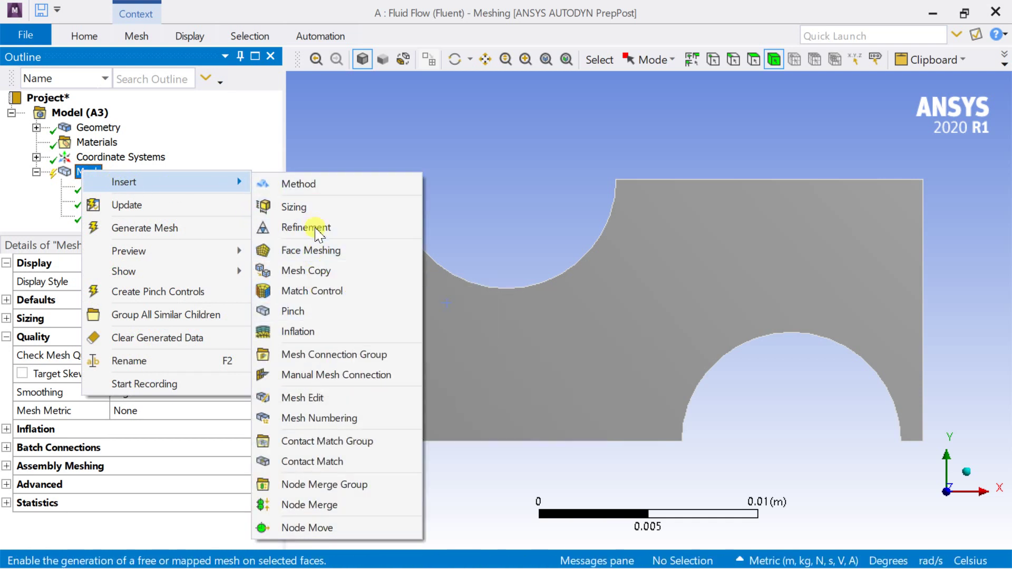
{"action": "left_click", "coordinate": [309, 331]}
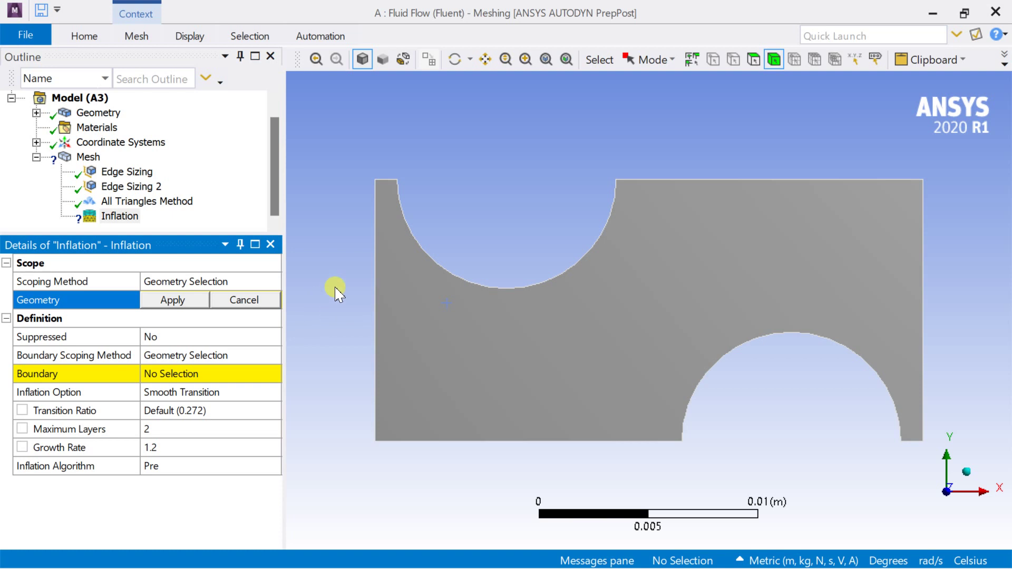
{"action": "left_click", "coordinate": [466, 305]}
{"action": "left_click", "coordinate": [172, 299]}
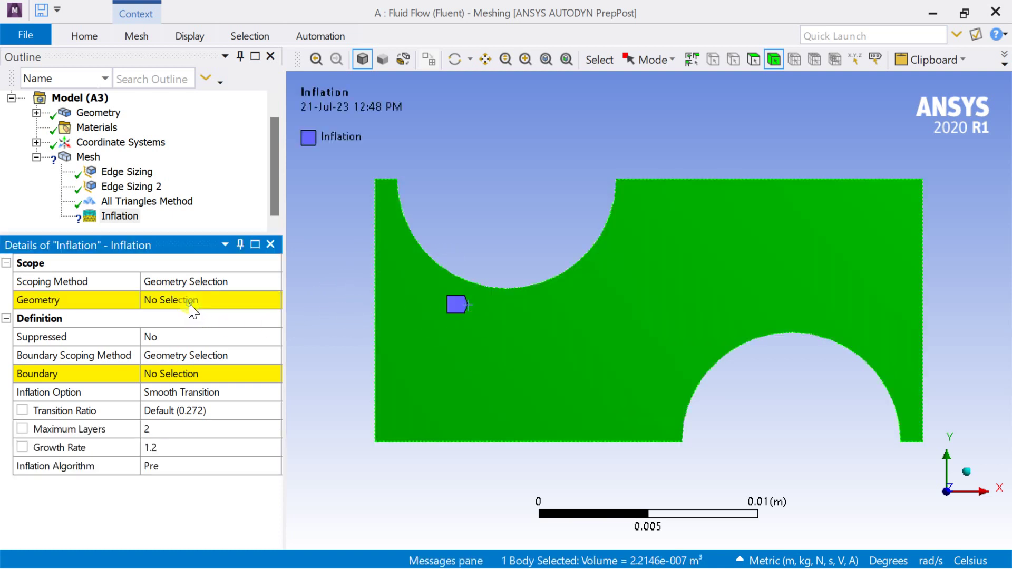
Scope the inflation control's boundary to the two semicircular cut-out edges.
{"action": "left_click", "coordinate": [195, 373]}
{"action": "left_click", "coordinate": [416, 262]}
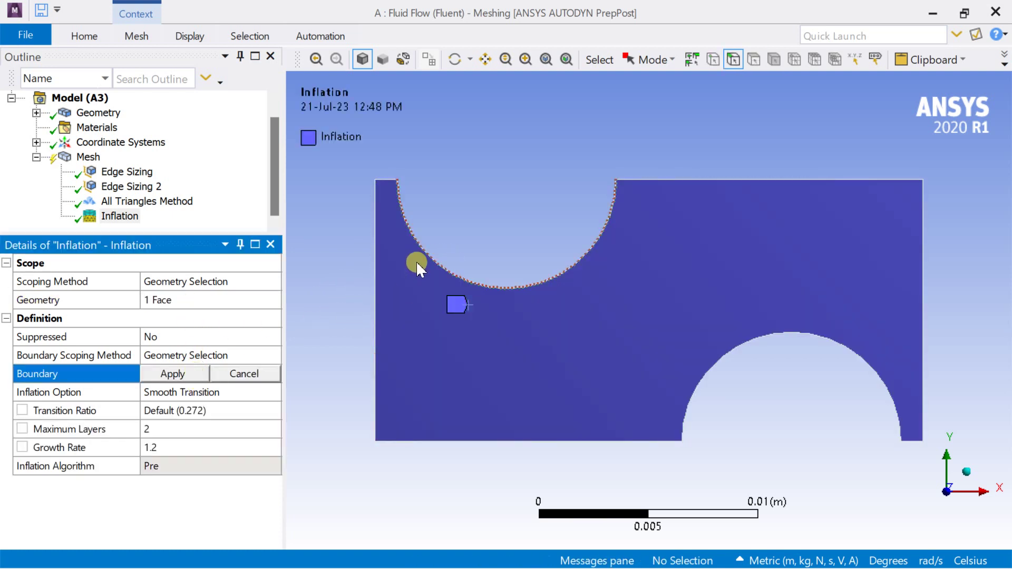
{"action": "left_click", "coordinate": [700, 377], "text": "ctrl"}
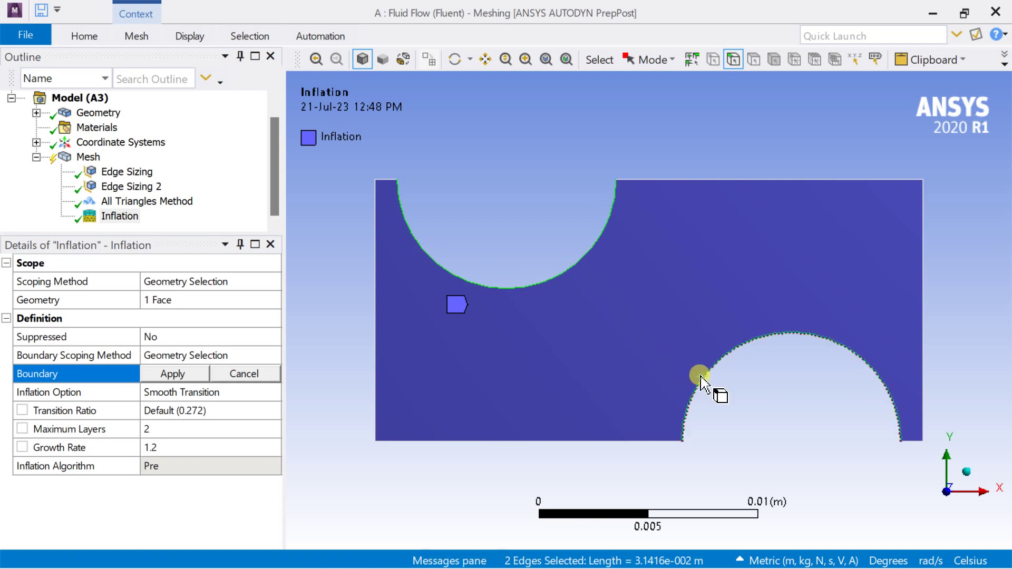
{"action": "left_click", "coordinate": [173, 373]}
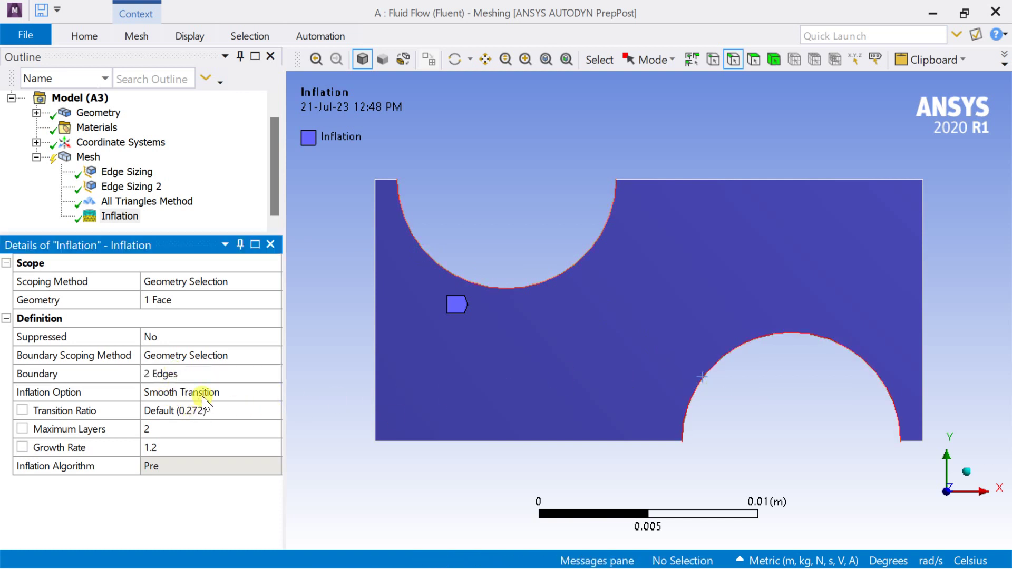
Change the inflation option to Total Thickness and set the number of layers to 5.
{"action": "left_click", "coordinate": [268, 392]}
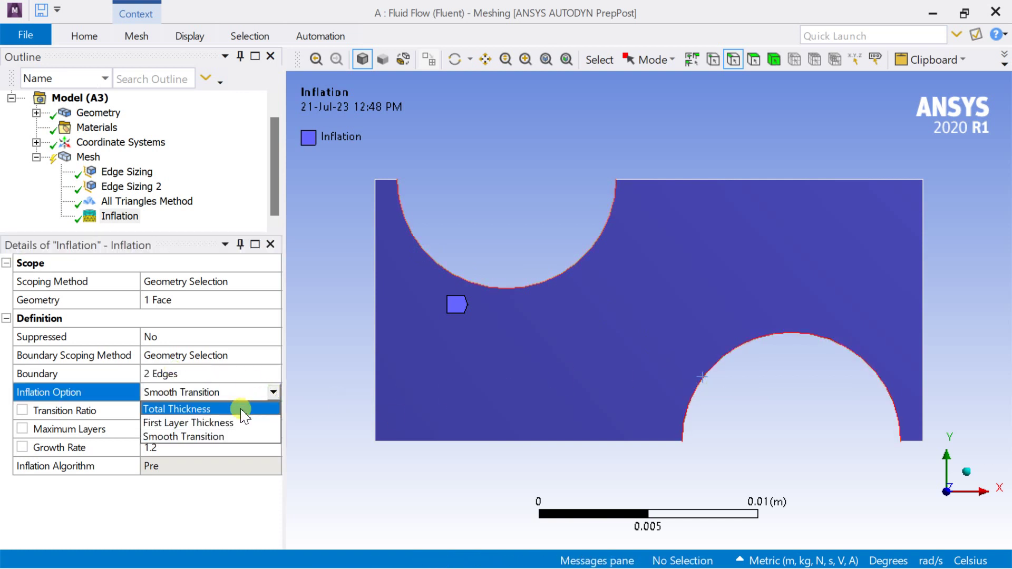
{"action": "left_click", "coordinate": [241, 410]}
{"action": "left_click", "coordinate": [200, 416]}
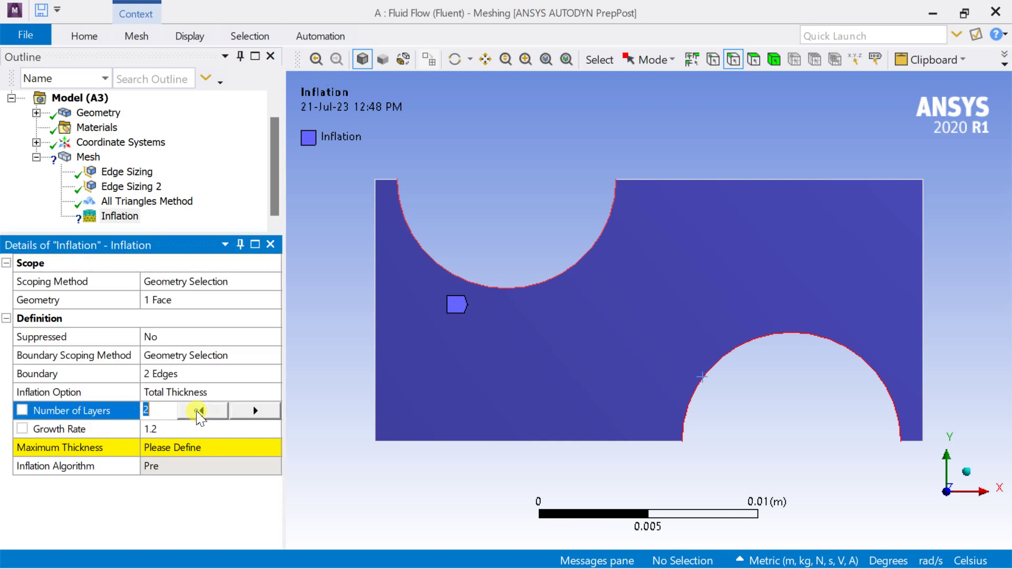
{"action": "type", "text": "5"}
{"action": "key", "text": "Return"}
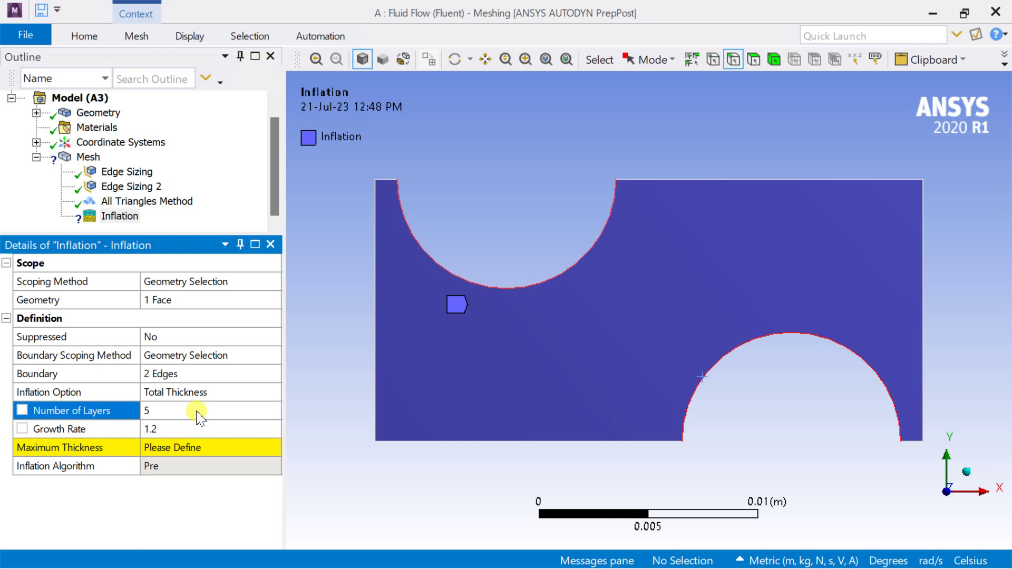
Set the inflation growth rate to 1.1 and the maximum thickness to 6e-4 m.
{"action": "left_click", "coordinate": [181, 429]}
{"action": "type", "text": "1"}
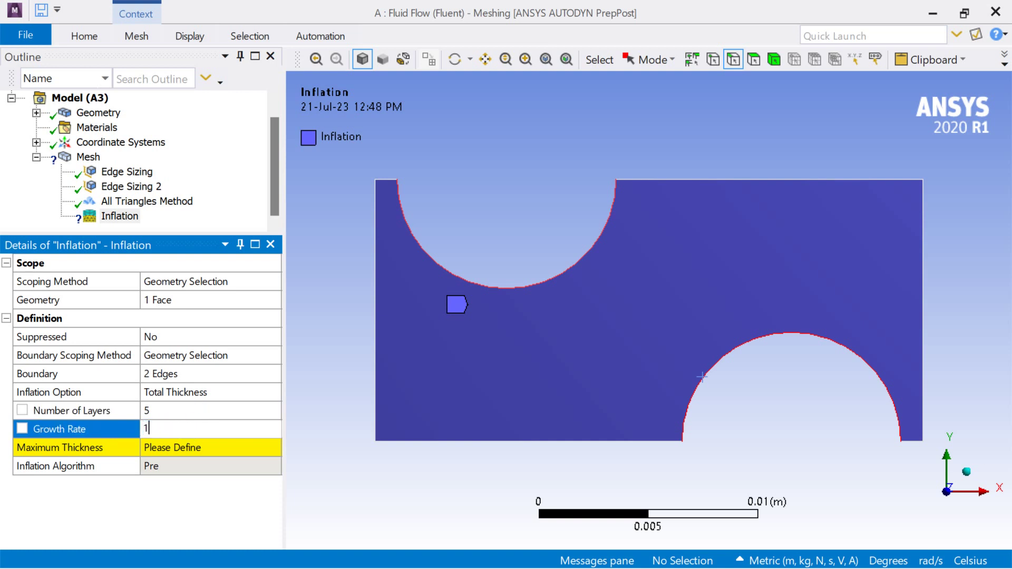
{"action": "type", "text": ".1"}
{"action": "key", "text": "Return"}
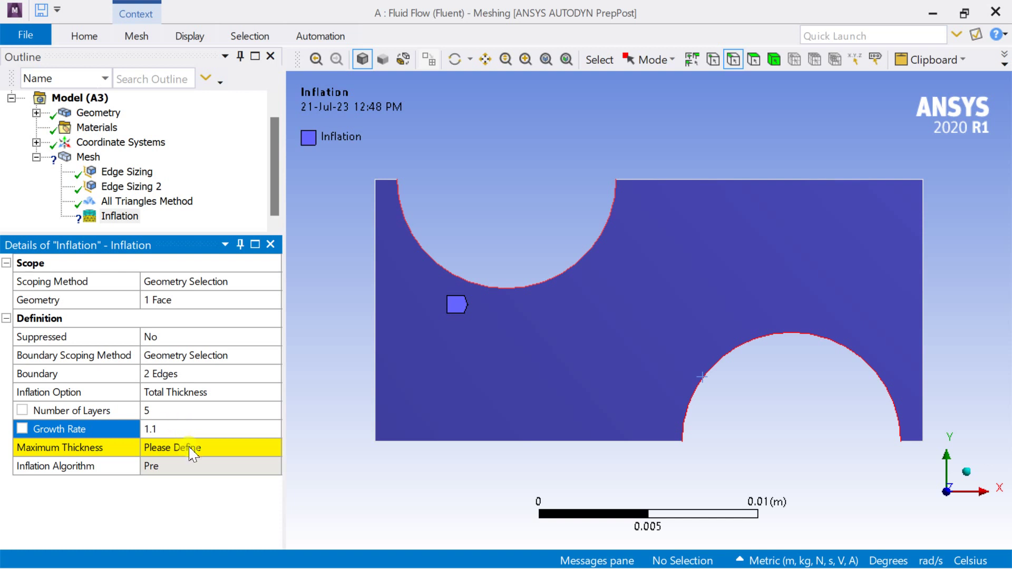
{"action": "left_click", "coordinate": [194, 451]}
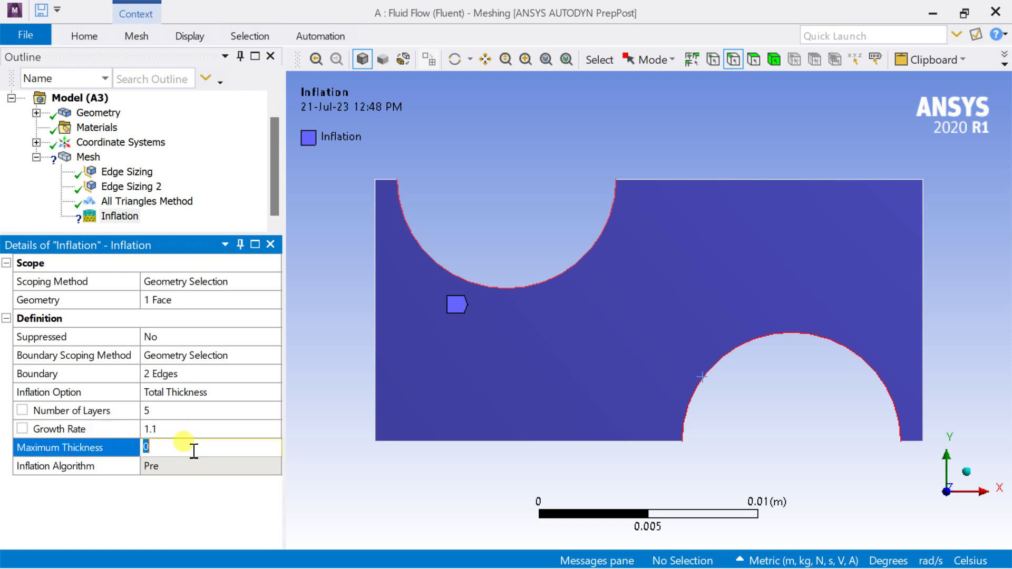
{"action": "type", "text": "6"}
{"action": "type", "text": "e-4"}
{"action": "key", "text": "Return"}
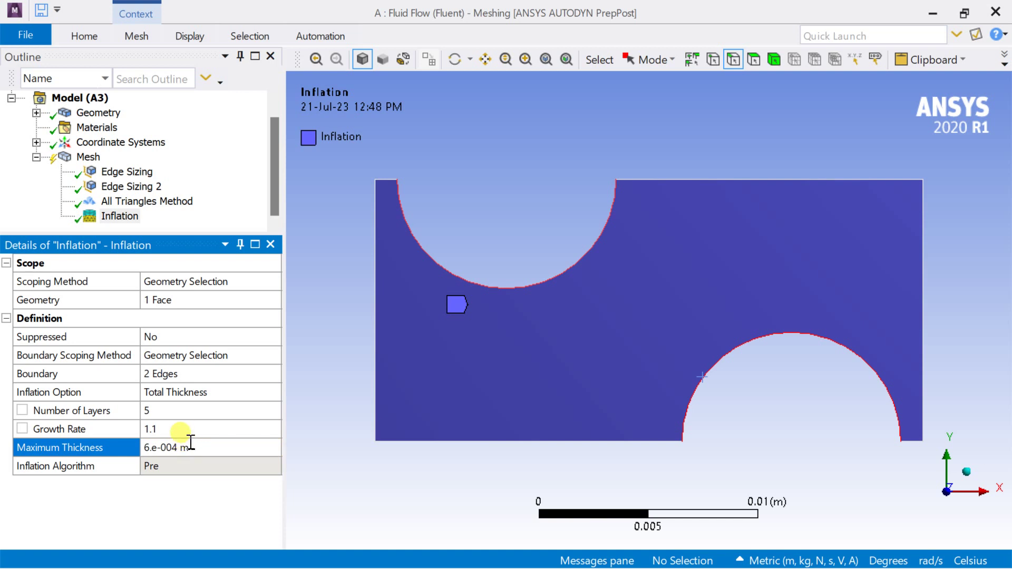
Update the mesh with the edge sizings, triangles method and inflation applied.
{"action": "left_click", "coordinate": [87, 158]}
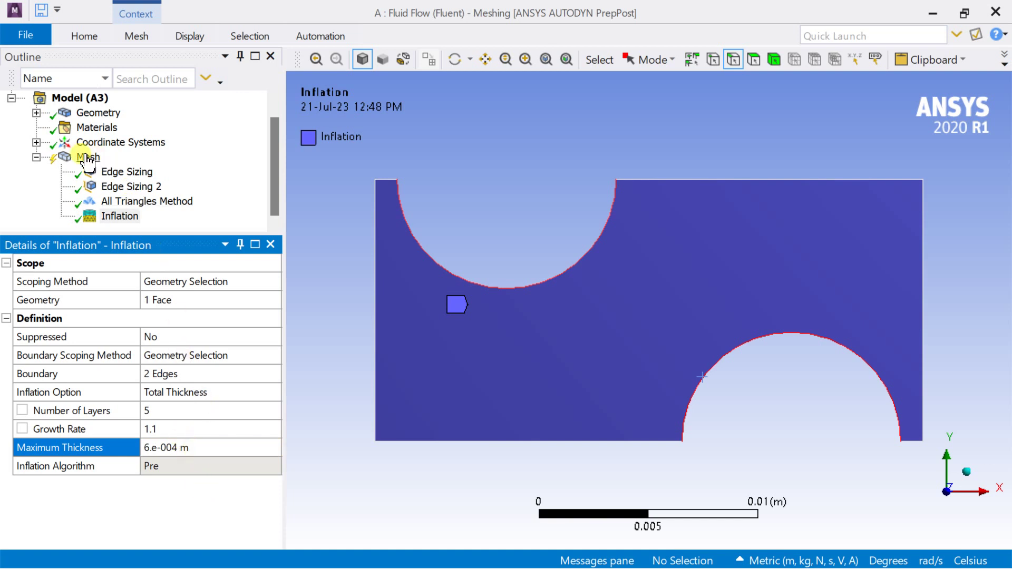
{"action": "right_click", "coordinate": [88, 158]}
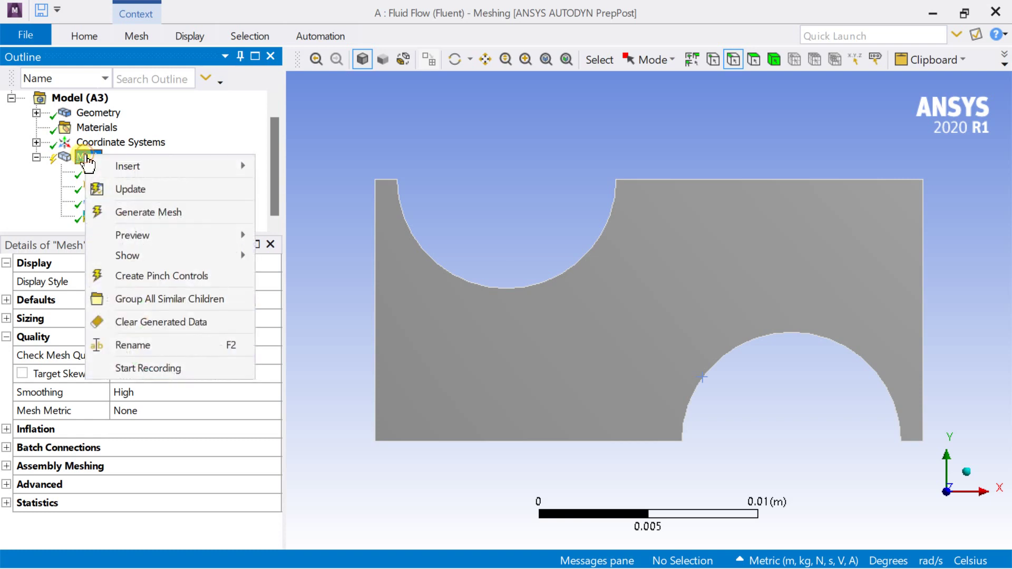
{"action": "left_click", "coordinate": [126, 188]}
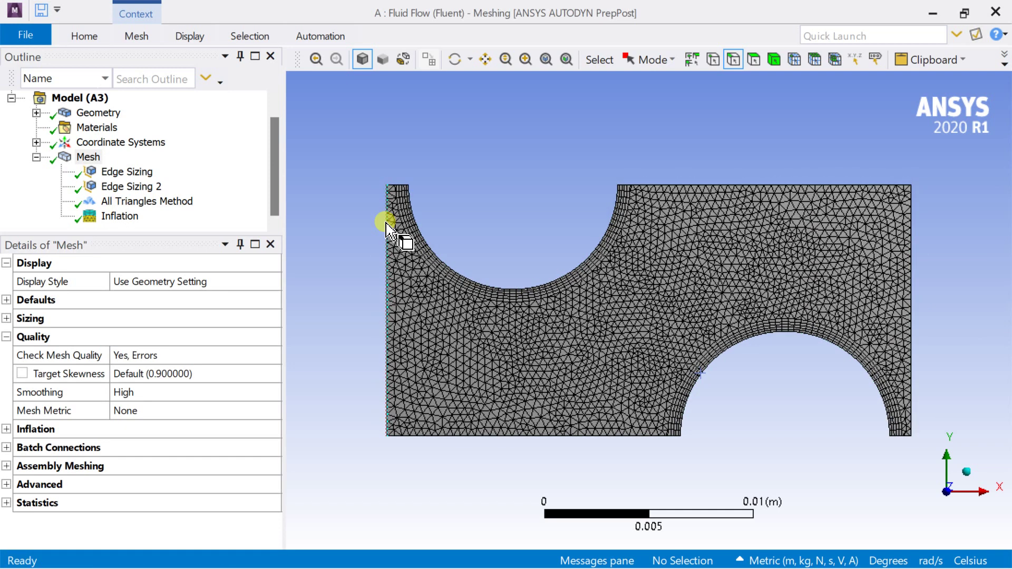
Create a named selection called periodic_left from the domain's left vertical edge.
{"action": "left_click", "coordinate": [386, 223]}
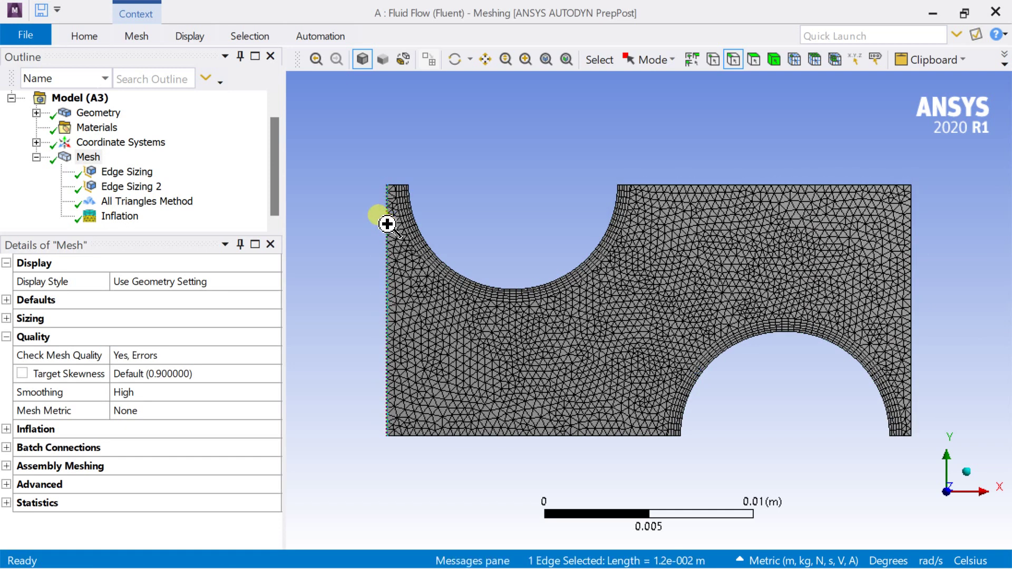
{"action": "right_click", "coordinate": [385, 221]}
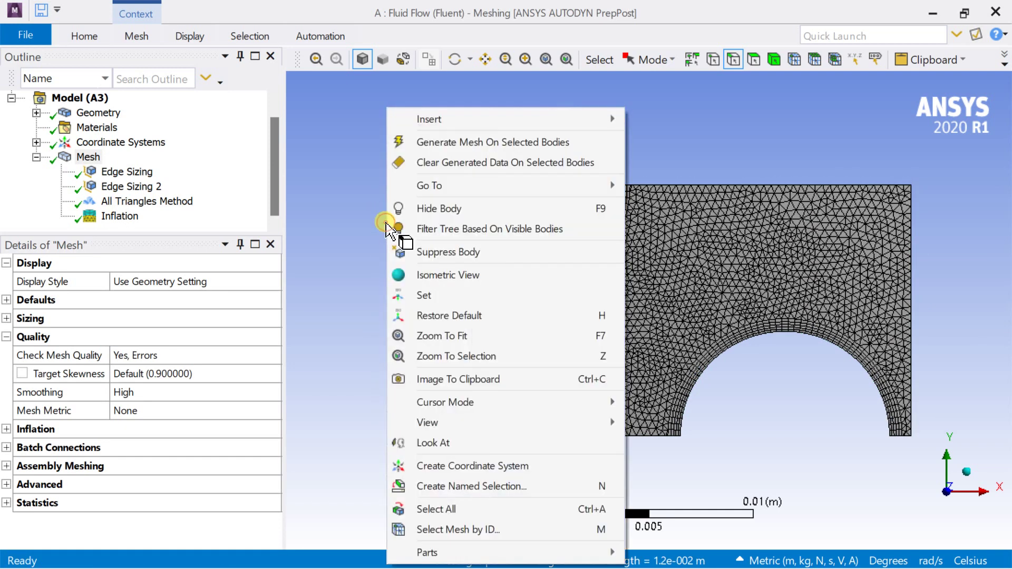
{"action": "left_click", "coordinate": [485, 490]}
{"action": "type", "text": "perio"}
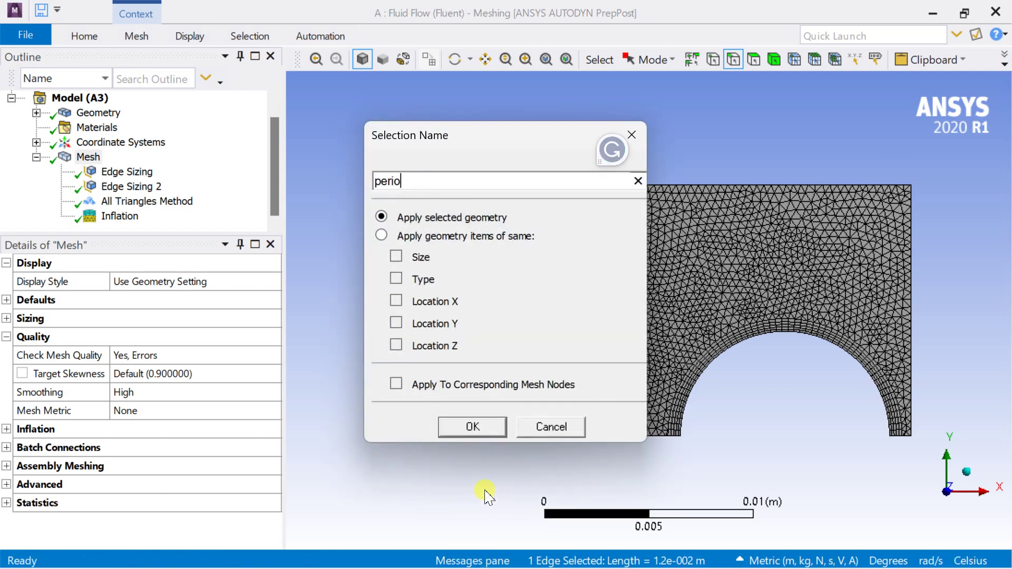
{"action": "type", "text": "dic_left"}
{"action": "key", "text": "Return"}
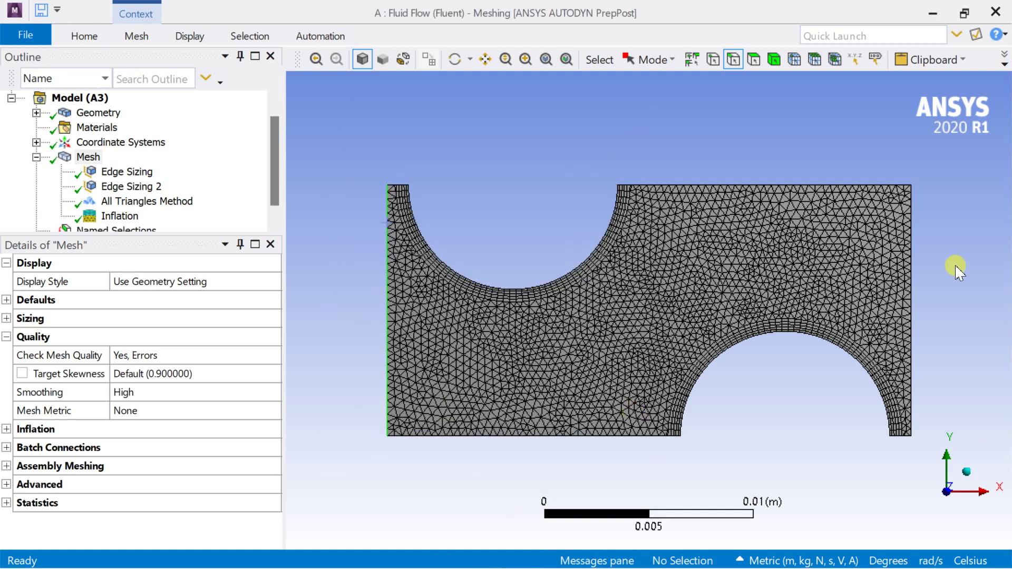
Create a named selection called periodic_right from the domain's right vertical edge.
{"action": "left_click", "coordinate": [905, 228]}
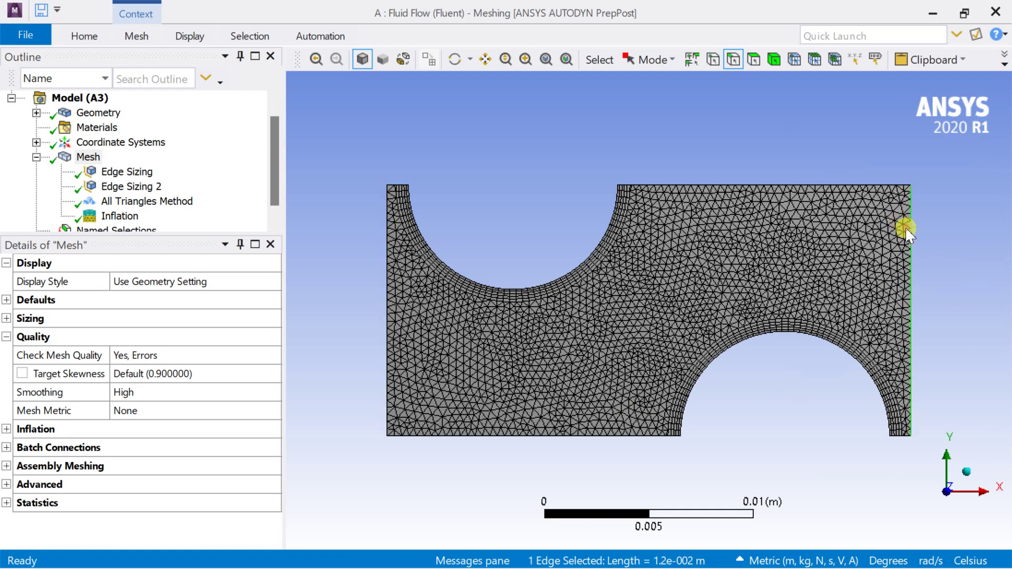
{"action": "right_click", "coordinate": [905, 227]}
{"action": "left_click", "coordinate": [850, 488]}
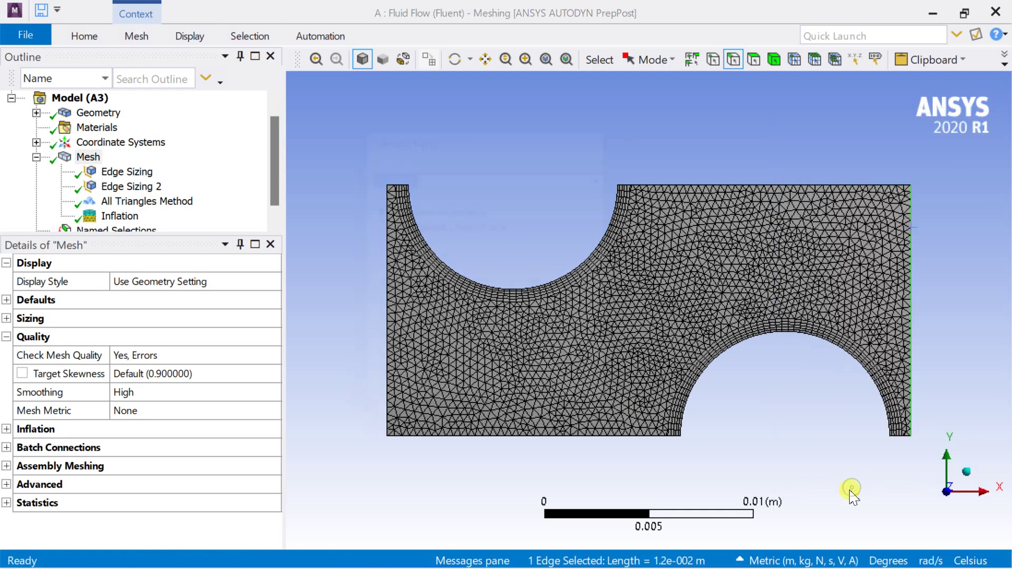
{"action": "type", "text": "per"}
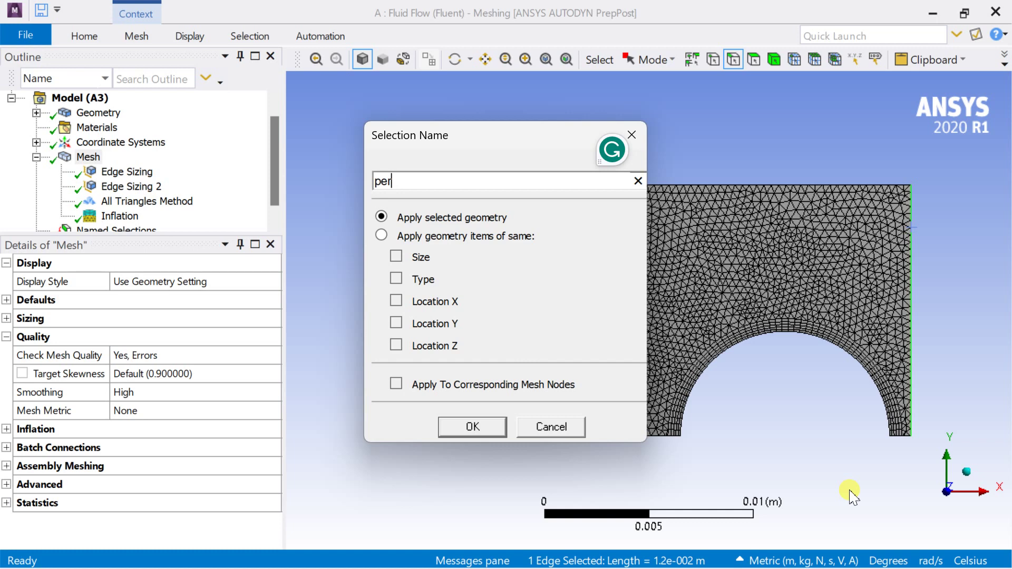
{"action": "type", "text": "iodic_right"}
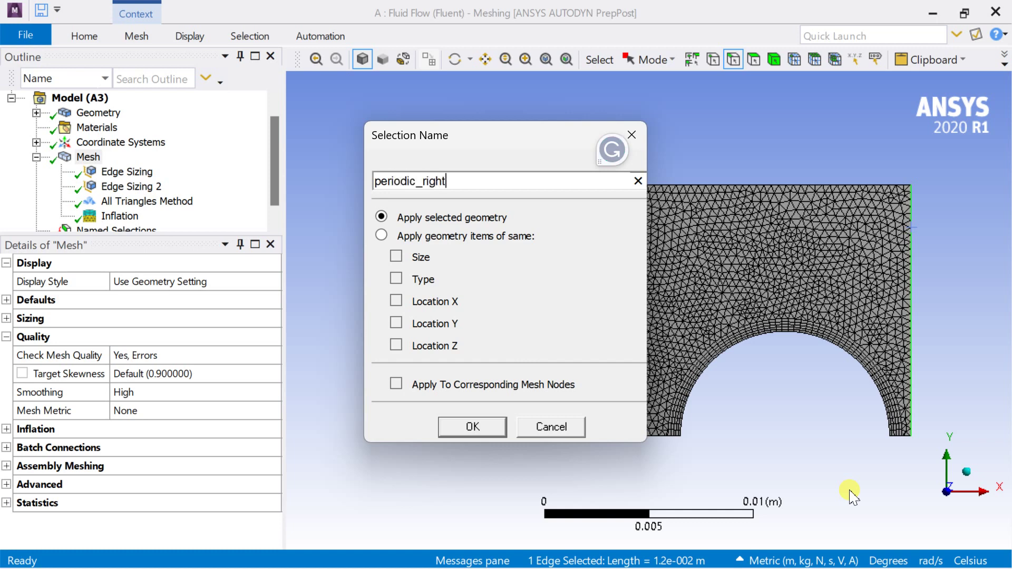
{"action": "key", "text": "Return"}
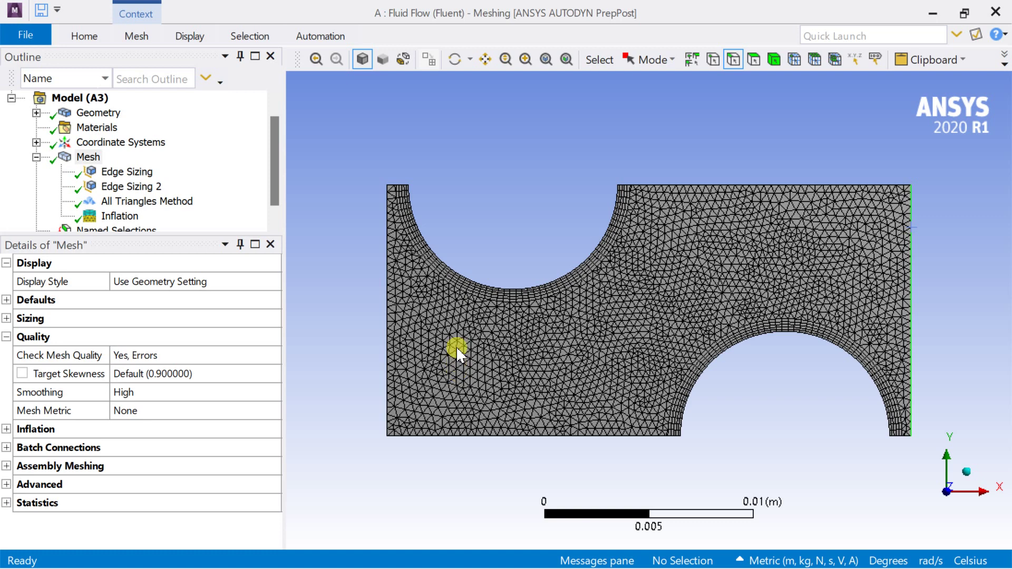
Group the four straight horizontal edges along the domain's top and bottom into a named selection called symmetry.
{"action": "left_click", "coordinate": [398, 185]}
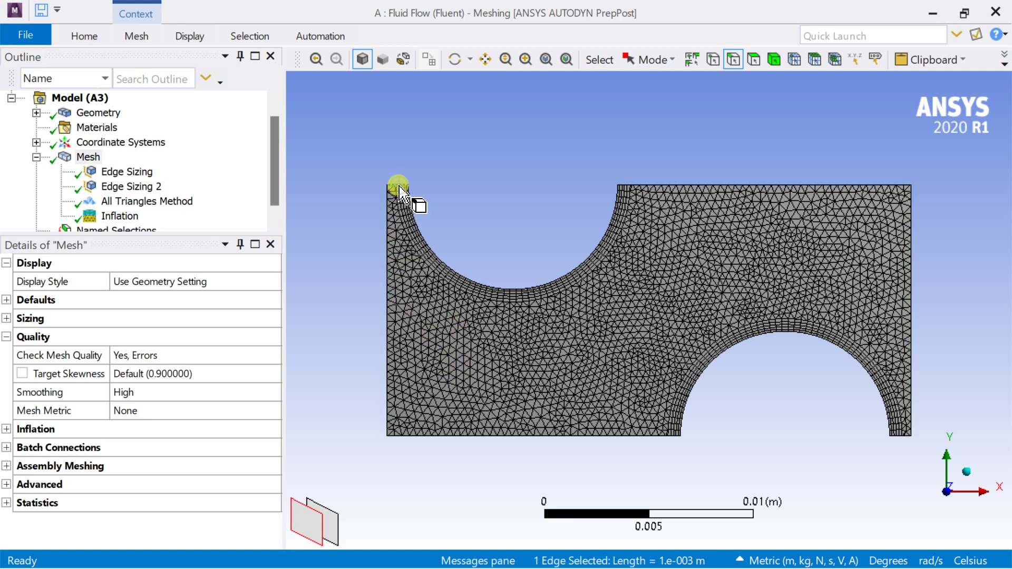
{"action": "left_click", "coordinate": [706, 187], "text": "ctrl"}
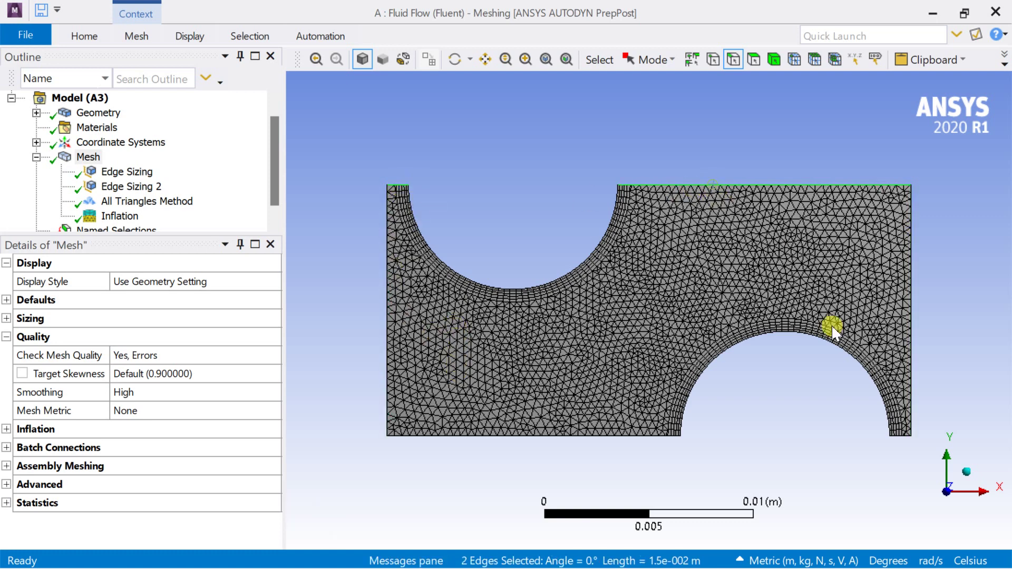
{"action": "left_click", "coordinate": [900, 436], "text": "ctrl"}
{"action": "left_click", "coordinate": [603, 434], "text": "ctrl"}
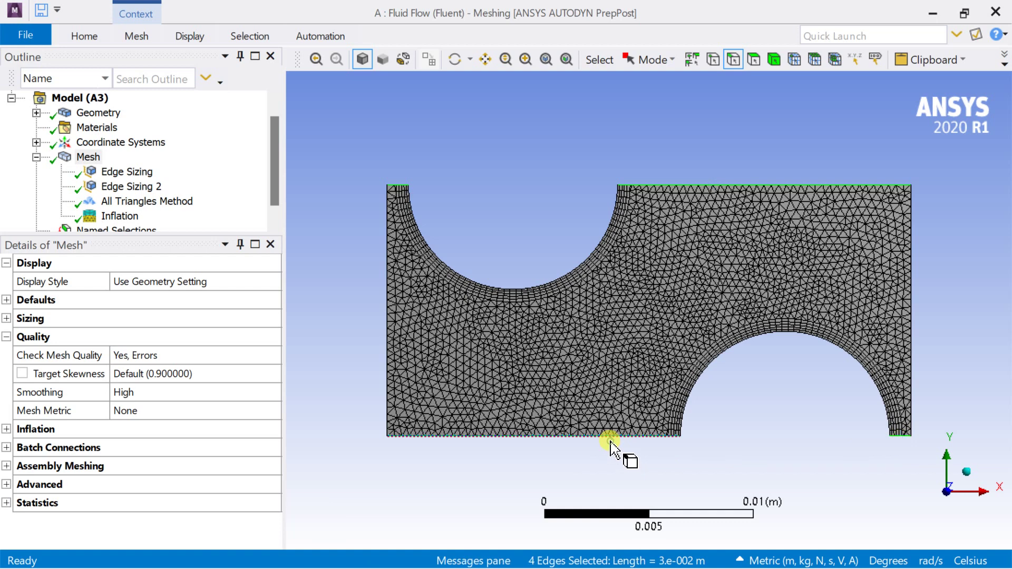
{"action": "right_click", "coordinate": [611, 443]}
{"action": "left_click", "coordinate": [680, 380]}
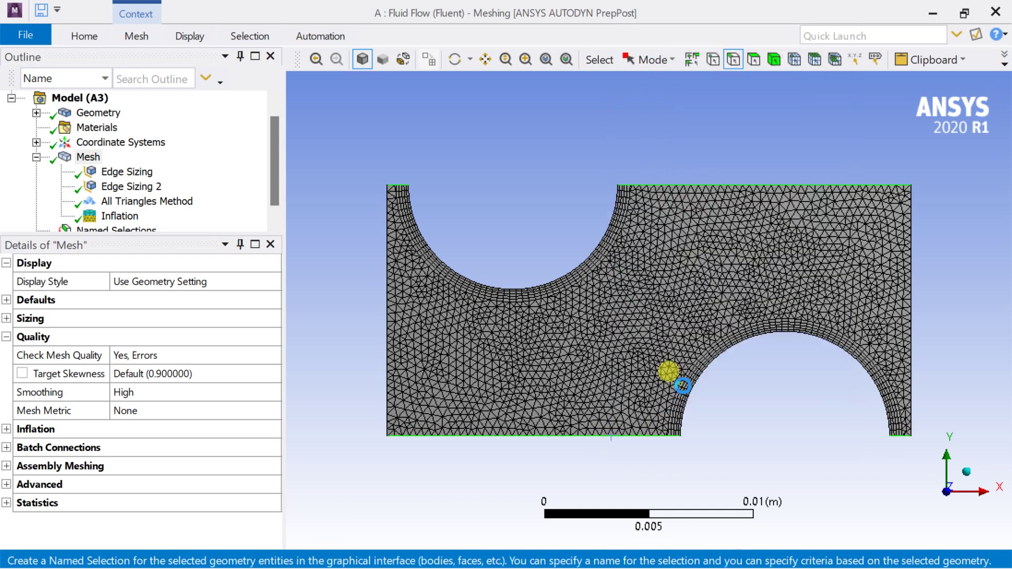
{"action": "type", "text": "symmetry"}
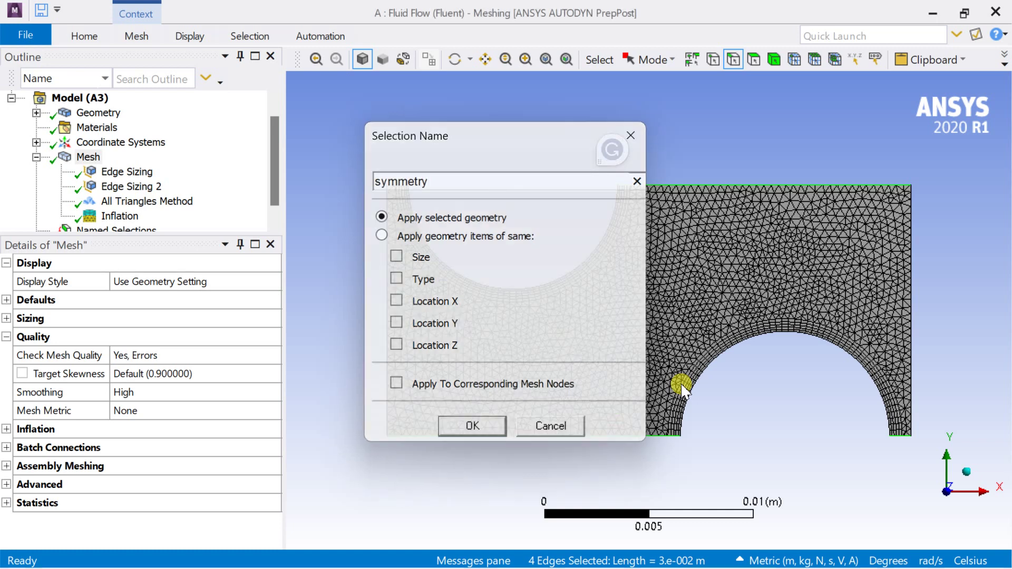
{"action": "key", "text": "Return"}
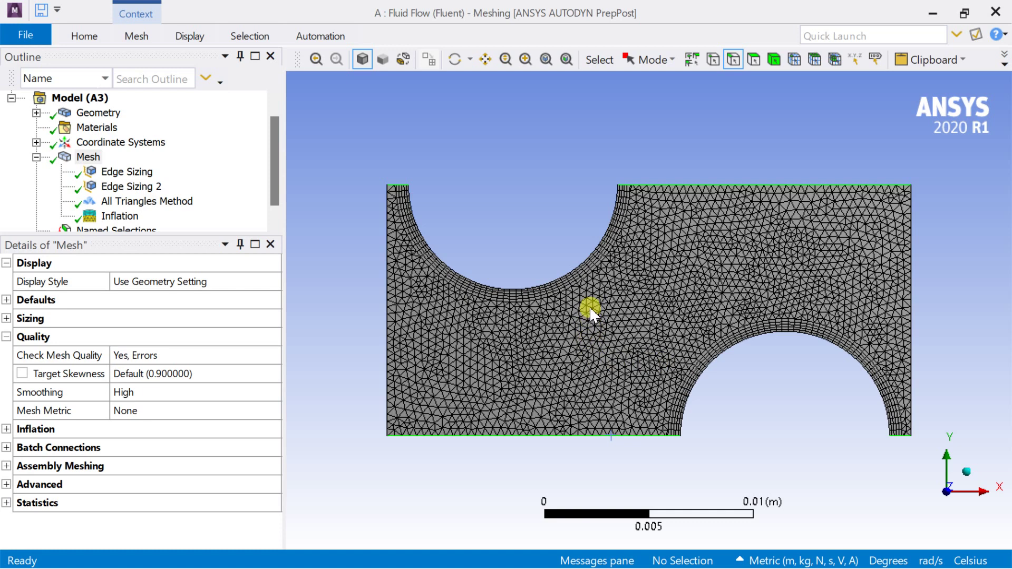
Create a named selection called wall_top_cylinder from the upper semicircular edge.
{"action": "left_click", "coordinate": [550, 287]}
{"action": "right_click", "coordinate": [550, 288]}
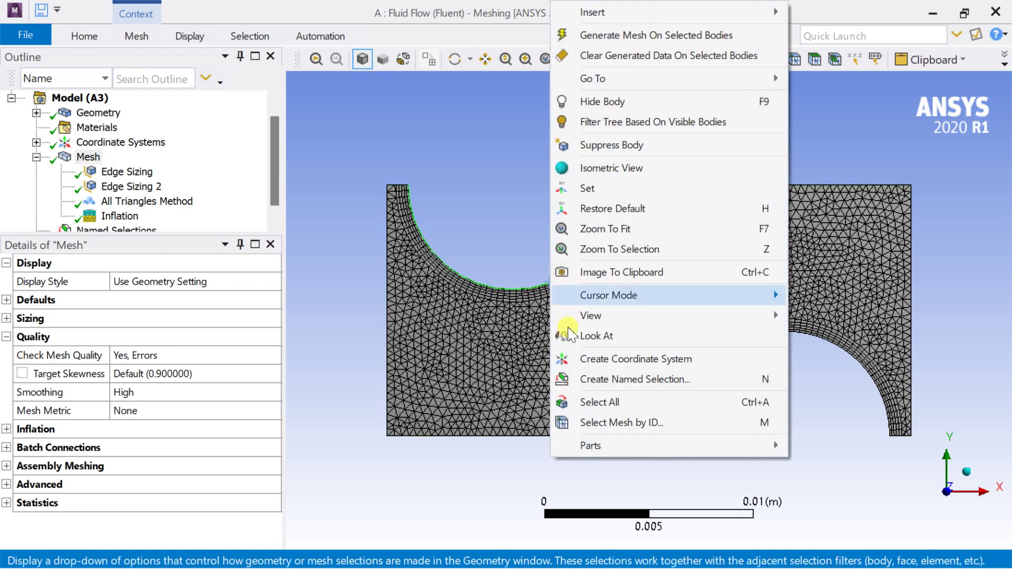
{"action": "left_click", "coordinate": [602, 382]}
{"action": "type", "text": "wa"}
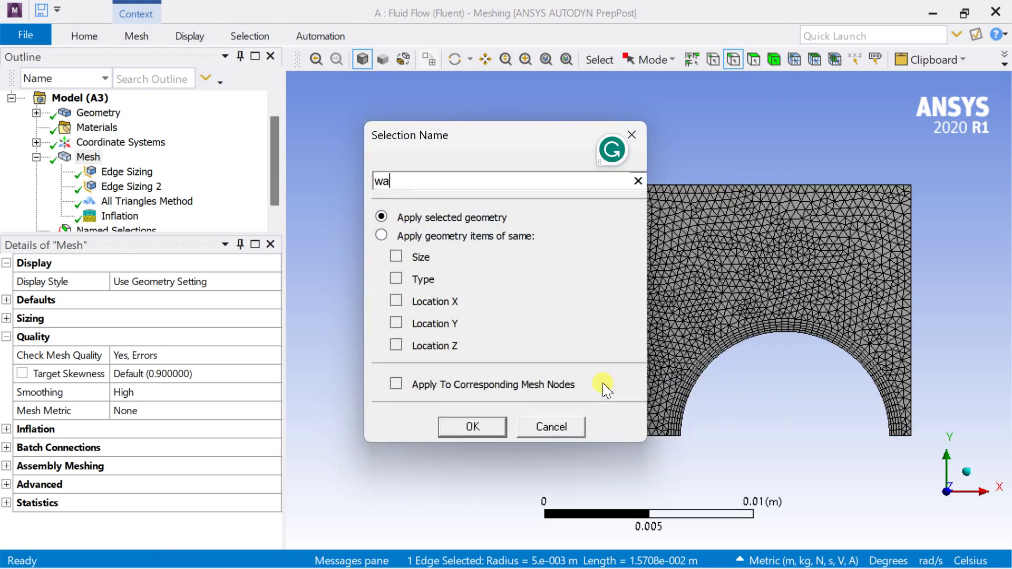
{"action": "type", "text": "ll_top_cylinder"}
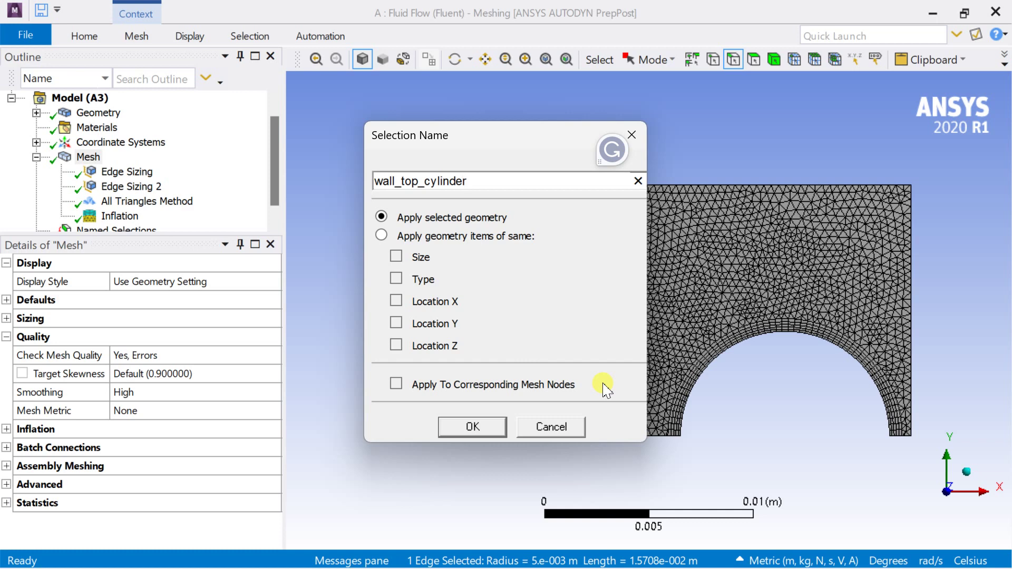
{"action": "key", "text": "Return"}
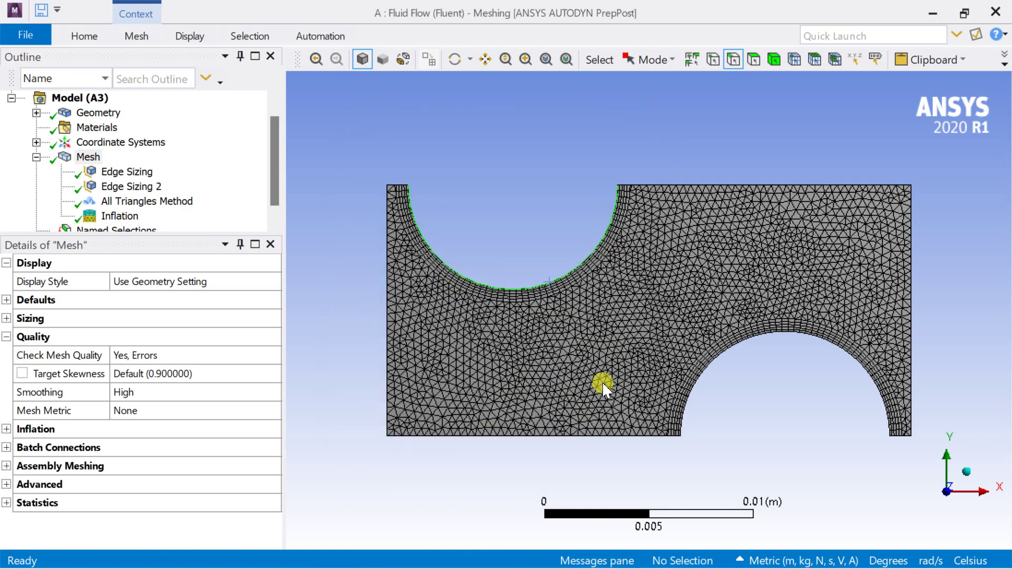
Create a named selection called wall_bottom_cylinder from the lower semicircular edge.
{"action": "left_click", "coordinate": [743, 347]}
{"action": "right_click", "coordinate": [744, 347]}
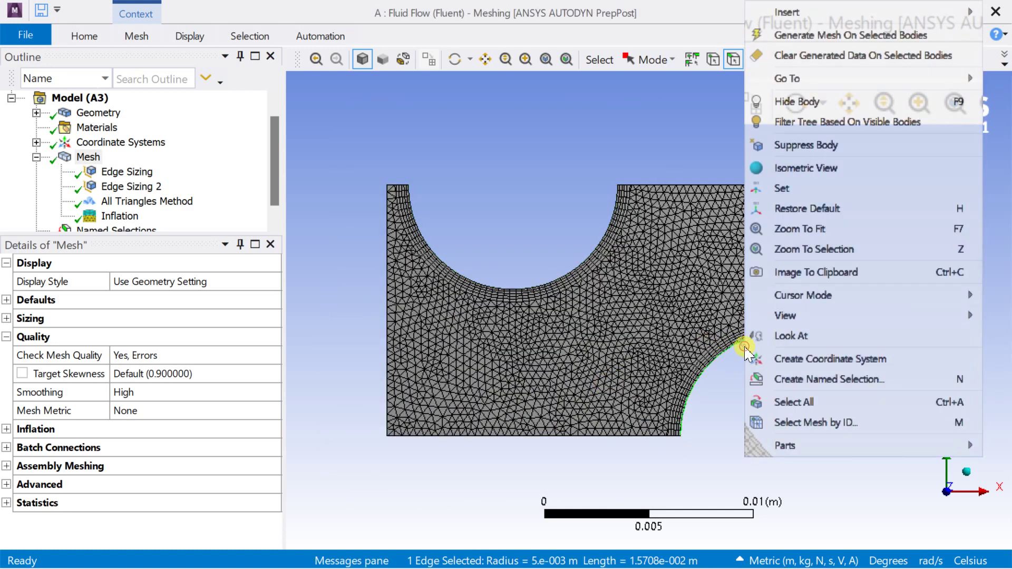
{"action": "left_click", "coordinate": [780, 379]}
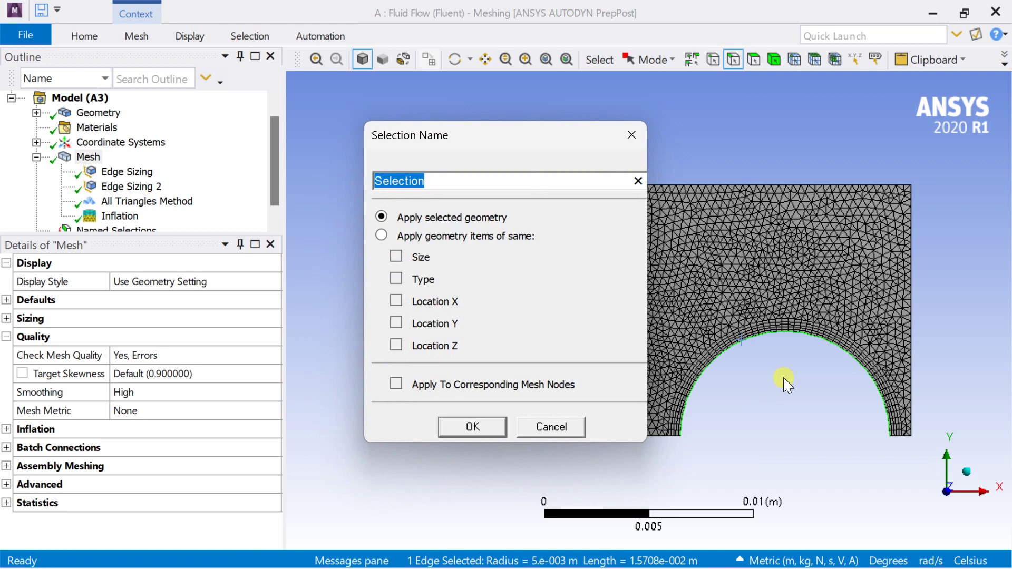
{"action": "type", "text": "wall_bottom_cylinder"}
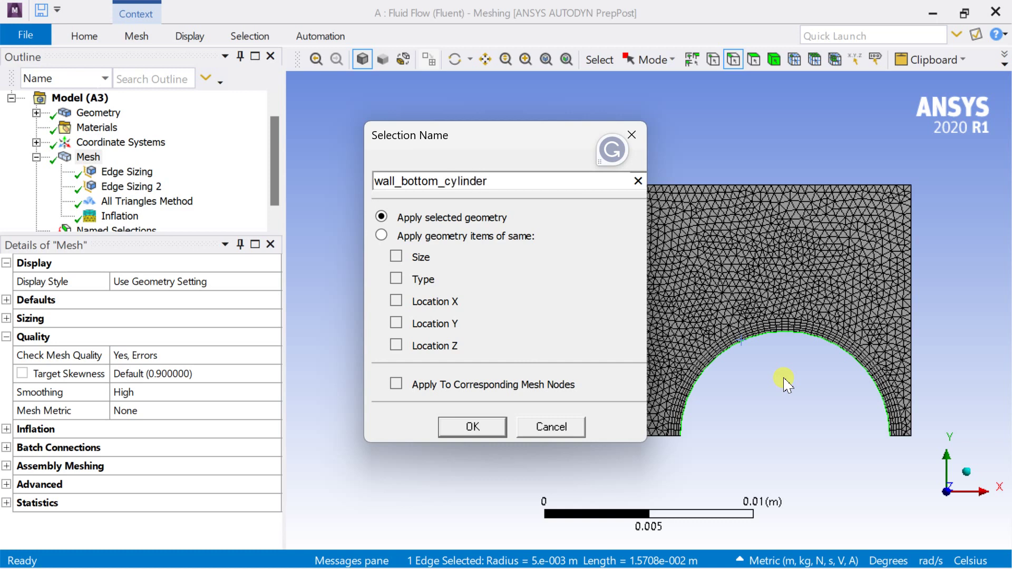
{"action": "key", "text": "Return"}
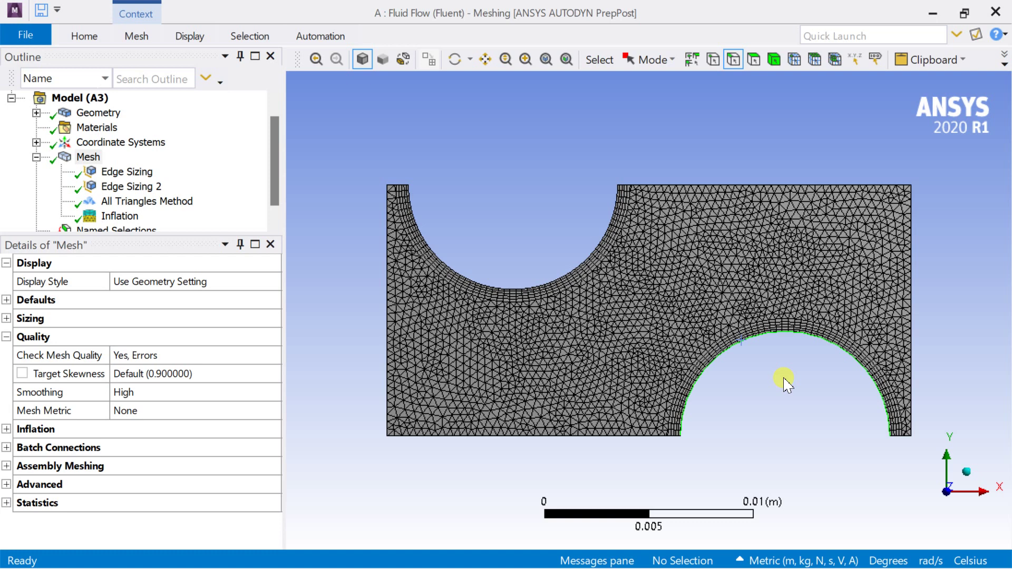
Hide the mesh and review which edges belong to each of the periodic, symmetry and wall named selections.
{"action": "scroll", "coordinate": [139, 174], "scroll_direction": "down", "scroll_amount": 1}
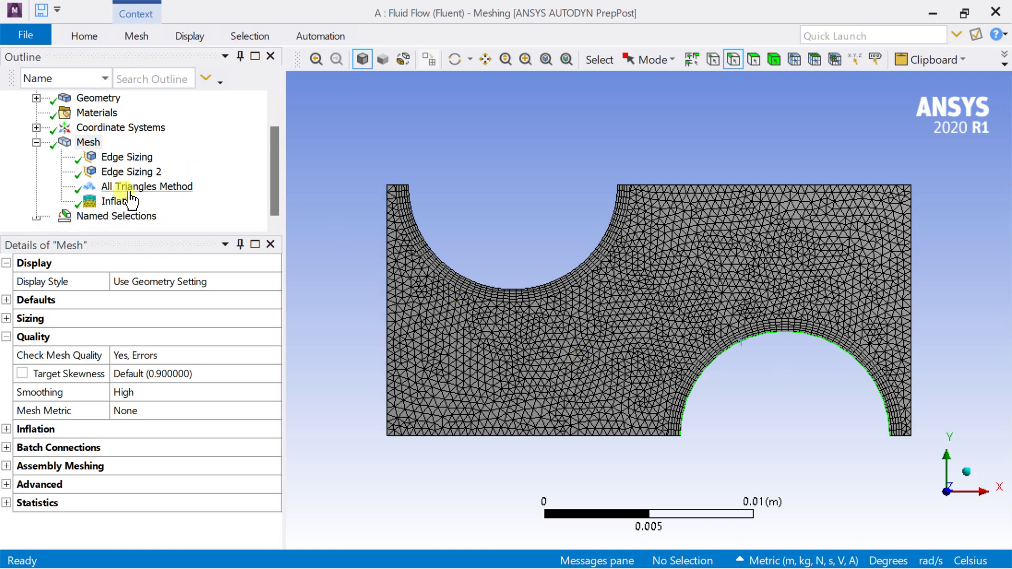
{"action": "left_click", "coordinate": [47, 217]}
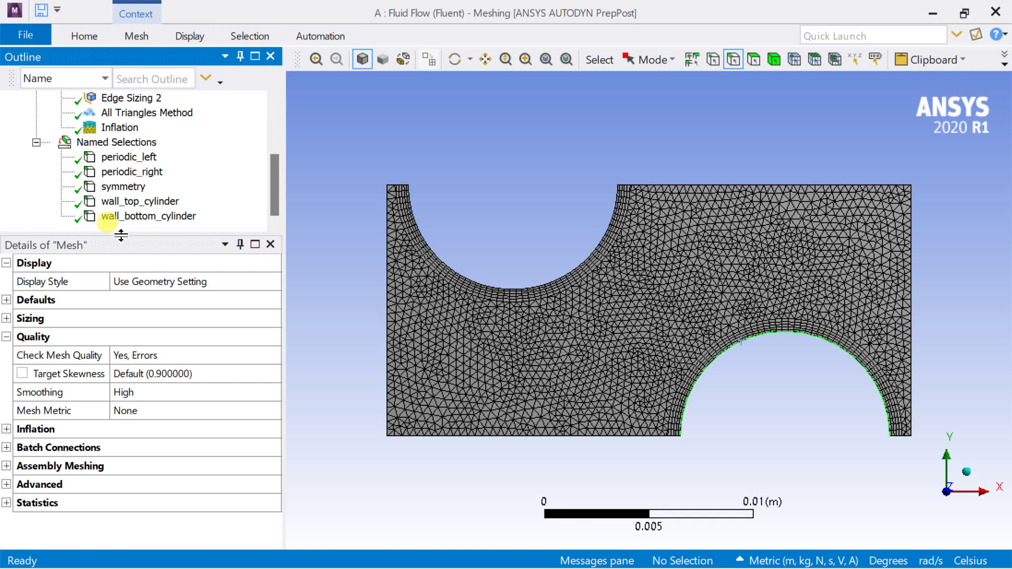
{"action": "left_click_drag", "start_coordinate": [123, 241], "coordinate": [122, 384]}
{"action": "left_click", "coordinate": [123, 290]}
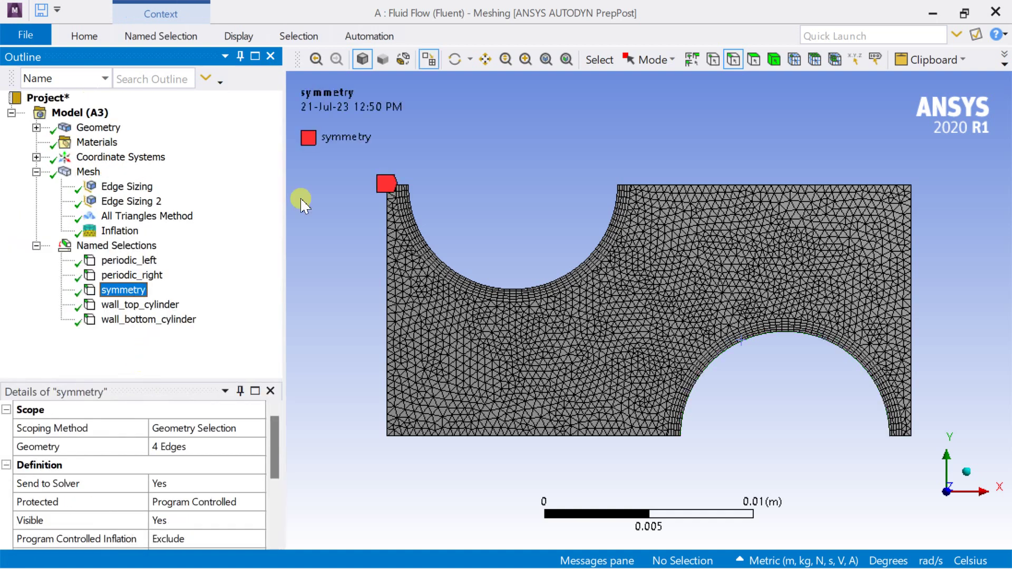
{"action": "left_click", "coordinate": [429, 59]}
{"action": "left_click", "coordinate": [445, 111]}
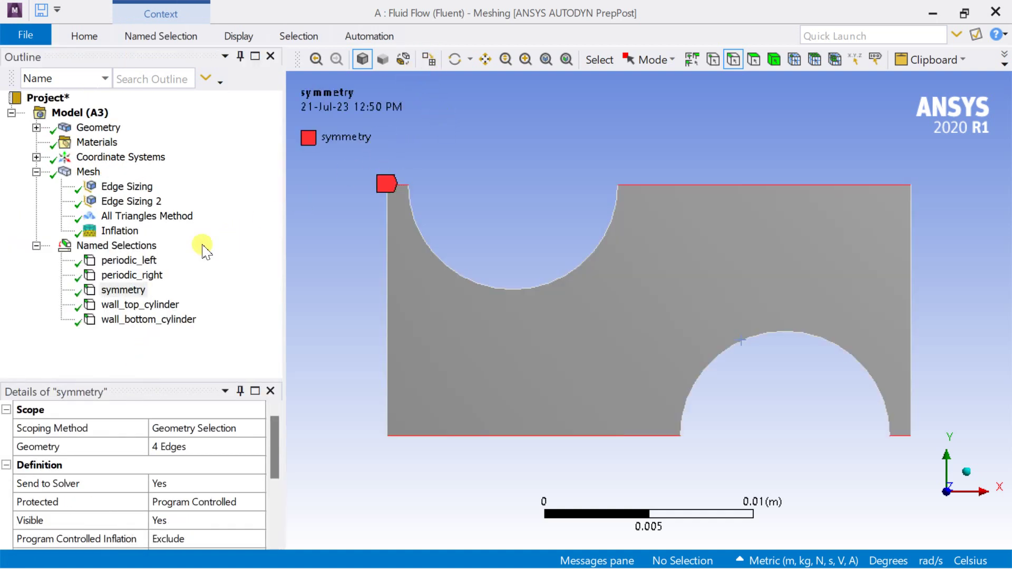
{"action": "left_click", "coordinate": [156, 306]}
{"action": "left_click", "coordinate": [158, 319]}
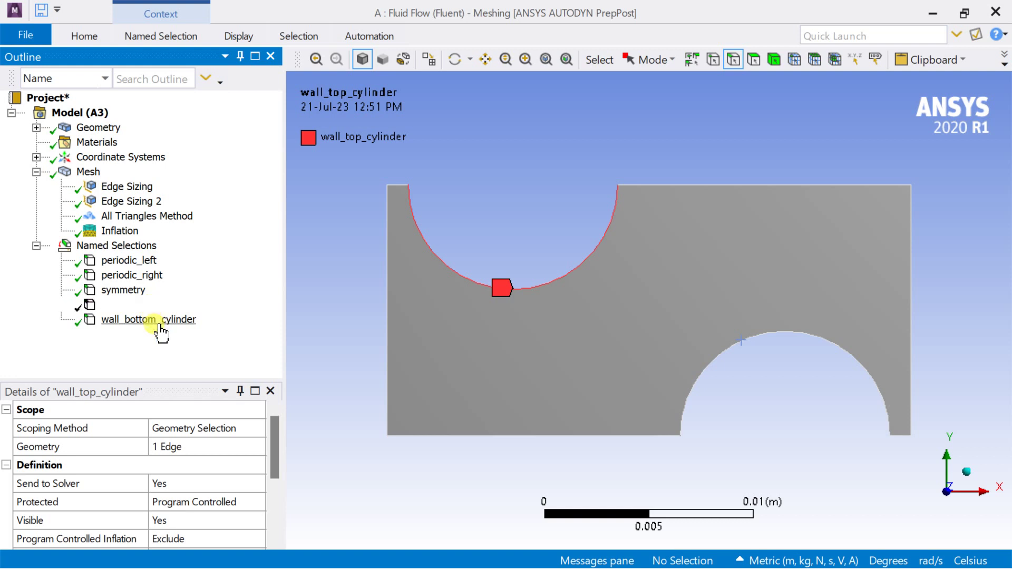
{"action": "left_click", "coordinate": [138, 261]}
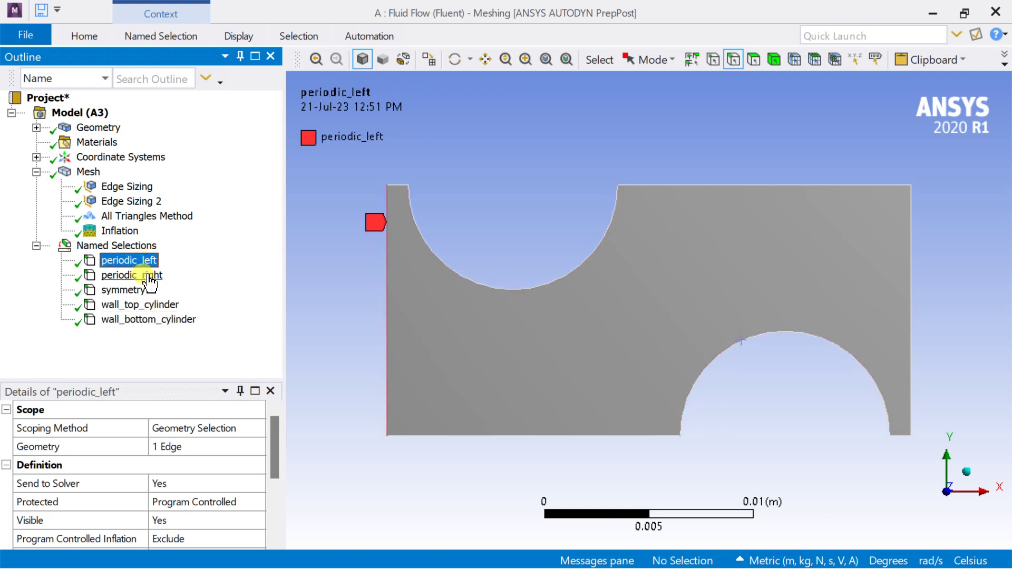
{"action": "left_click", "coordinate": [149, 276]}
{"action": "left_click", "coordinate": [142, 290]}
{"action": "left_click", "coordinate": [150, 306]}
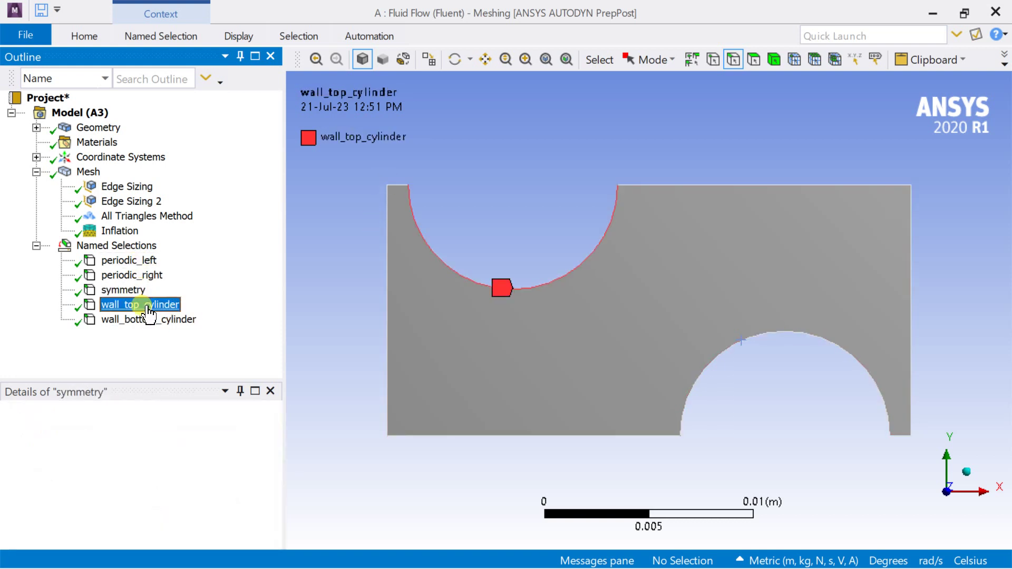
{"action": "left_click", "coordinate": [152, 320]}
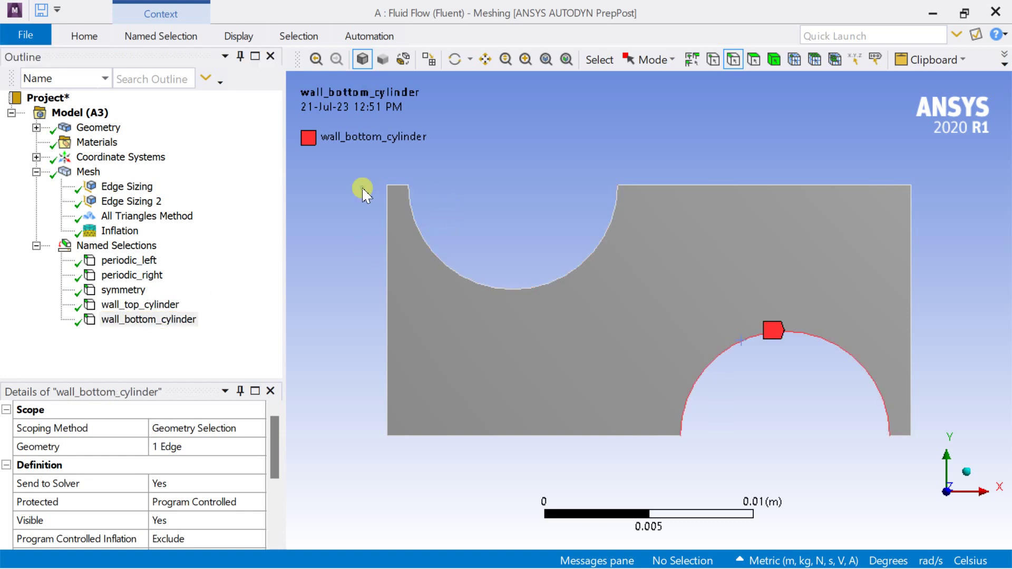
Update the mesh data with the new named selections and close the meshing application.
{"action": "left_click", "coordinate": [84, 172]}
{"action": "right_click", "coordinate": [84, 172]}
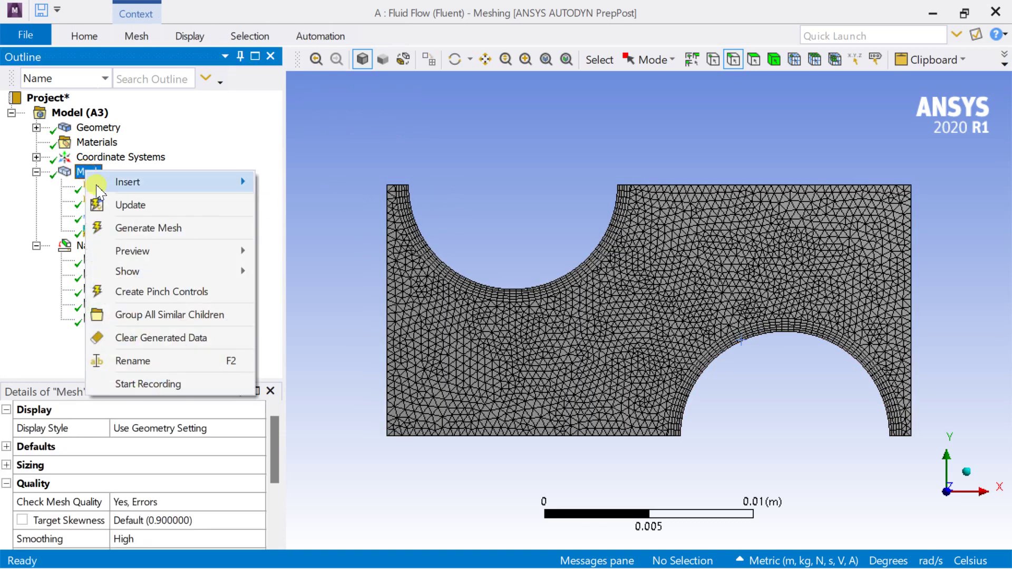
{"action": "left_click", "coordinate": [112, 206]}
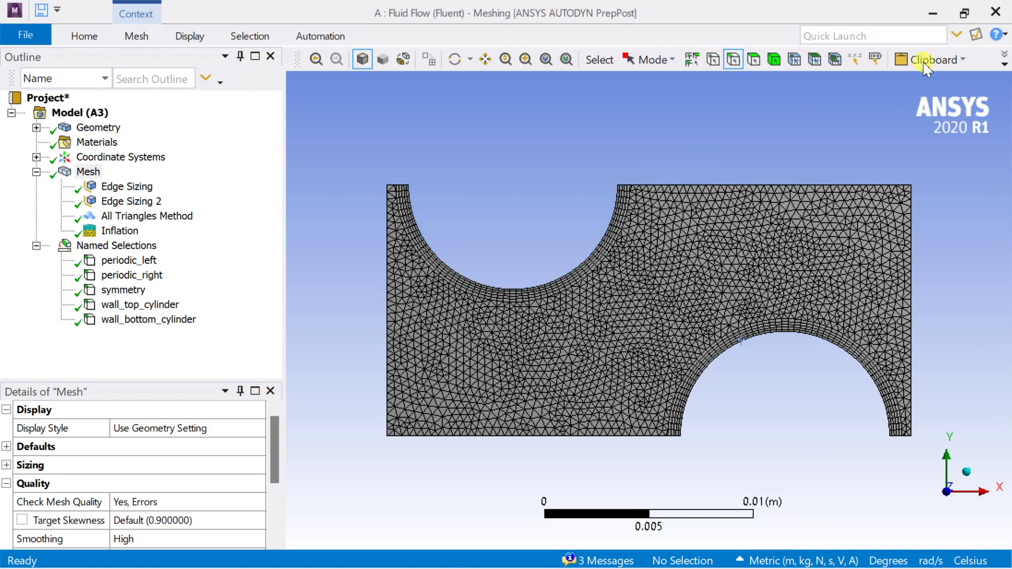
{"action": "left_click", "coordinate": [994, 14]}
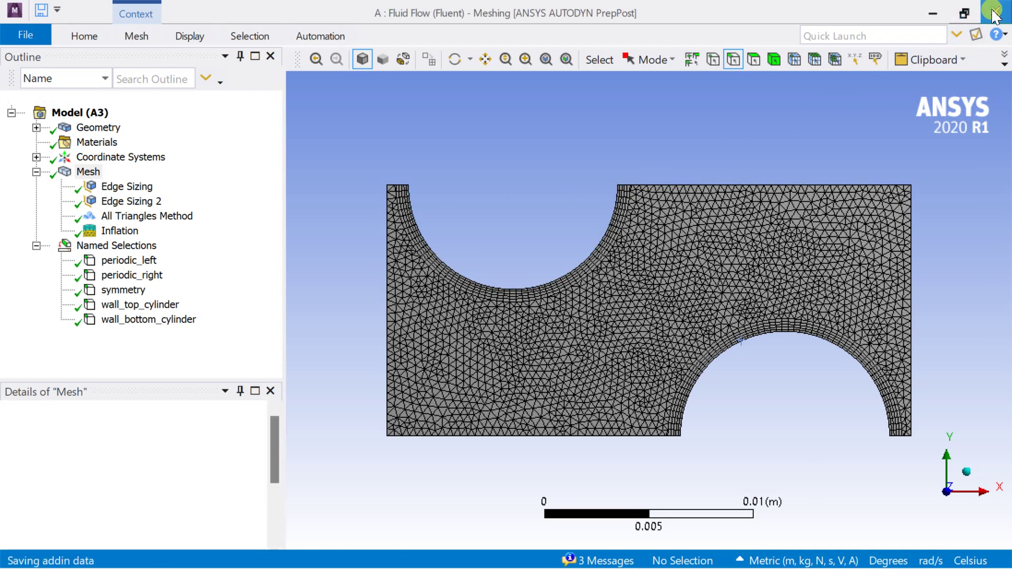
Open the Fluid Flow system's Setup in Fluent with double precision enabled.
{"action": "left_click", "coordinate": [383, 235]}
{"action": "right_click", "coordinate": [385, 236]}
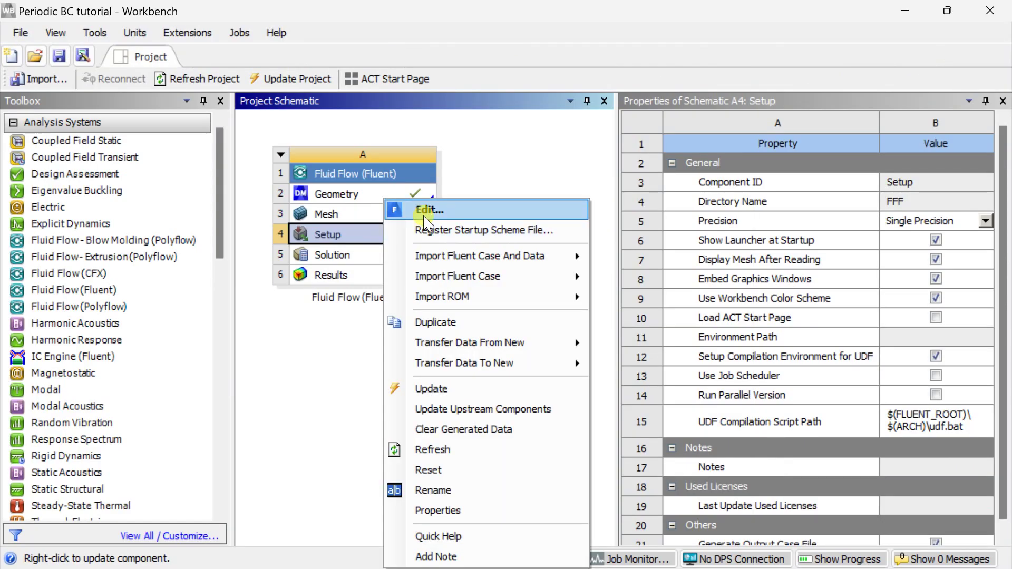
{"action": "left_click", "coordinate": [427, 214]}
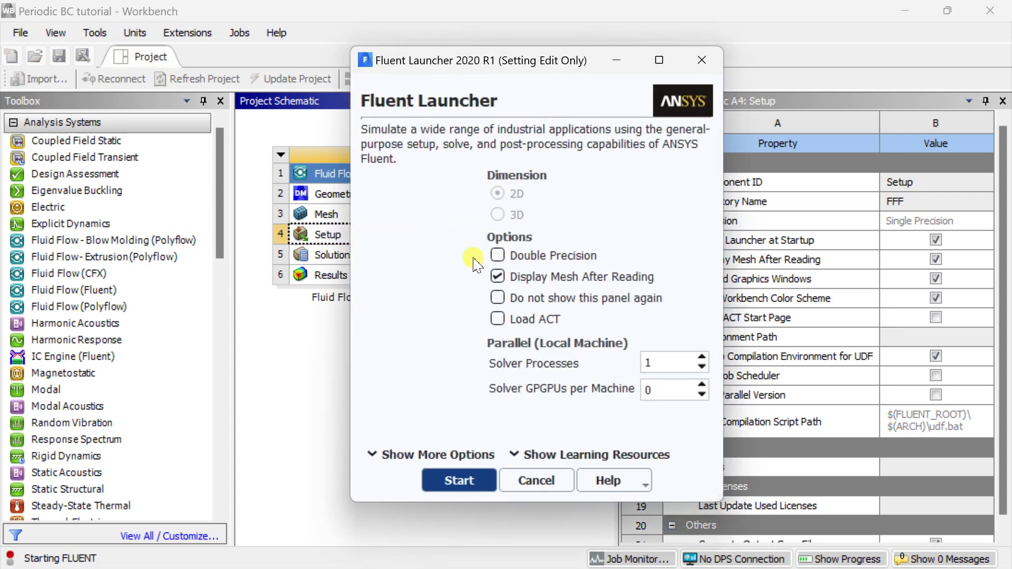
{"action": "left_click", "coordinate": [497, 255]}
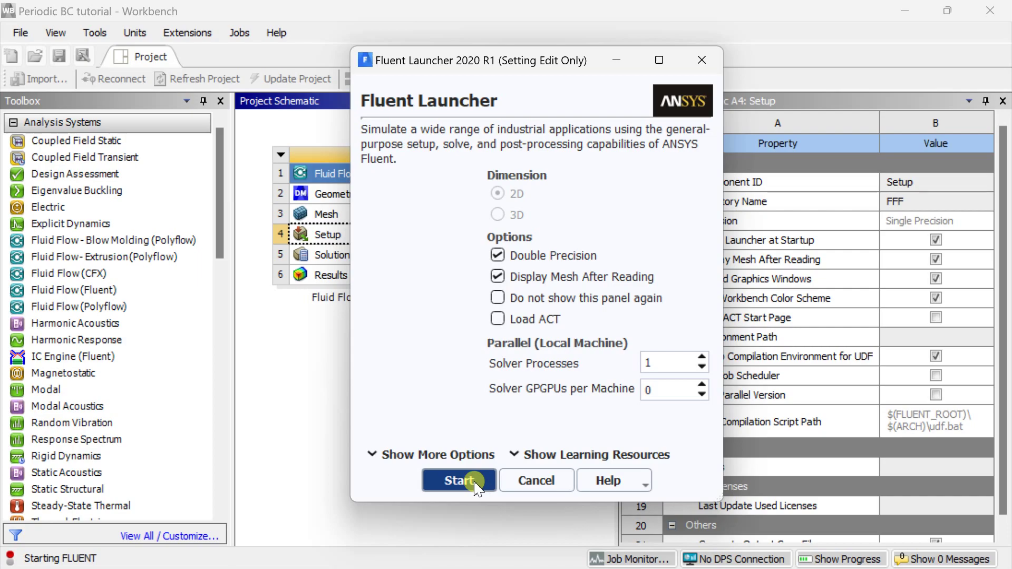
{"action": "left_click", "coordinate": [458, 480]}
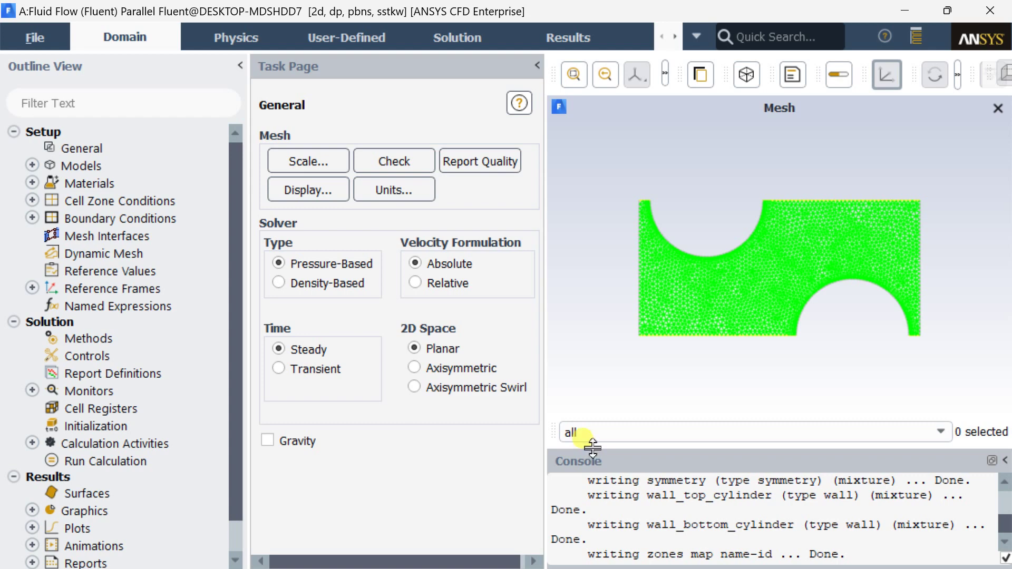
Enlarge the console and look up the zone IDs of the periodic_left and periodic_right boundaries.
{"action": "left_click_drag", "start_coordinate": [590, 451], "coordinate": [608, 358]}
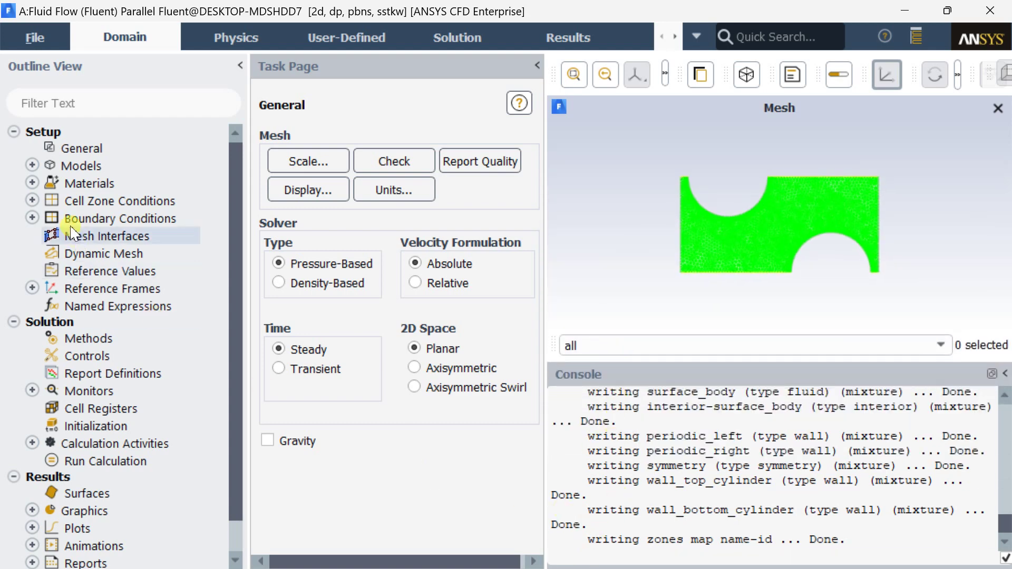
{"action": "left_click", "coordinate": [33, 217]}
{"action": "double_click", "coordinate": [100, 222]}
{"action": "left_click", "coordinate": [320, 194]}
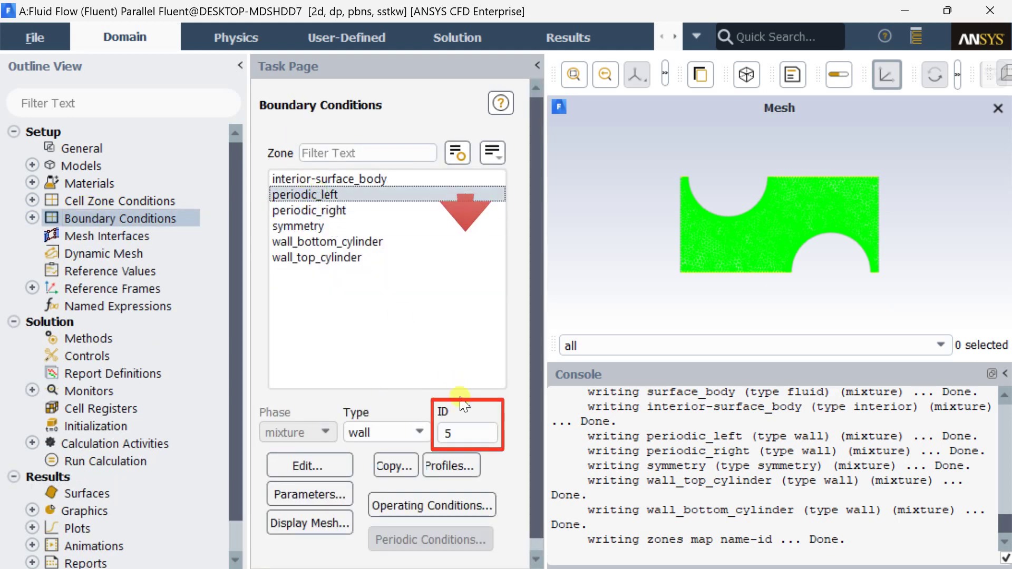
{"action": "double_click", "coordinate": [449, 433]}
{"action": "left_click", "coordinate": [337, 210]}
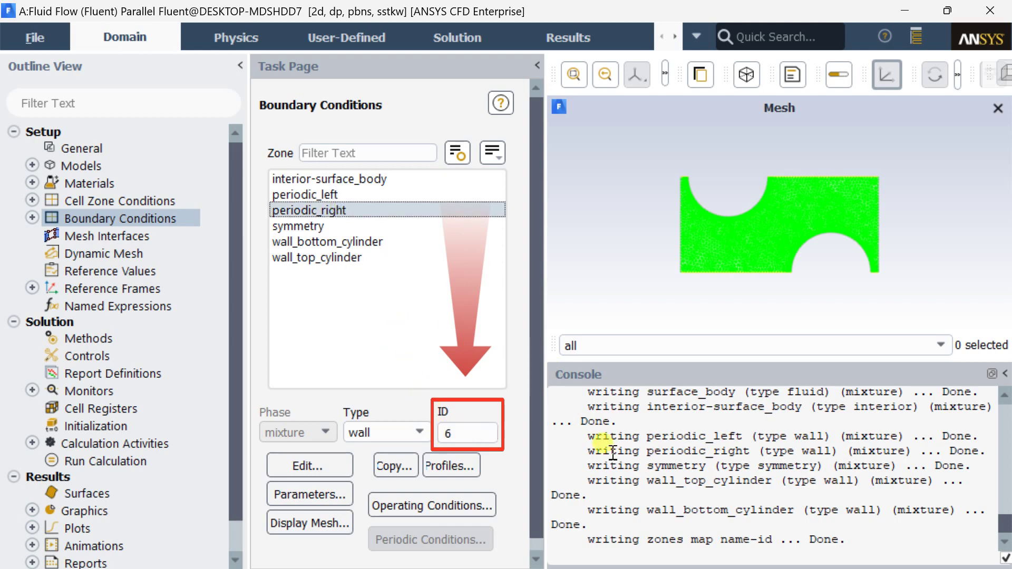
Run the console command mesh/modify-zones/make-periodic.
{"action": "left_click", "coordinate": [608, 553]}
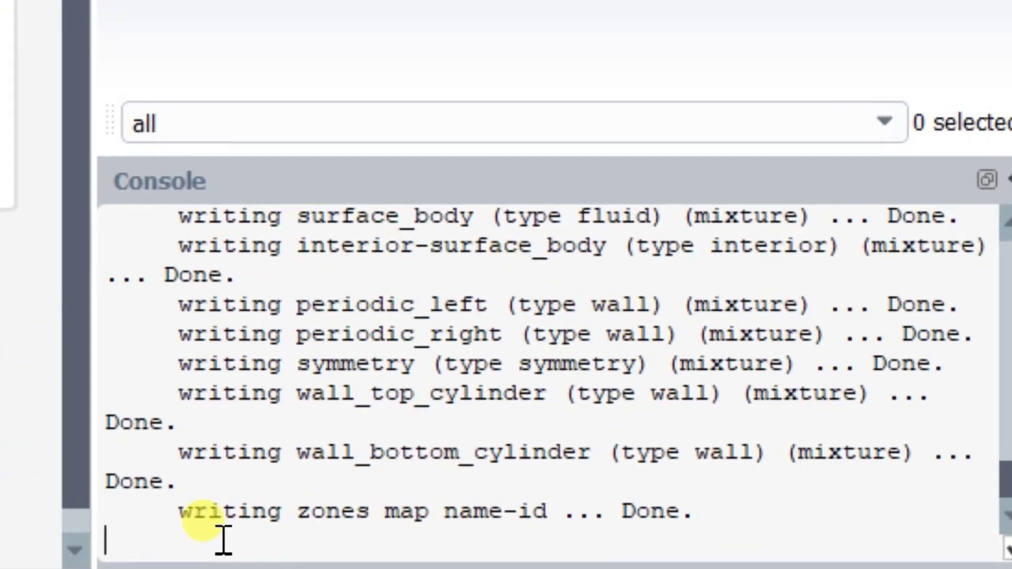
{"action": "type", "text": "mesh"}
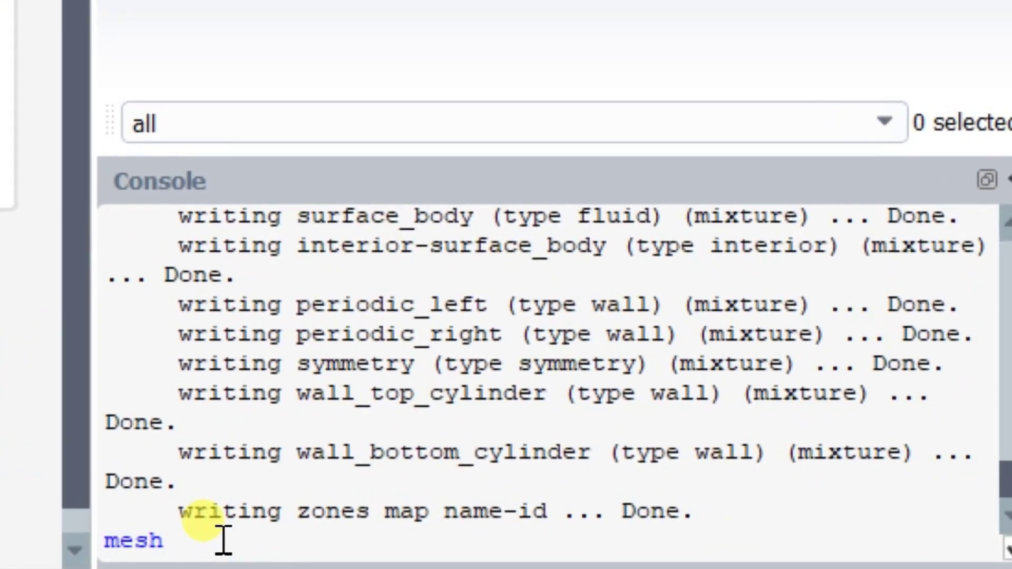
{"action": "type", "text": "/modify"}
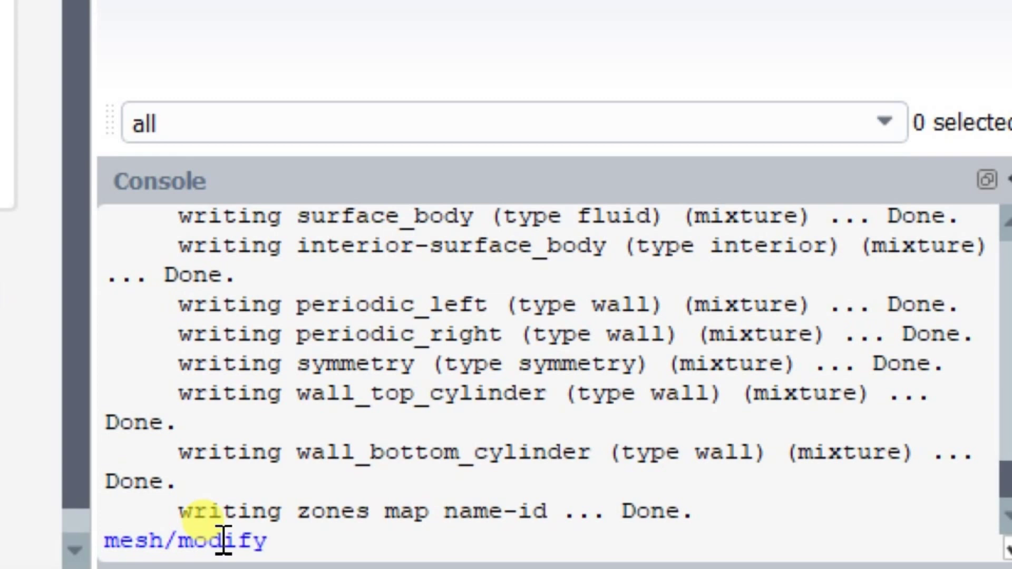
{"action": "type", "text": "-zones/"}
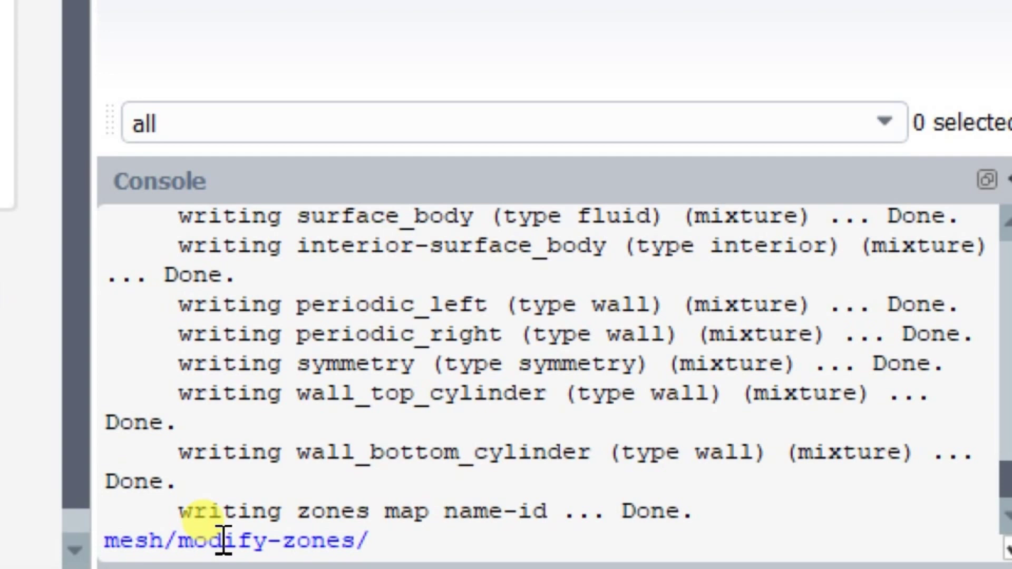
{"action": "type", "text": "make"}
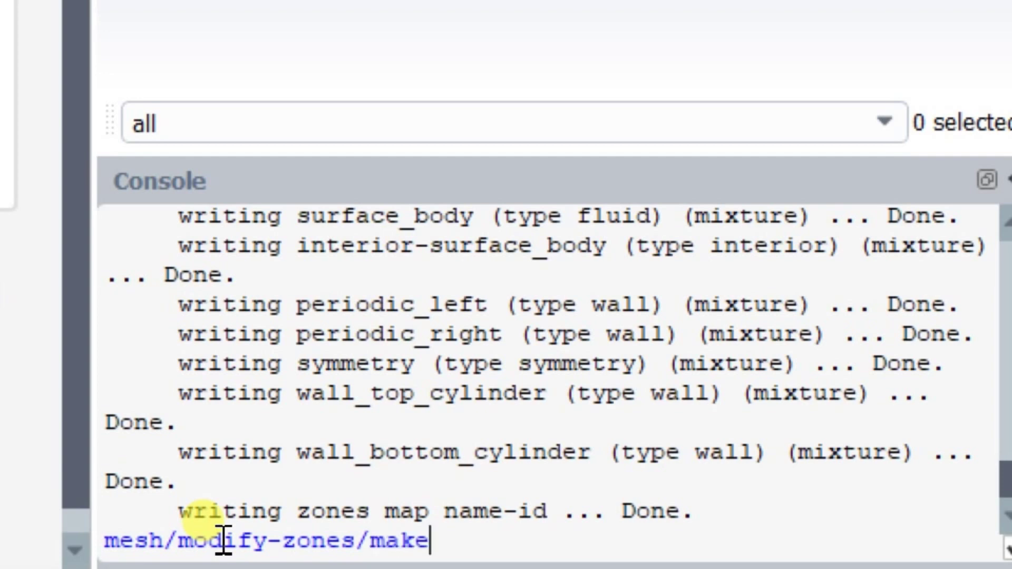
{"action": "type", "text": "-periodic"}
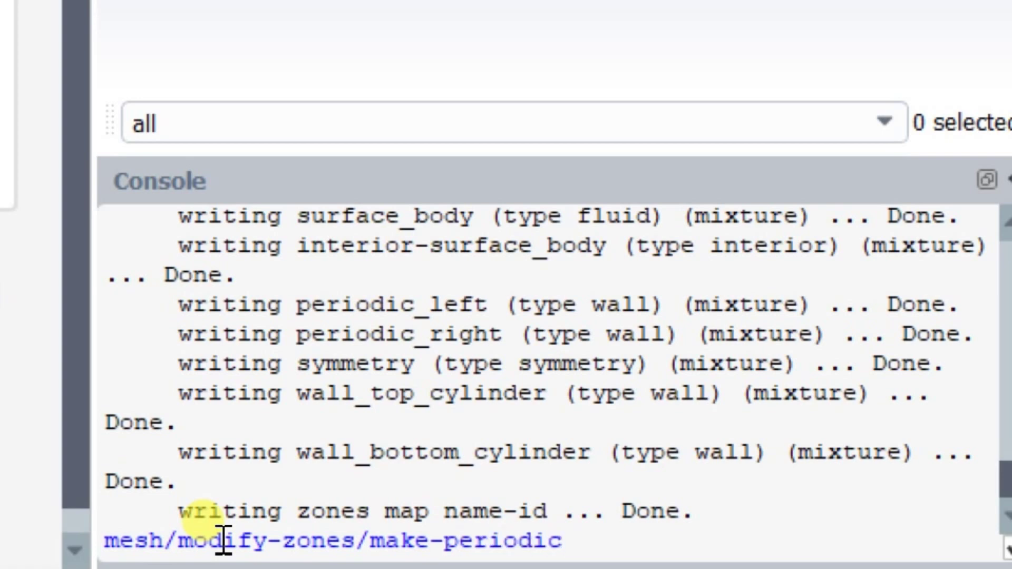
{"action": "key", "text": "Return"}
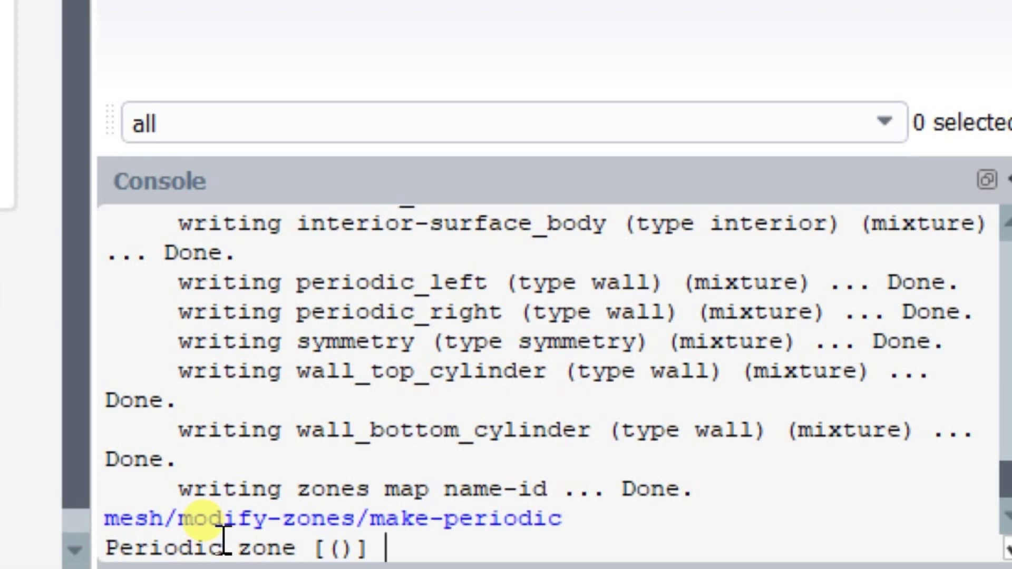
Create a translationally periodic pair with periodic zone 5 and shadow zone 6, accepting the automatically detected translation vector.
{"action": "type", "text": "5"}
{"action": "key", "text": "Return"}
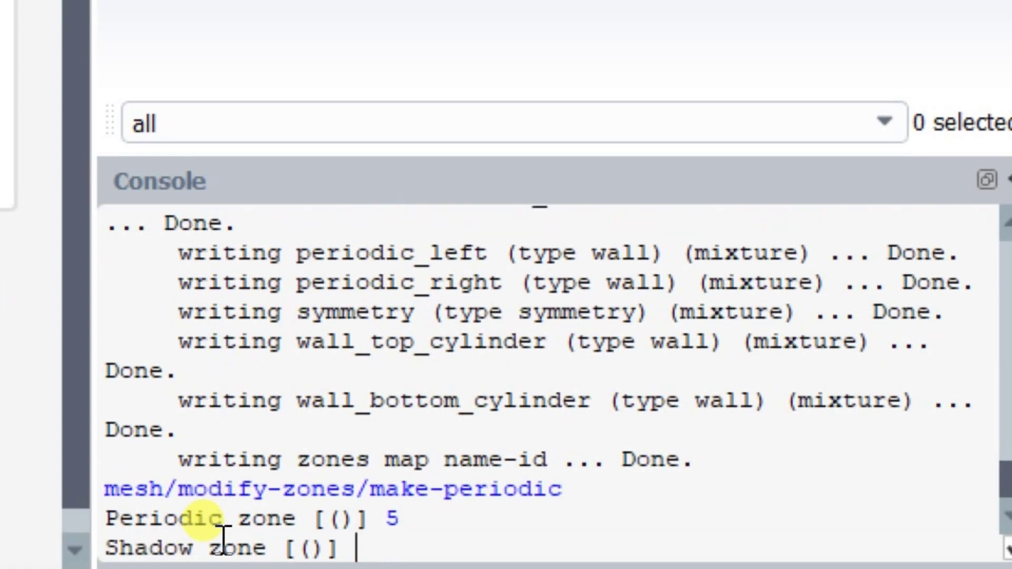
{"action": "type", "text": "6"}
{"action": "key", "text": "Return"}
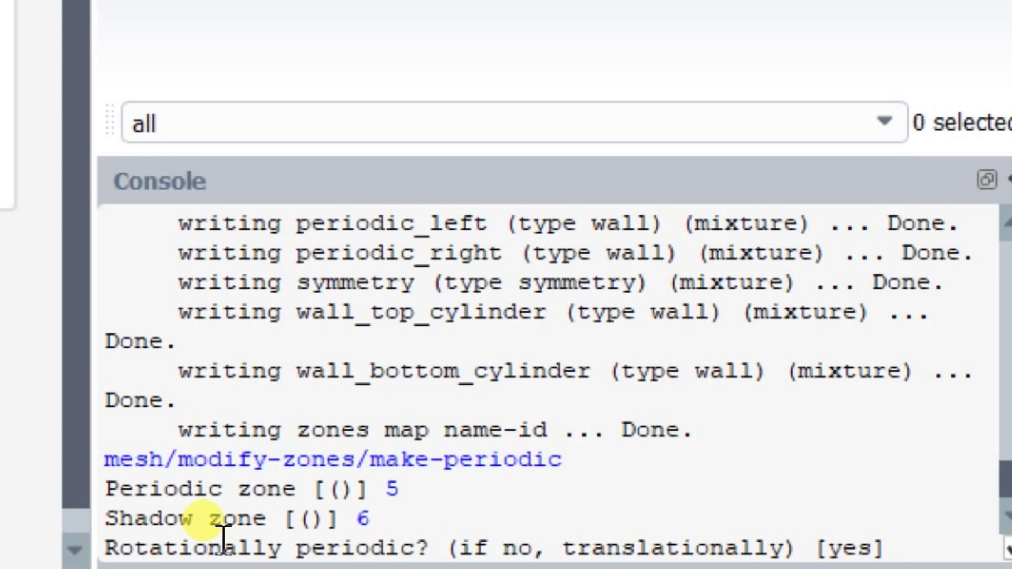
{"action": "type", "text": "no"}
{"action": "key", "text": "Return"}
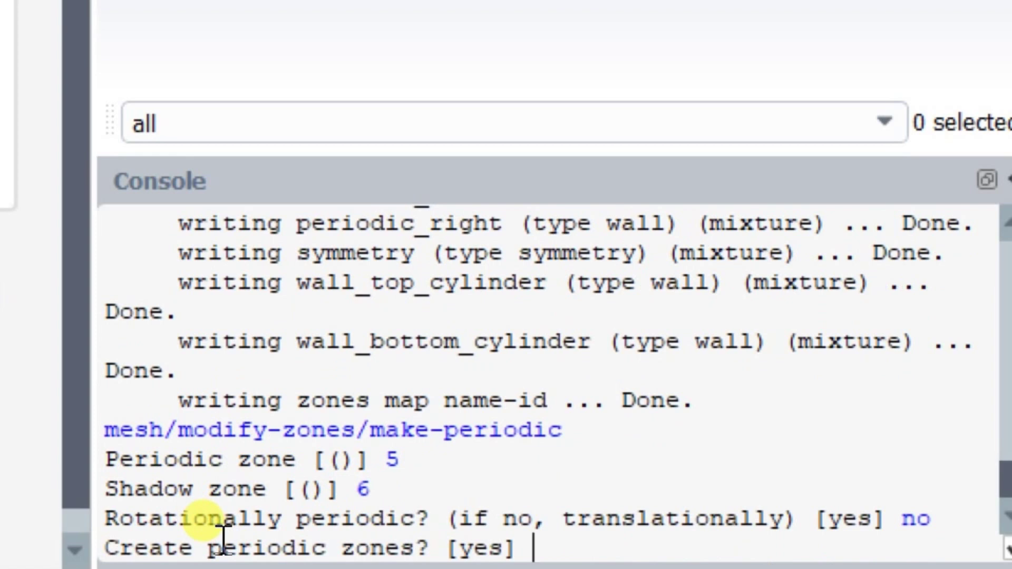
{"action": "key", "text": "Return"}
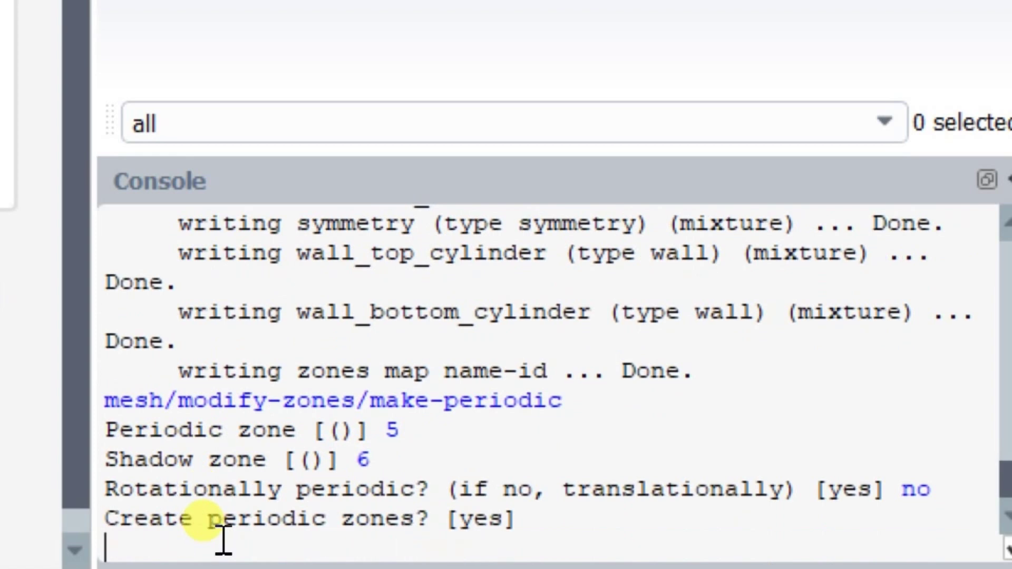
{"action": "key", "text": "Return"}
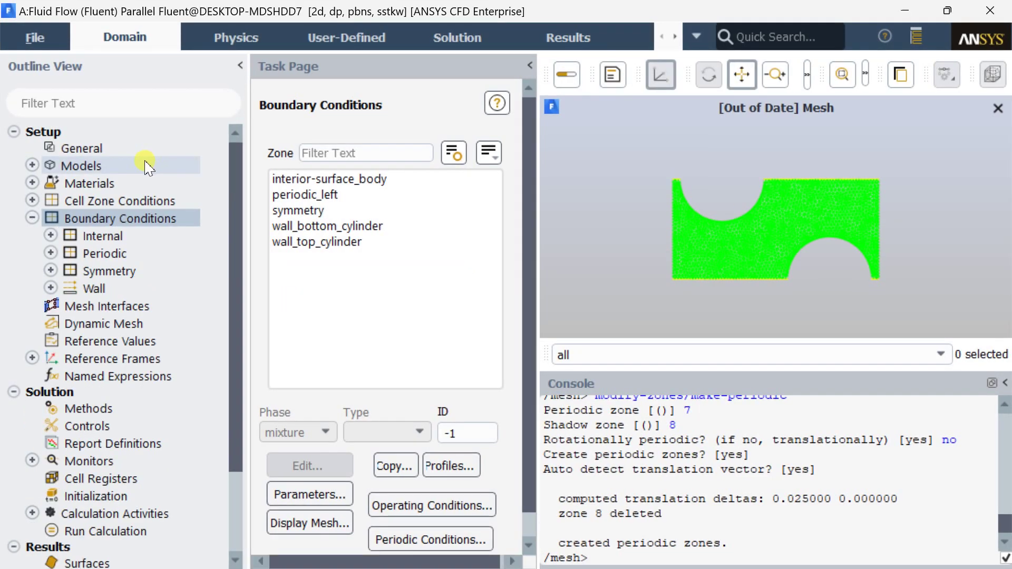
Enable the energy equation in the physics models.
{"action": "double_click", "coordinate": [145, 163]}
{"action": "double_click", "coordinate": [327, 181]}
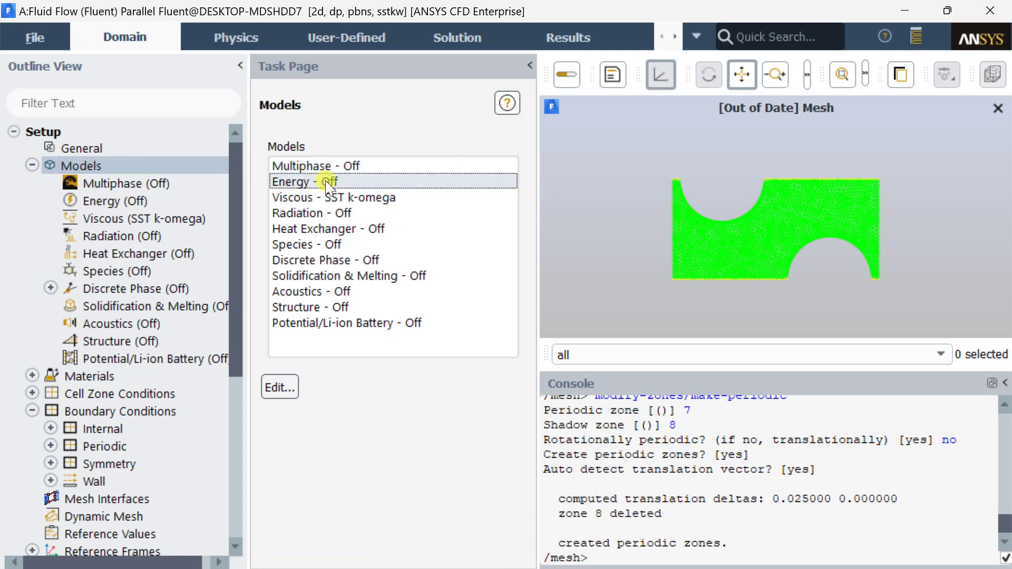
{"action": "left_click", "coordinate": [276, 304]}
{"action": "left_click", "coordinate": [280, 362]}
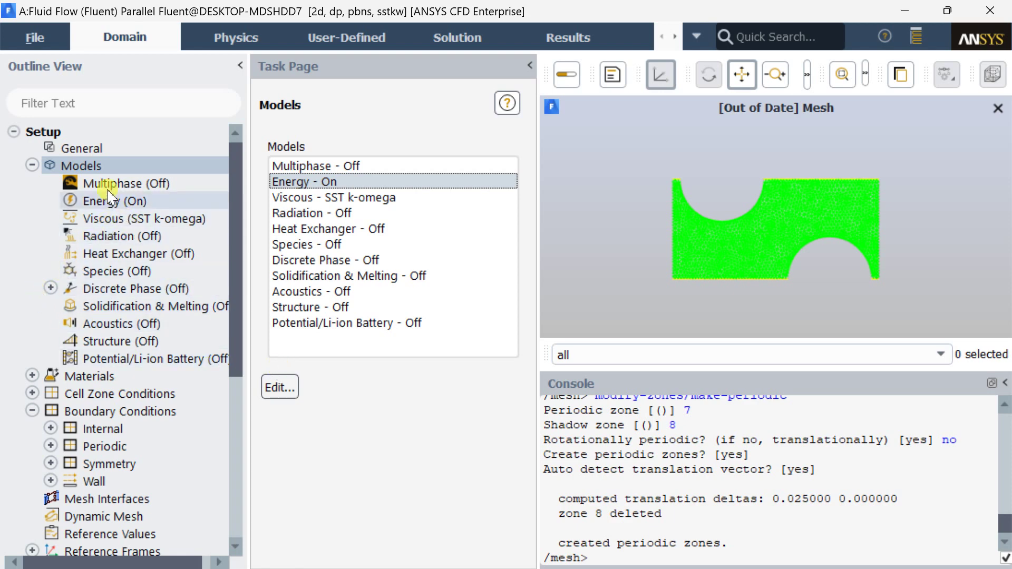
Set the viscous model to Laminar.
{"action": "left_click", "coordinate": [115, 219]}
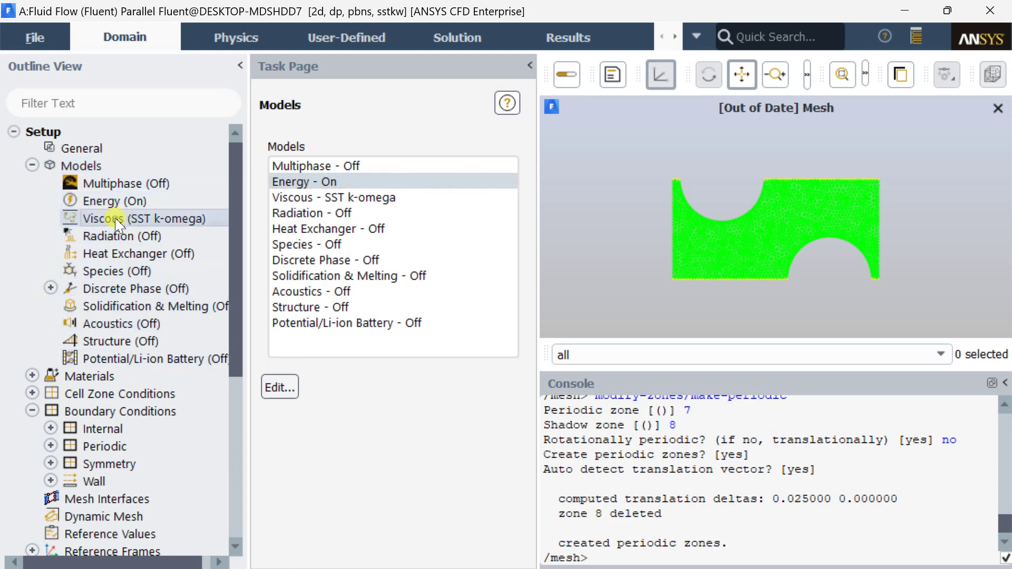
{"action": "double_click", "coordinate": [115, 220]}
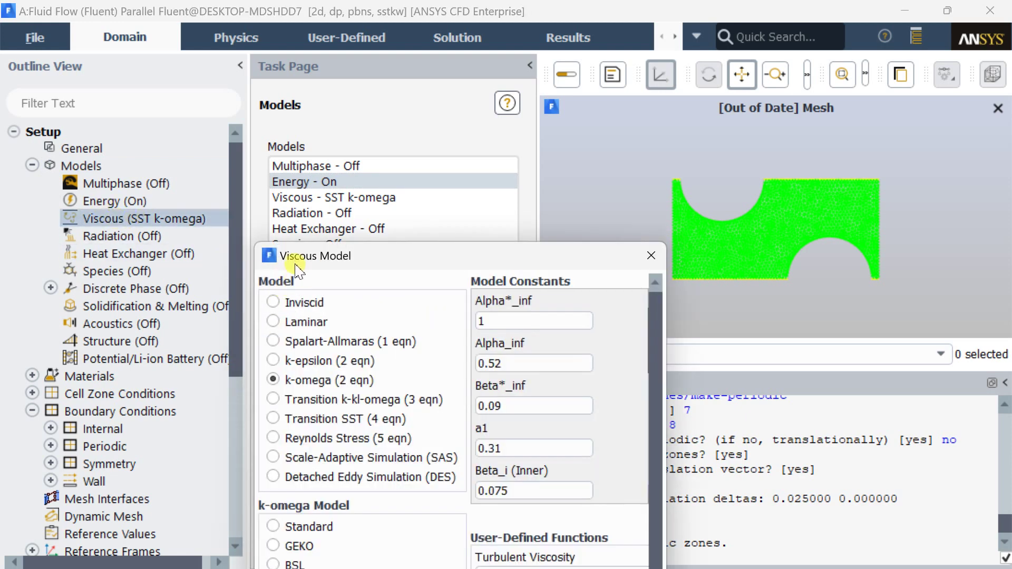
{"action": "left_click_drag", "start_coordinate": [256, 193], "coordinate": [277, 79]}
{"action": "left_click", "coordinate": [258, 104]}
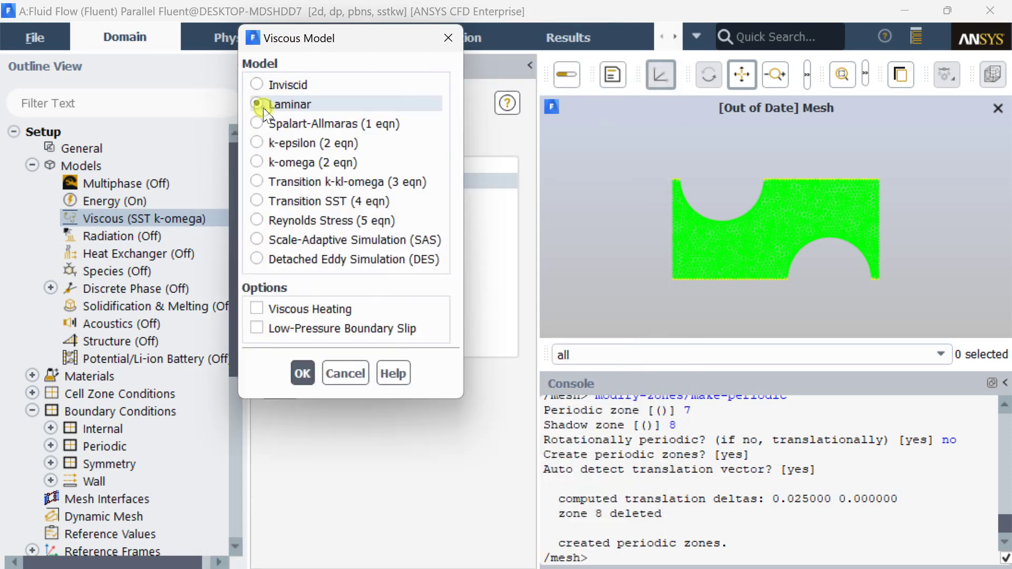
{"action": "left_click", "coordinate": [301, 372]}
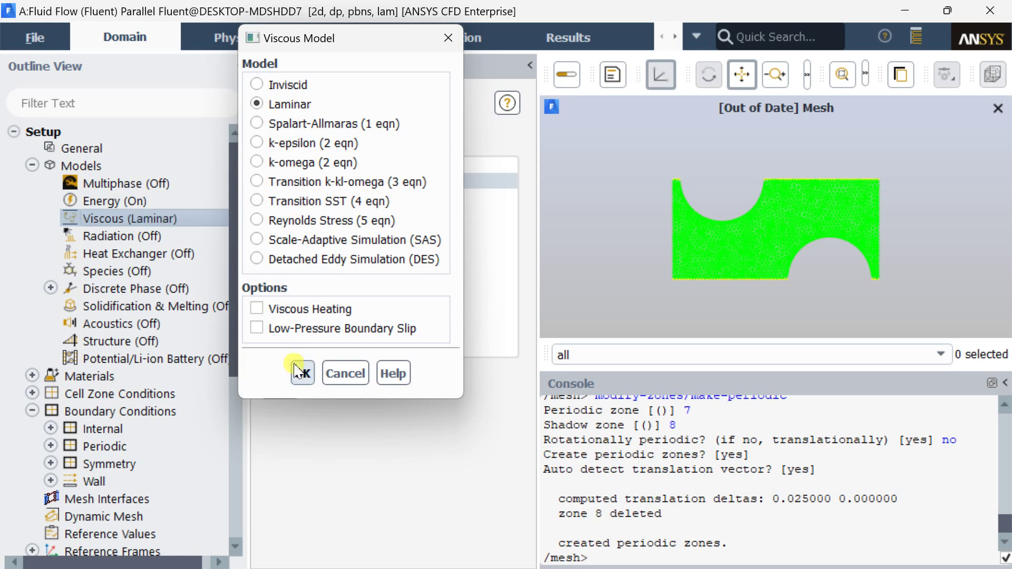
{"action": "left_click", "coordinate": [32, 165]}
Copy water-liquid (h2o<l>) from the Fluent database of fluid materials into the case and create it as a fluid.
{"action": "left_click", "coordinate": [32, 182]}
{"action": "double_click", "coordinate": [58, 184]}
{"action": "double_click", "coordinate": [340, 168]}
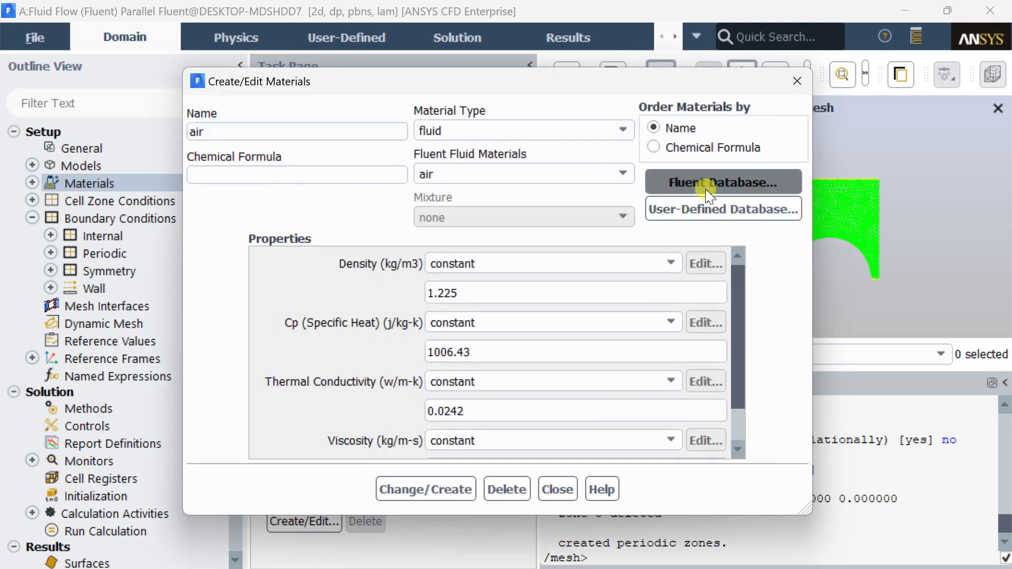
{"action": "left_click", "coordinate": [709, 195]}
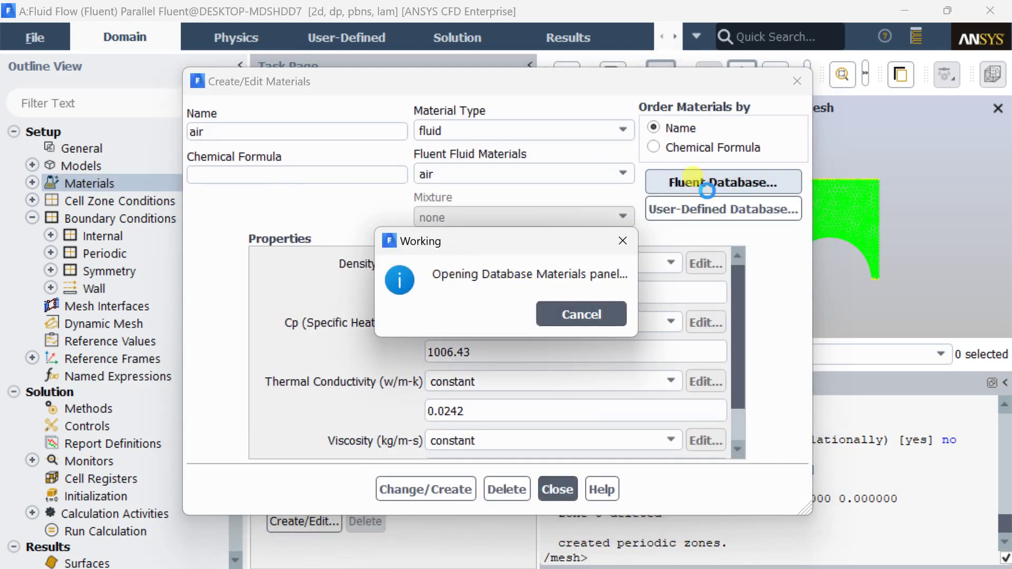
{"action": "left_click_drag", "start_coordinate": [478, 260], "coordinate": [449, 98]}
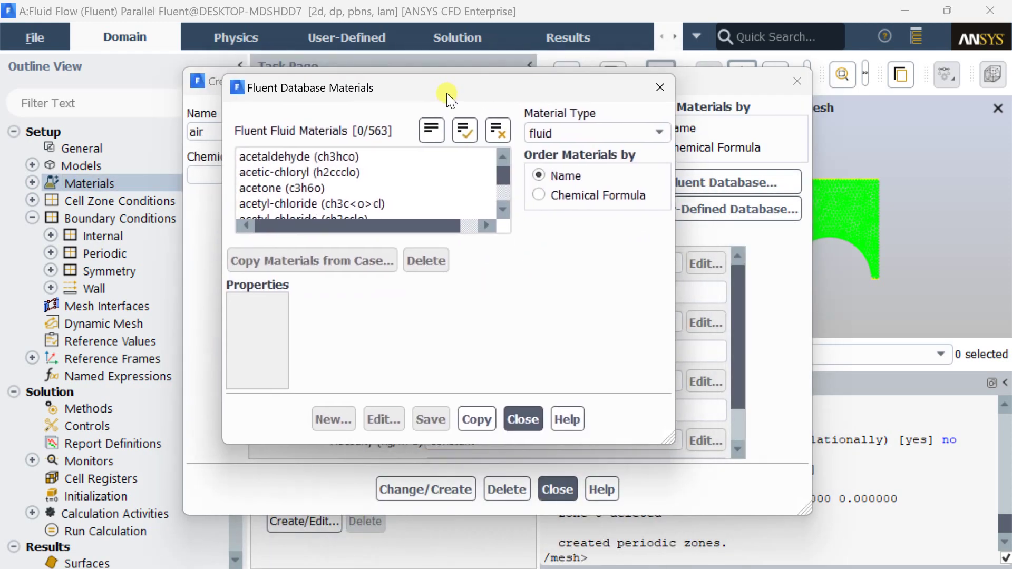
{"action": "left_click_drag", "start_coordinate": [503, 174], "coordinate": [426, 213]}
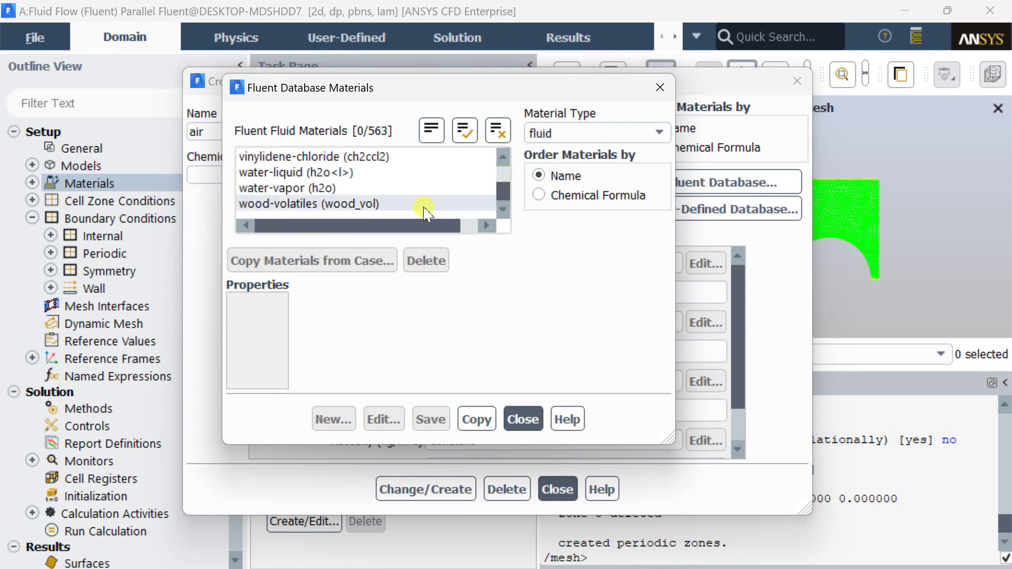
{"action": "left_click", "coordinate": [323, 172]}
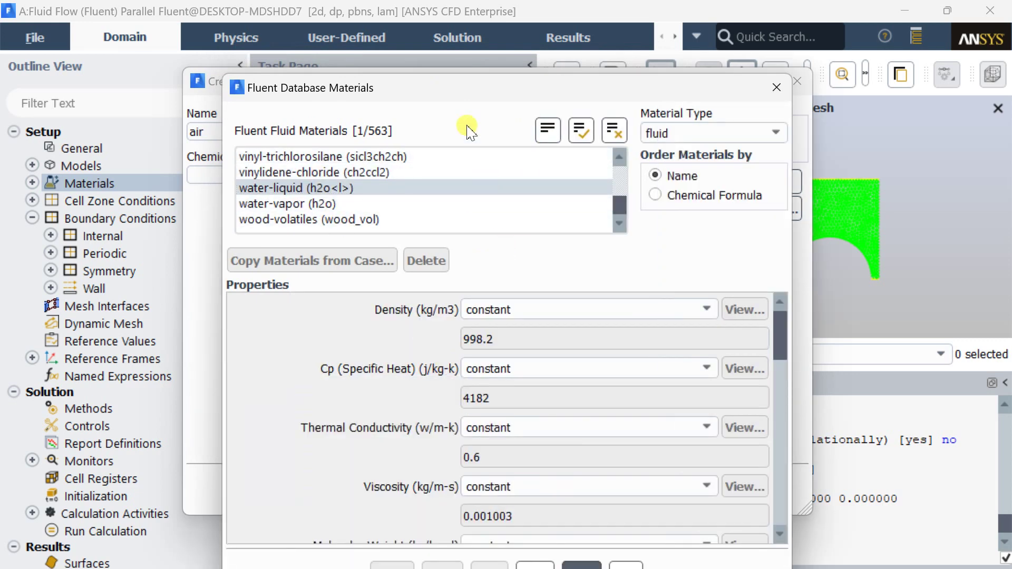
{"action": "left_click_drag", "start_coordinate": [452, 90], "coordinate": [430, 27]}
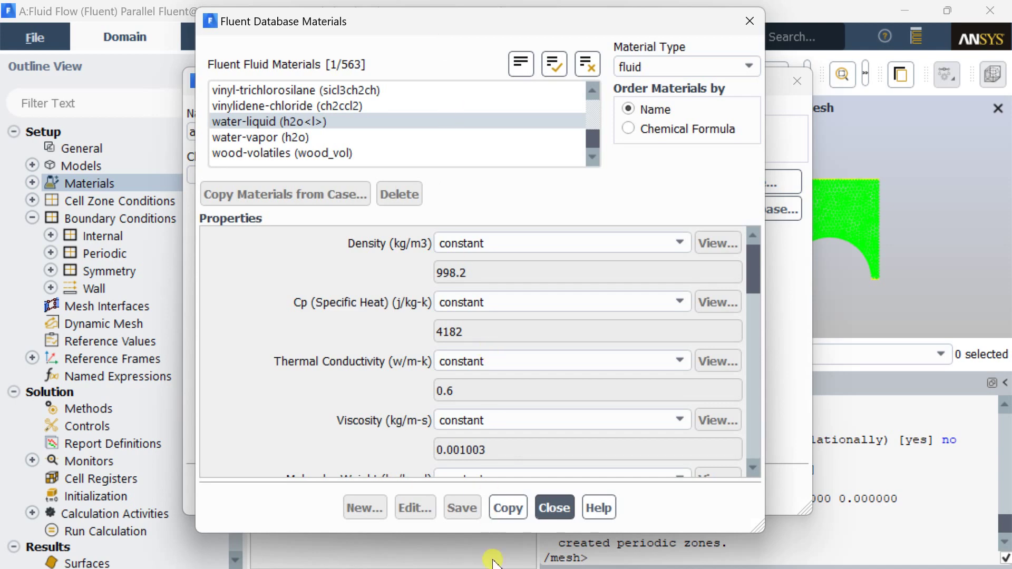
{"action": "left_click", "coordinate": [508, 507]}
{"action": "left_click", "coordinate": [553, 508]}
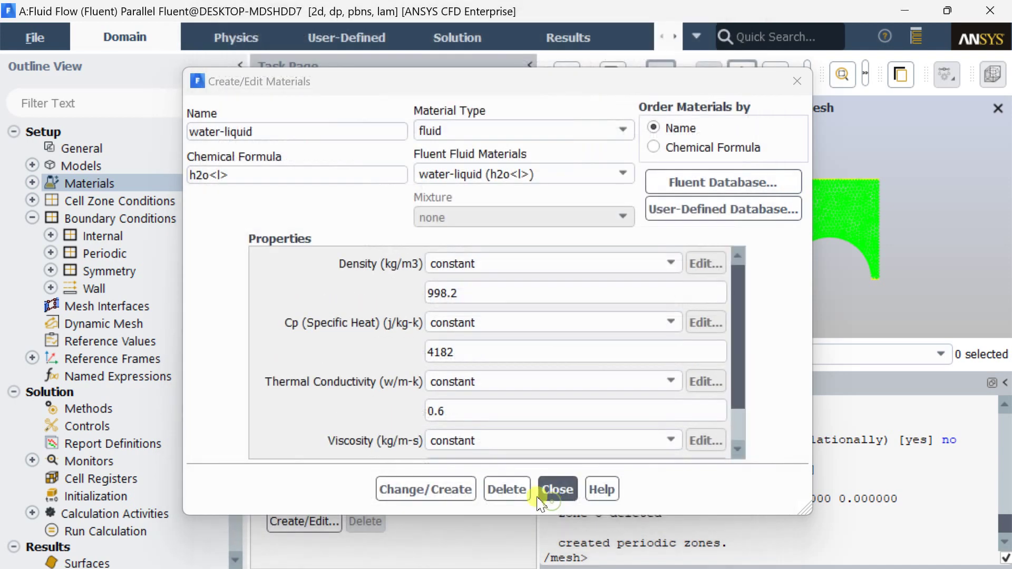
{"action": "left_click", "coordinate": [423, 494]}
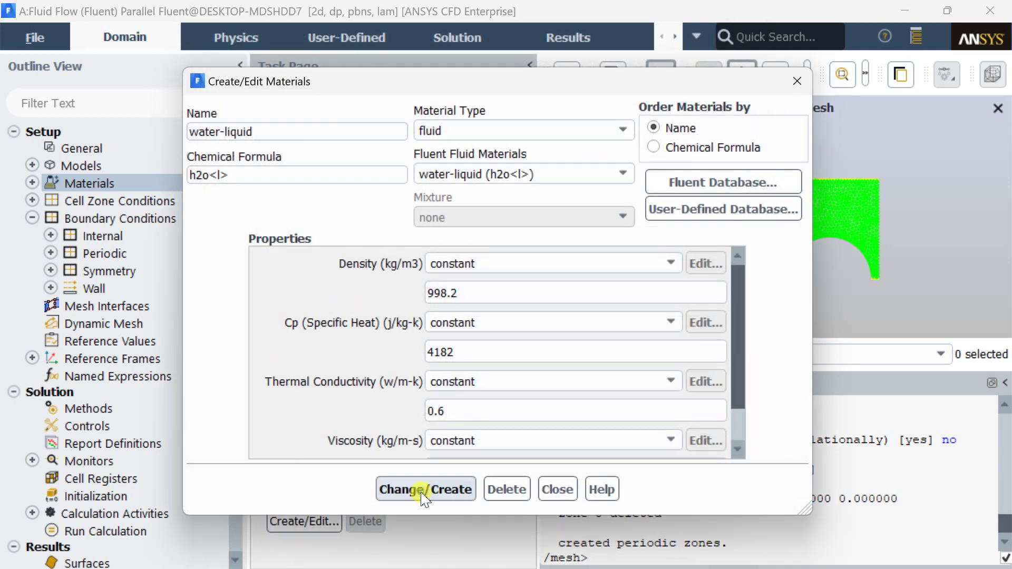
{"action": "left_click", "coordinate": [558, 492]}
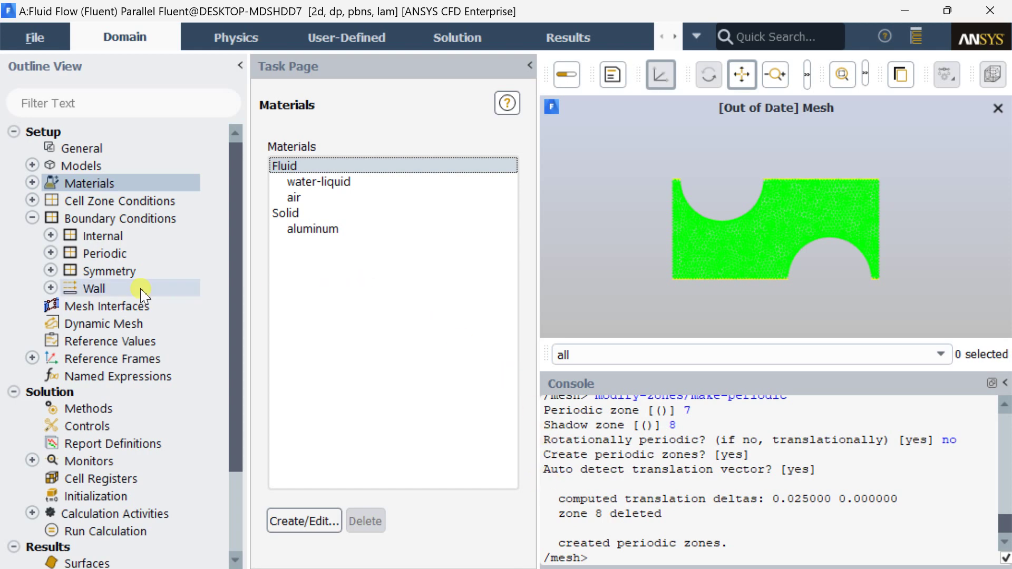
Assign water-liquid as the material of the surface_body cell zone and accept the default operating conditions.
{"action": "double_click", "coordinate": [109, 203]}
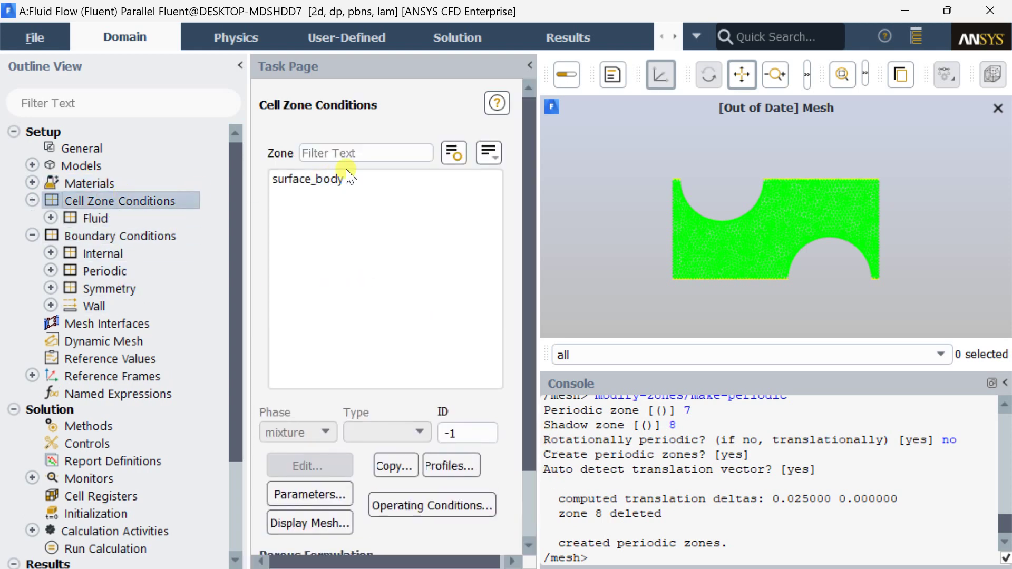
{"action": "left_click", "coordinate": [348, 181]}
{"action": "left_click", "coordinate": [319, 456]}
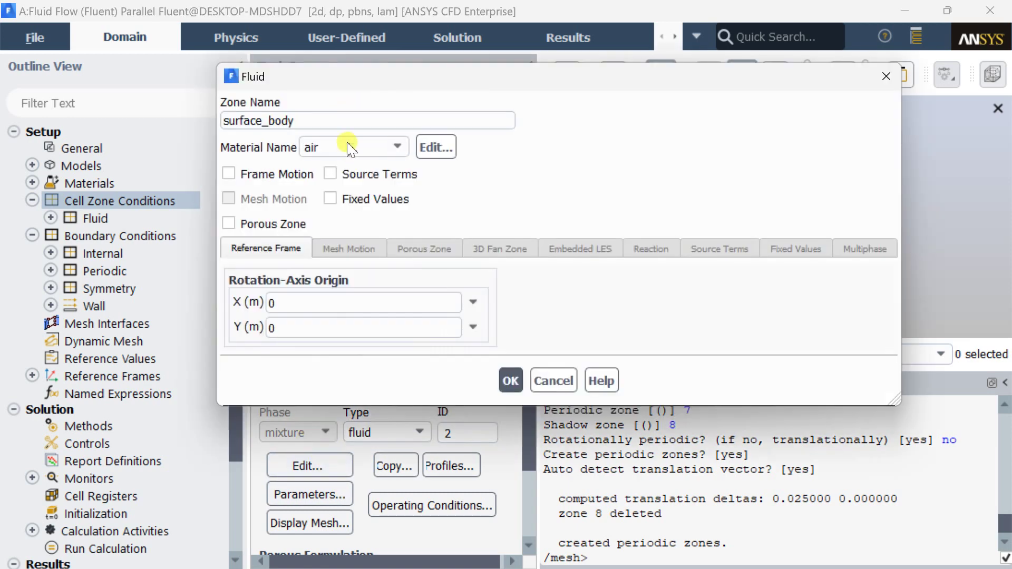
{"action": "left_click", "coordinate": [350, 147]}
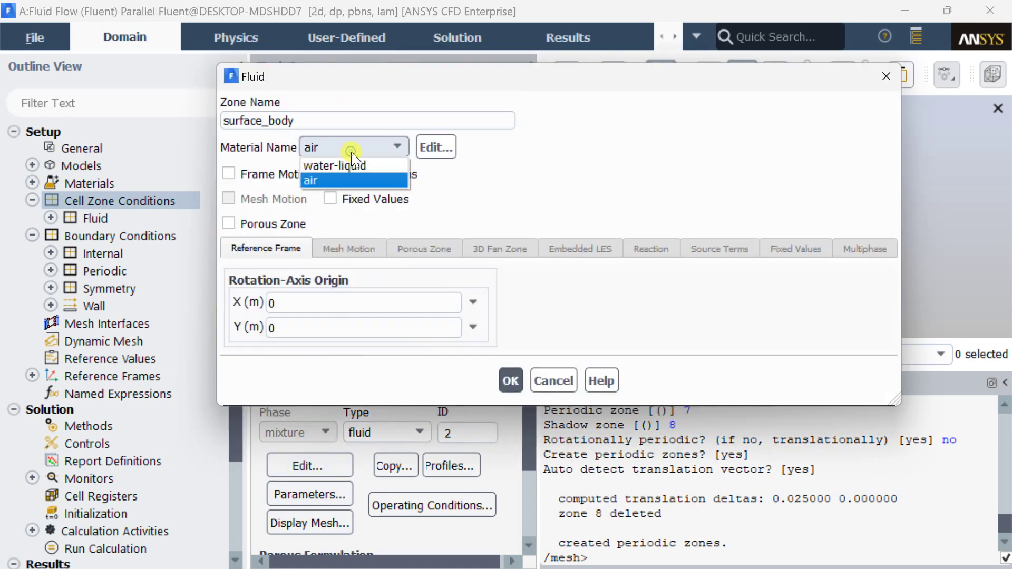
{"action": "left_click", "coordinate": [349, 163]}
{"action": "left_click", "coordinate": [511, 391]}
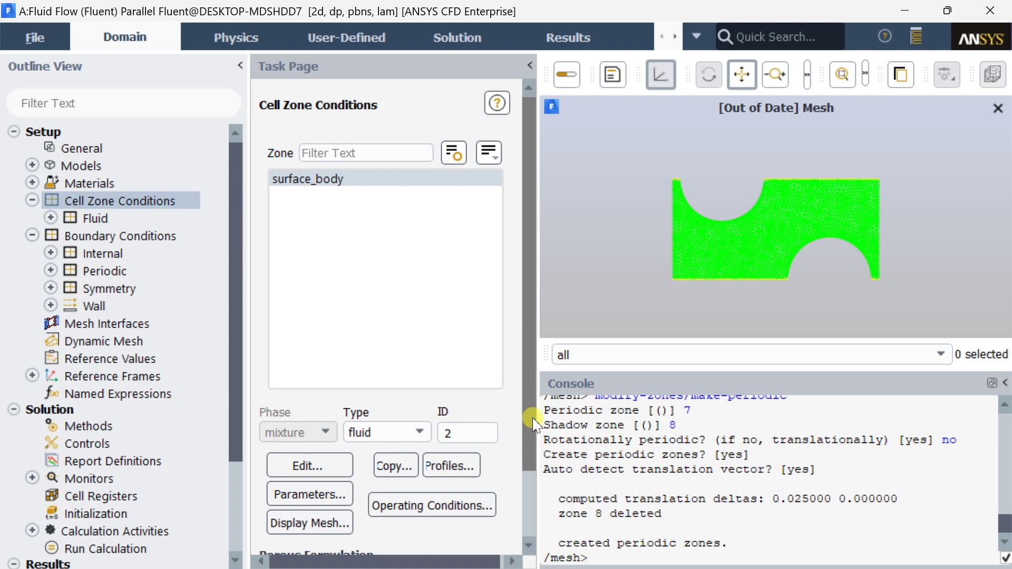
{"action": "left_click", "coordinate": [426, 507]}
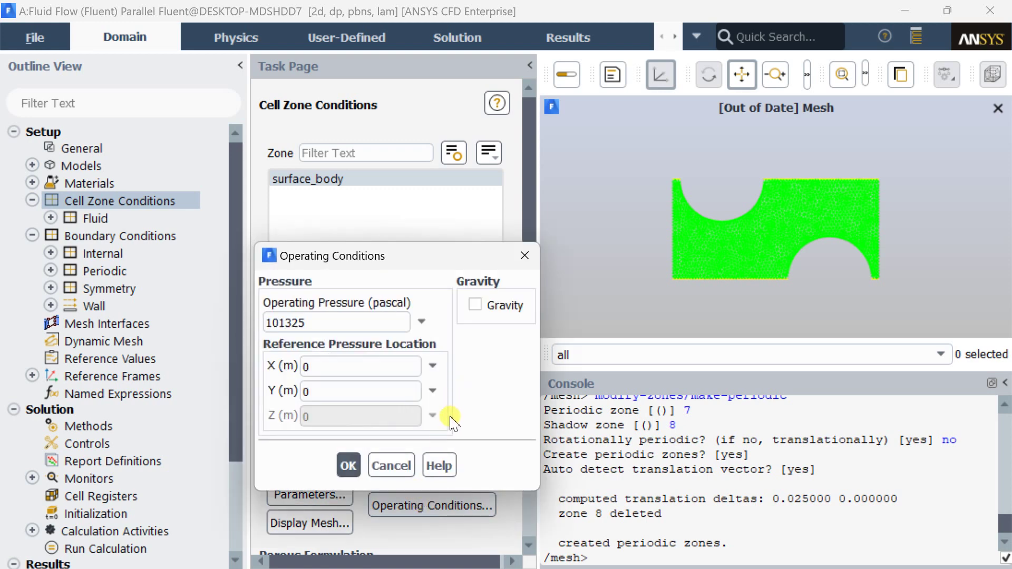
{"action": "left_click", "coordinate": [348, 465]}
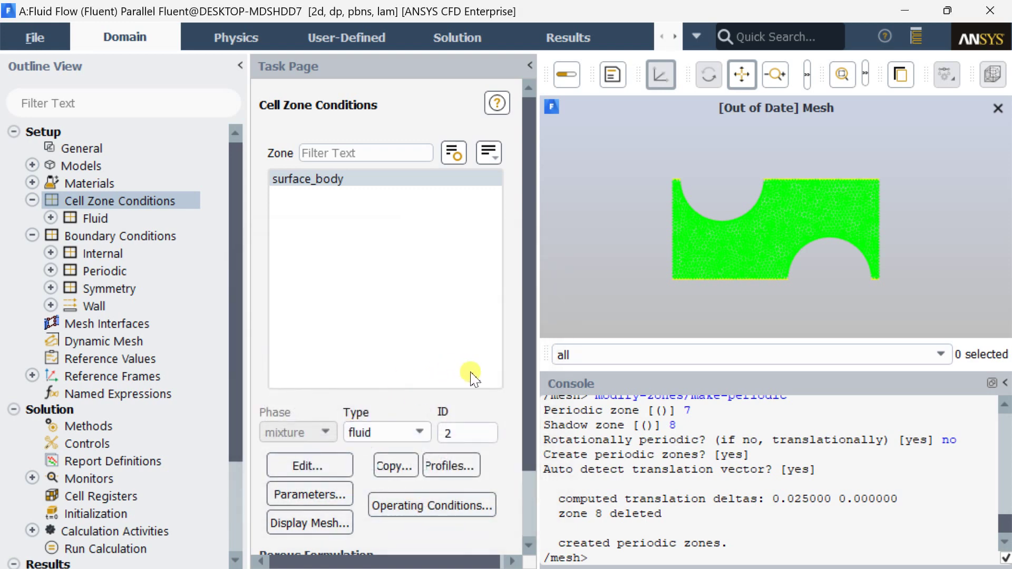
Define the periodic conditions by mass flow, with a rate of 0.05 kg/s and an upstream bulk temperature of 298 K.
{"action": "double_click", "coordinate": [142, 236]}
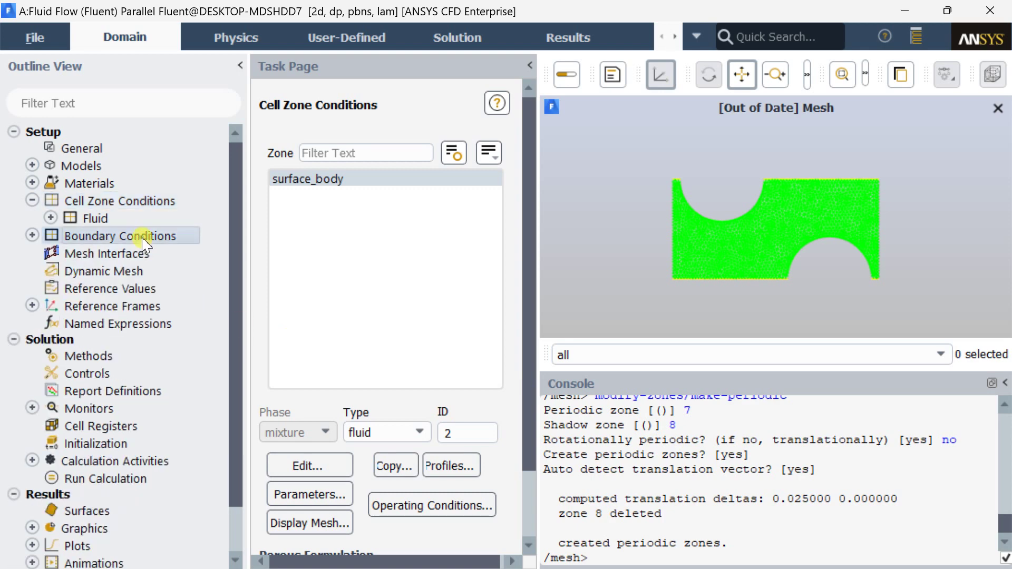
{"action": "scroll", "coordinate": [474, 359], "scroll_direction": "down", "scroll_amount": 1}
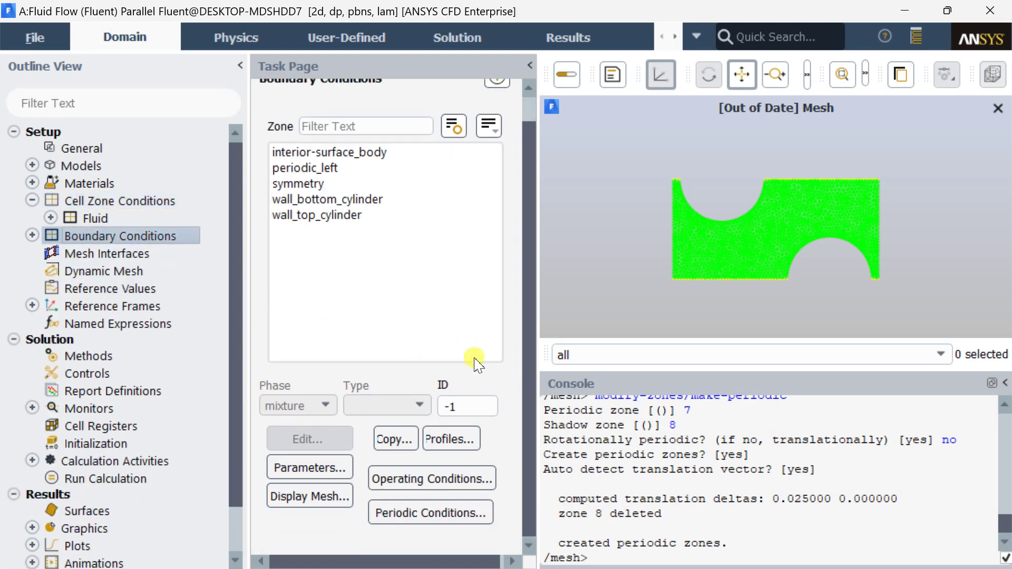
{"action": "left_click", "coordinate": [444, 515]}
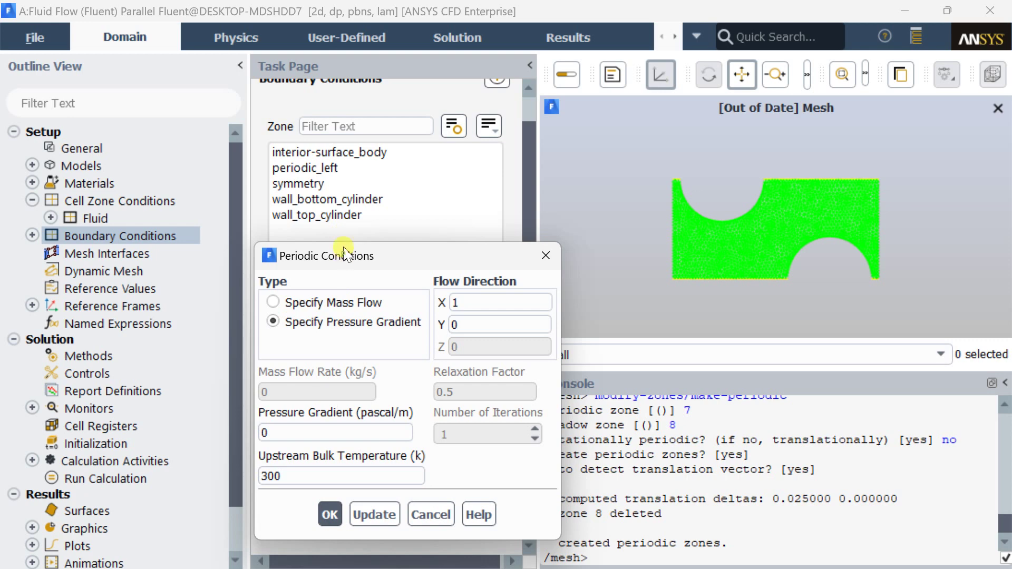
{"action": "left_click_drag", "start_coordinate": [345, 254], "coordinate": [341, 181]}
{"action": "left_click", "coordinate": [274, 229]}
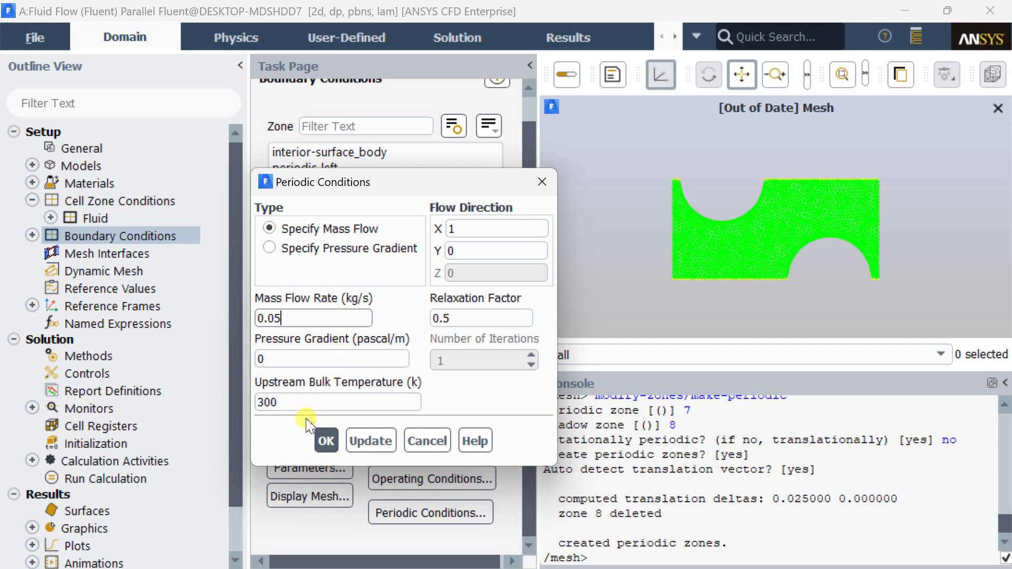
{"action": "left_click_drag", "start_coordinate": [310, 405], "coordinate": [215, 406]}
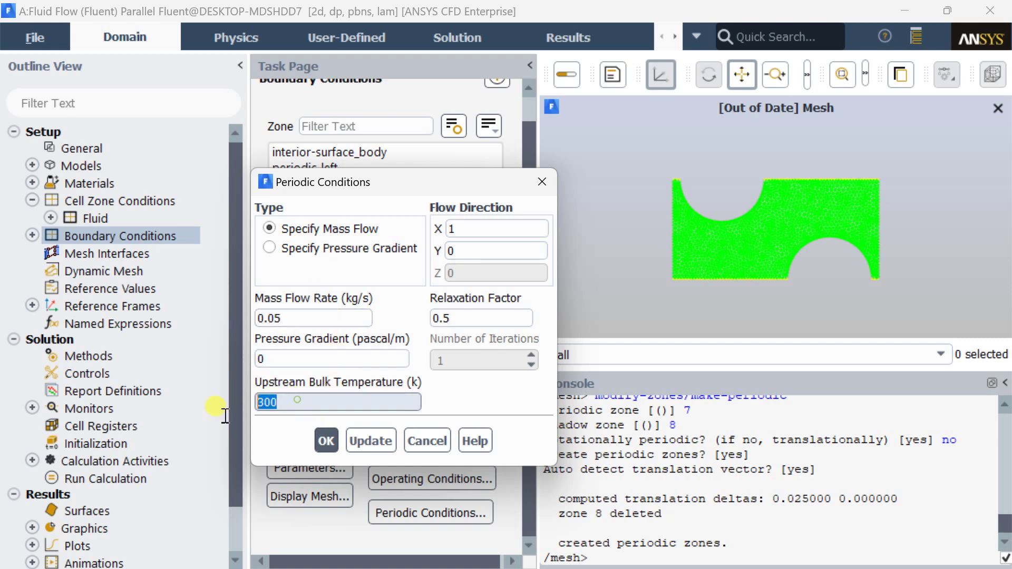
{"action": "type", "text": "298"}
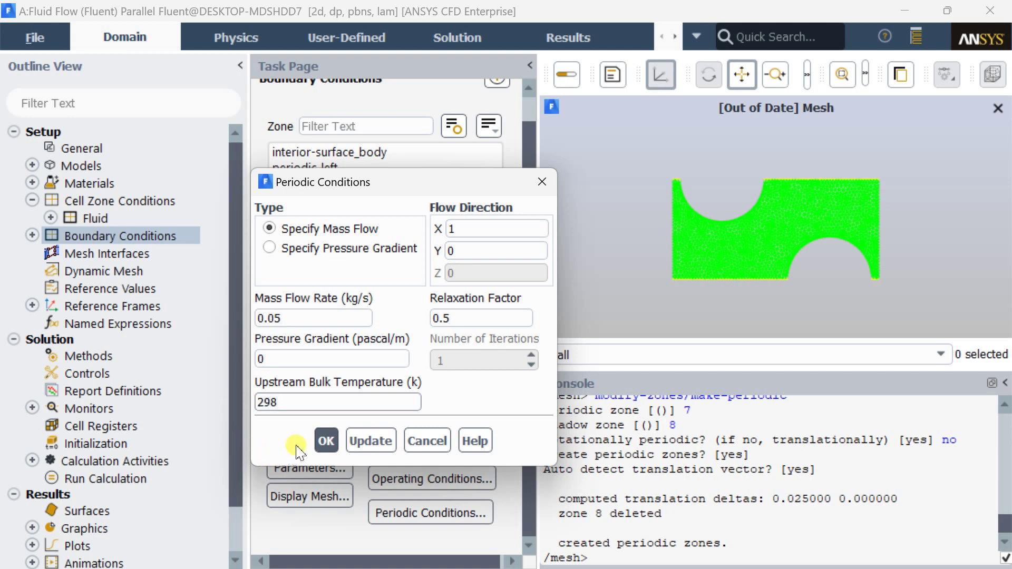
{"action": "left_click", "coordinate": [325, 444]}
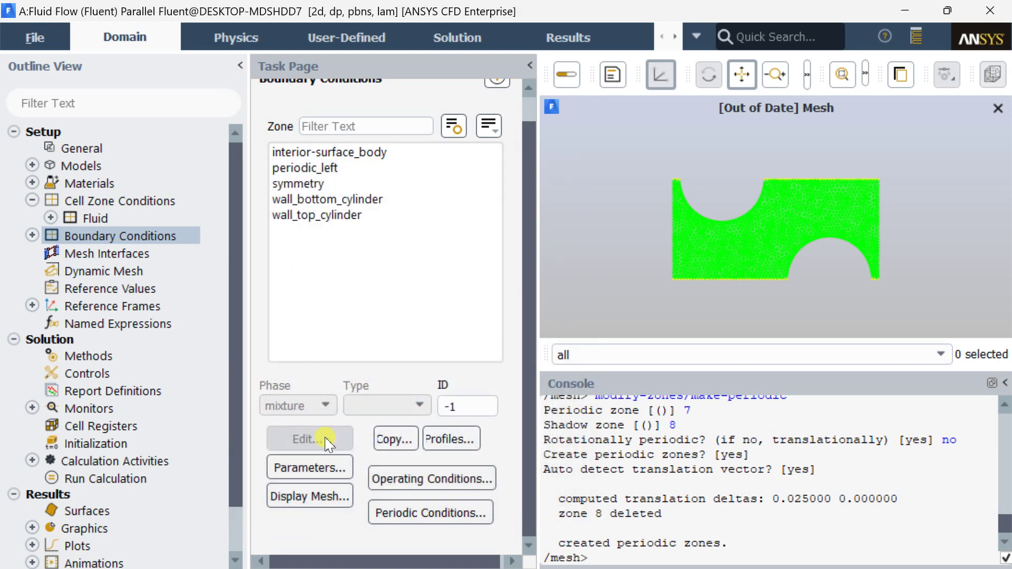
Group the boundary condition zones by zone type and collapse the Internal group.
{"action": "double_click", "coordinate": [79, 237]}
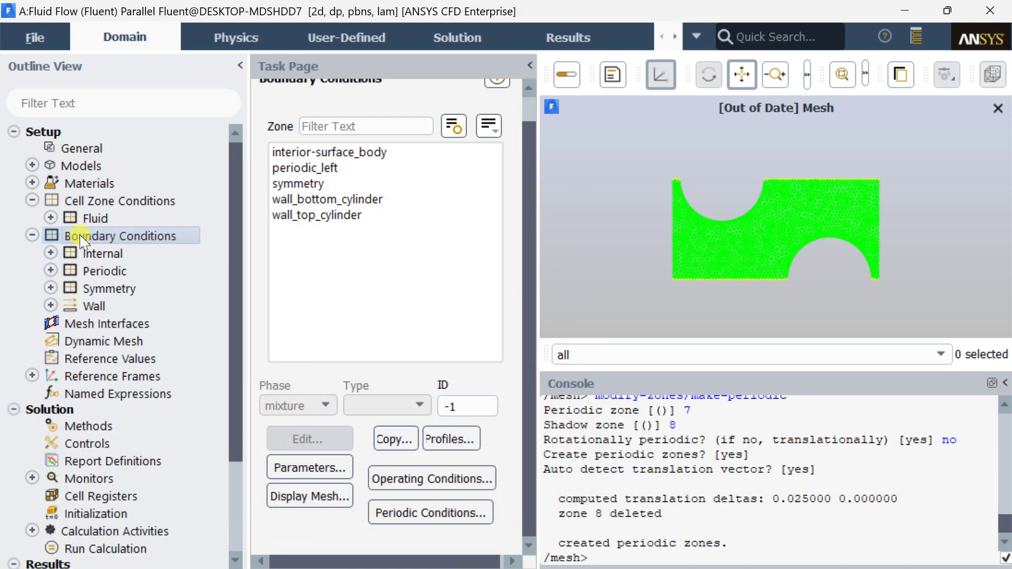
{"action": "left_click", "coordinate": [487, 127]}
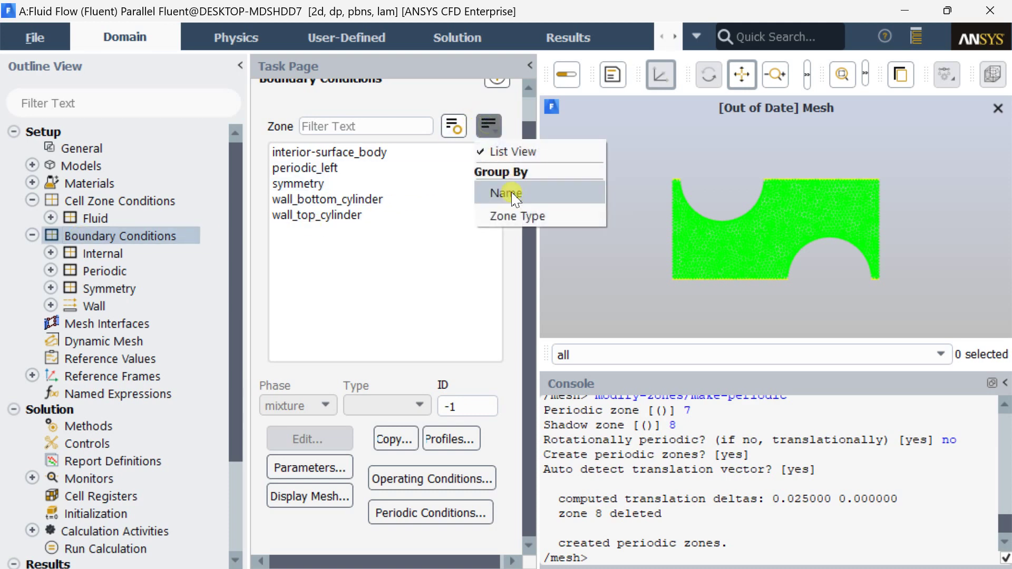
{"action": "left_click", "coordinate": [513, 216]}
{"action": "left_click", "coordinate": [278, 152]}
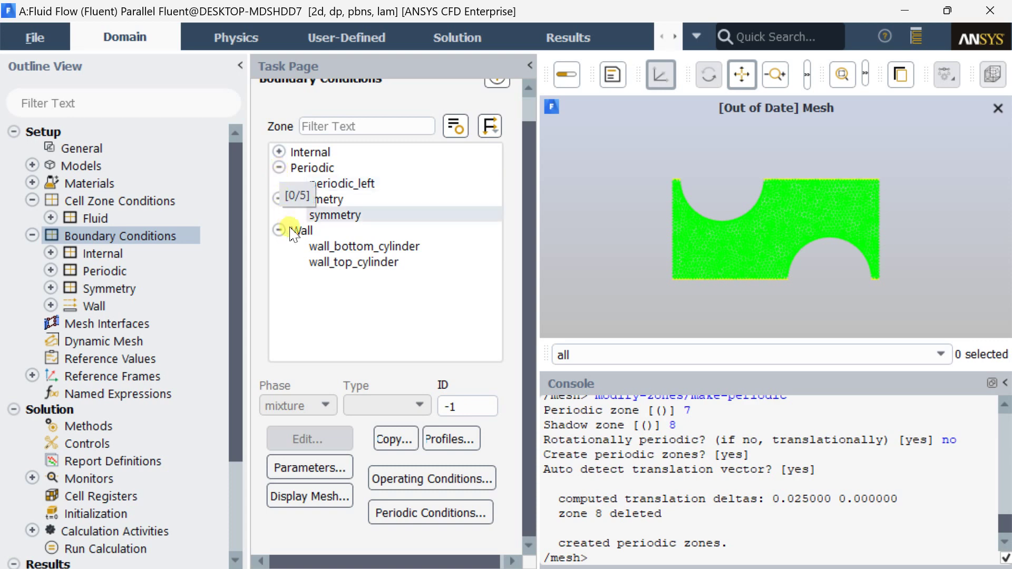
Give the wall_bottom_cylinder boundary a fixed-temperature thermal condition of 343 K.
{"action": "left_click", "coordinate": [332, 248]}
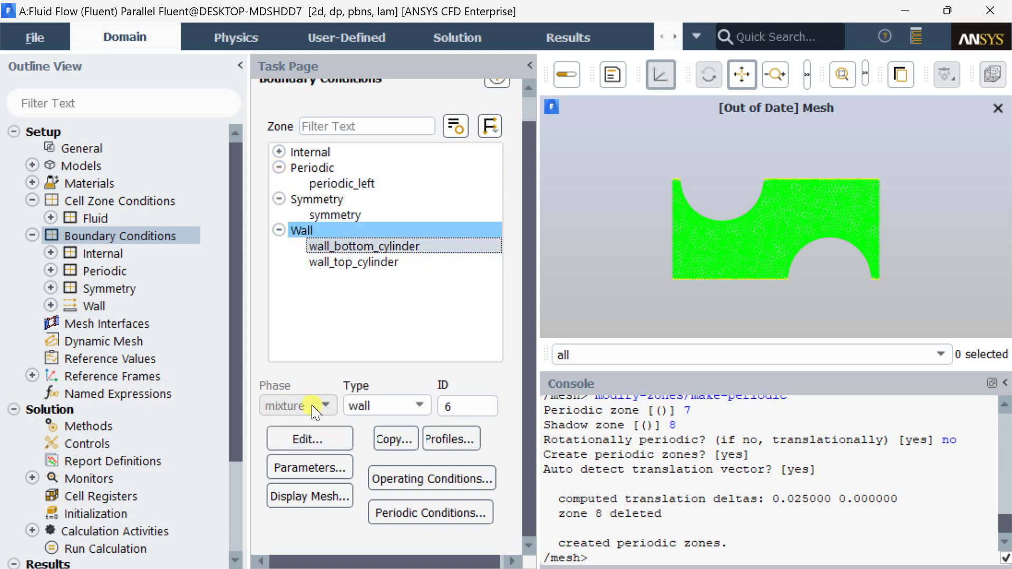
{"action": "left_click", "coordinate": [311, 439]}
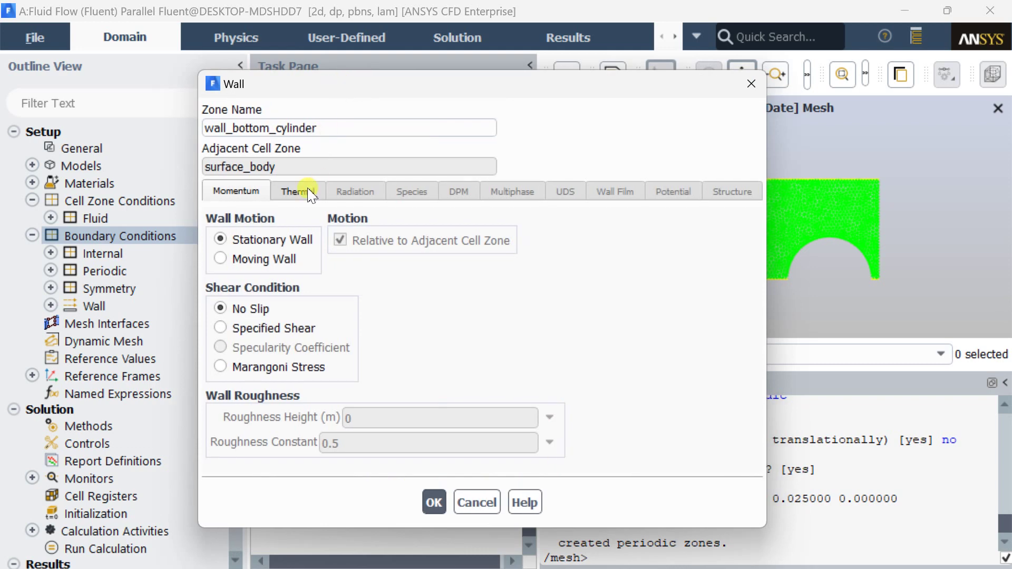
{"action": "left_click", "coordinate": [296, 191]}
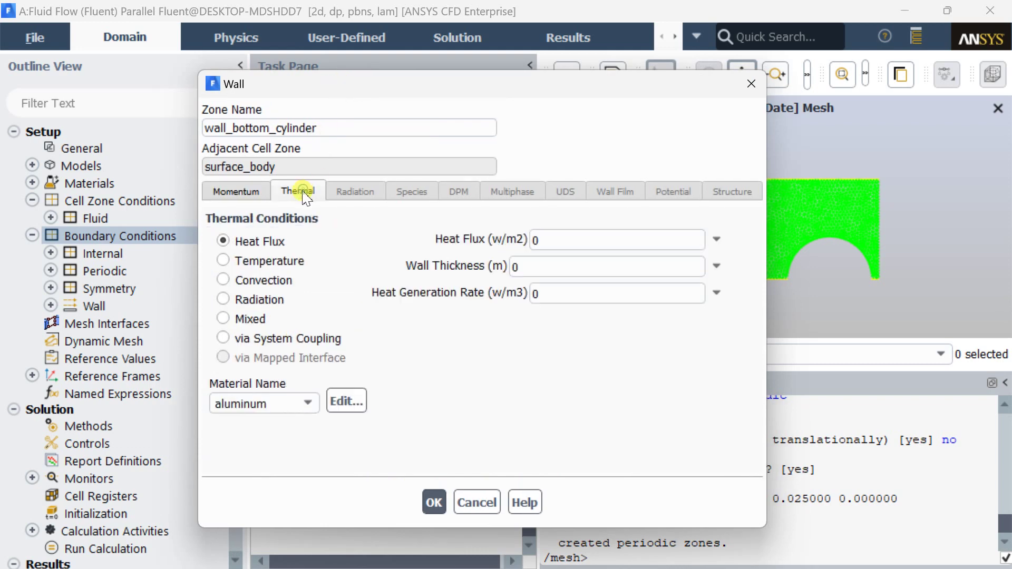
{"action": "left_click", "coordinate": [278, 264]}
{"action": "left_click_drag", "start_coordinate": [553, 240], "coordinate": [445, 233]}
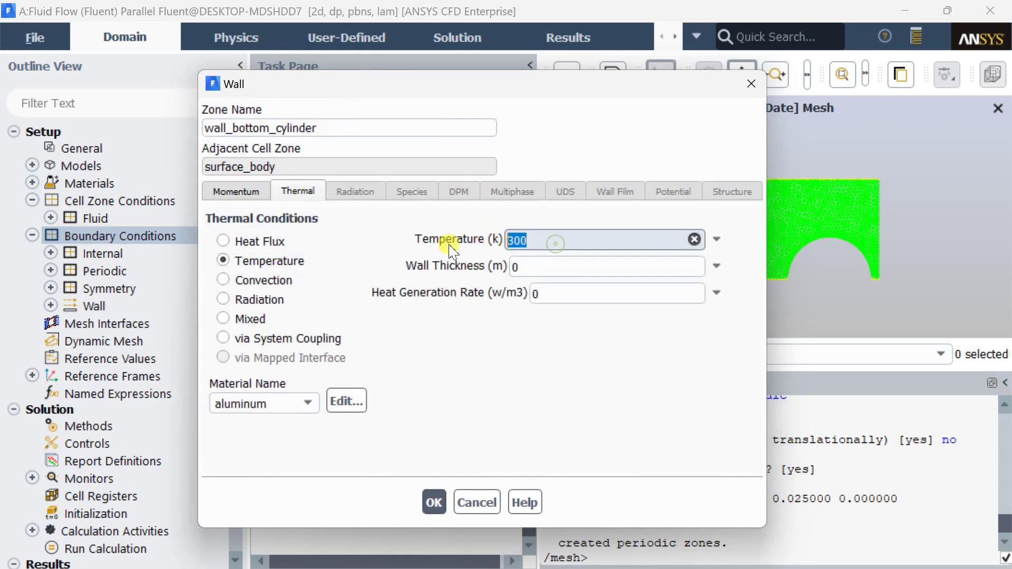
{"action": "type", "text": "343"}
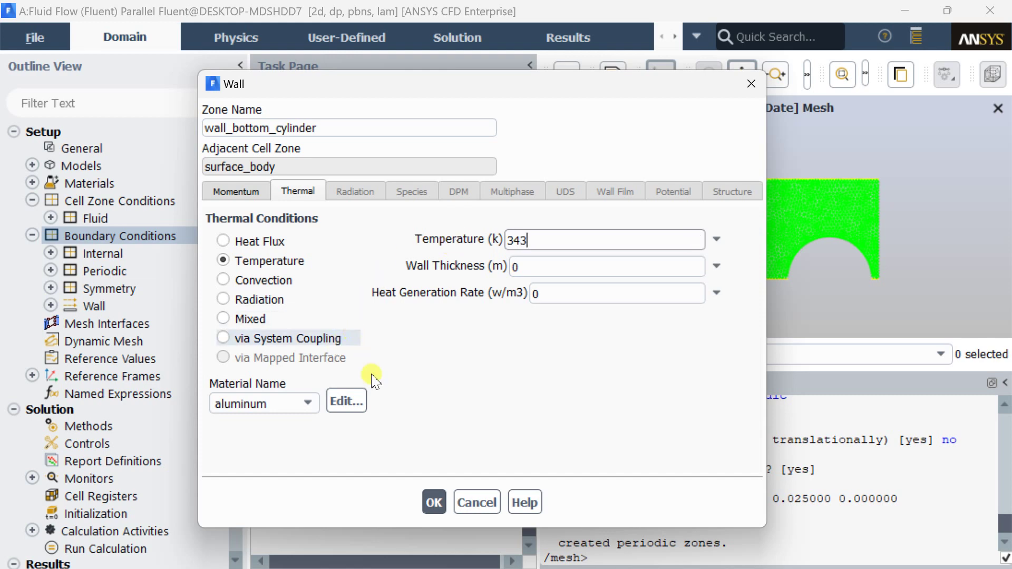
{"action": "left_click", "coordinate": [434, 502]}
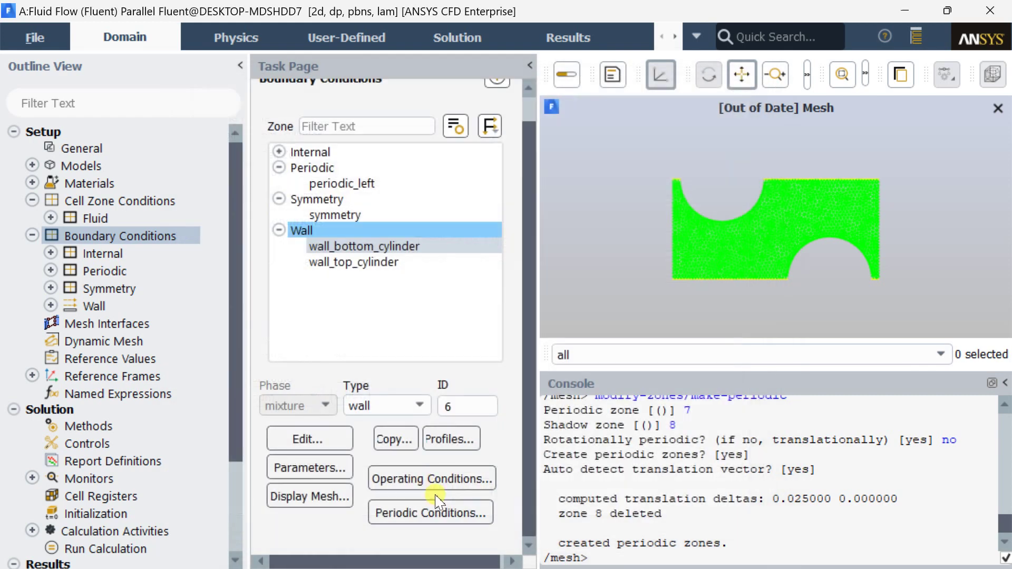
Give the wall_top_cylinder boundary a fixed-temperature thermal condition of 343 K.
{"action": "left_click", "coordinate": [348, 263]}
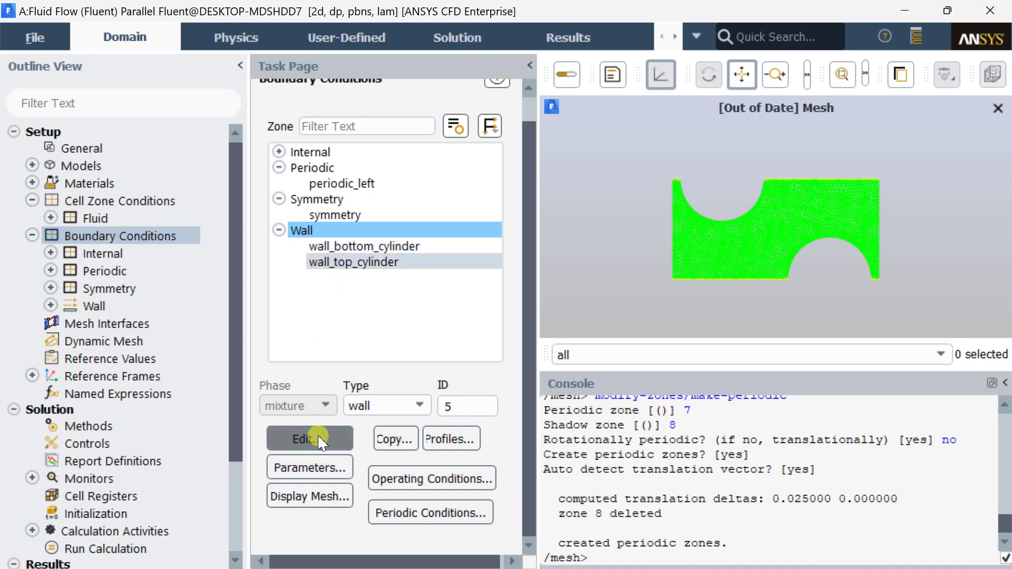
{"action": "left_click", "coordinate": [316, 439]}
{"action": "left_click", "coordinate": [354, 197]}
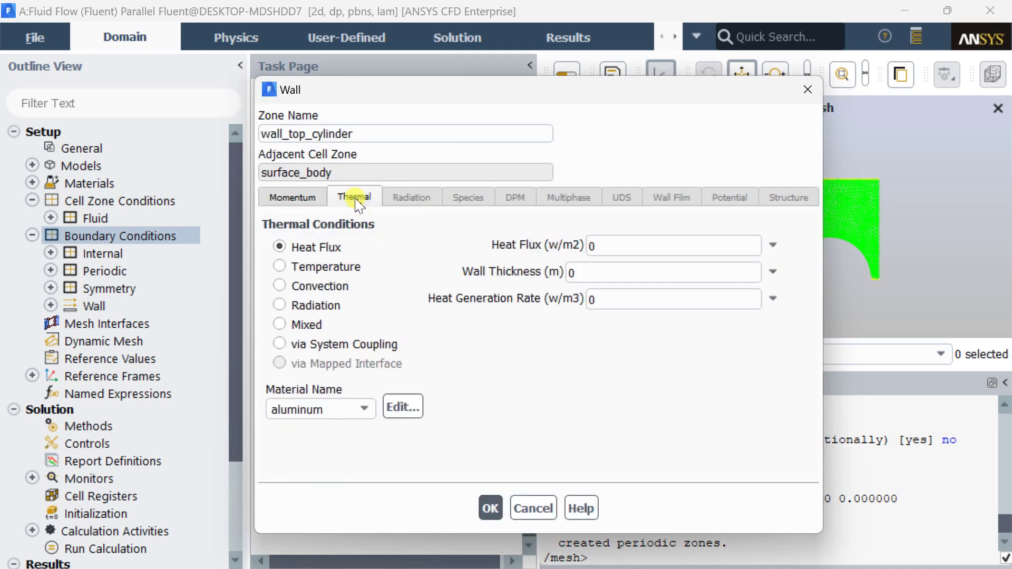
{"action": "left_click", "coordinate": [326, 267]}
{"action": "left_click_drag", "start_coordinate": [630, 246], "coordinate": [538, 242]}
{"action": "type", "text": "343"}
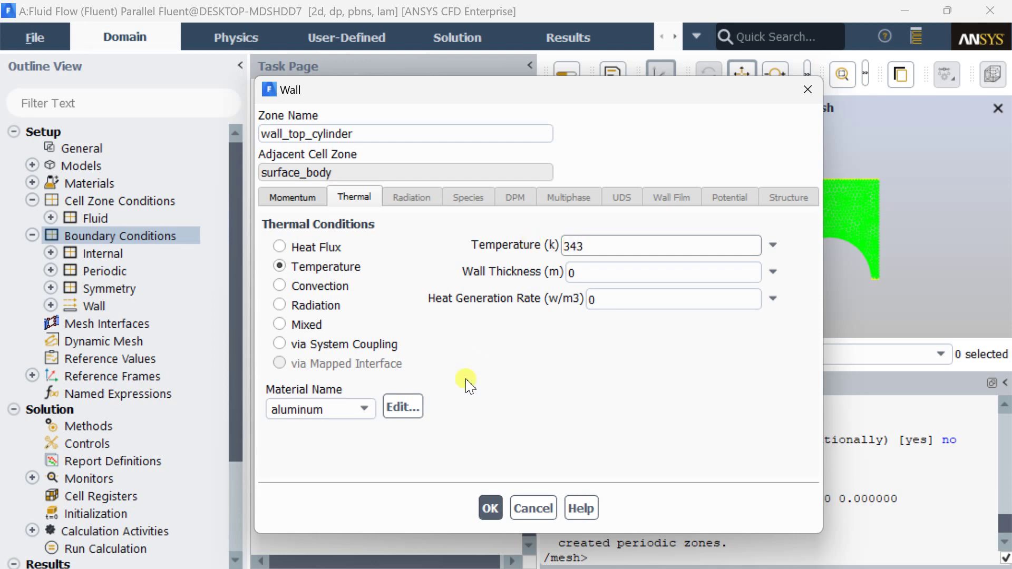
{"action": "left_click", "coordinate": [490, 507]}
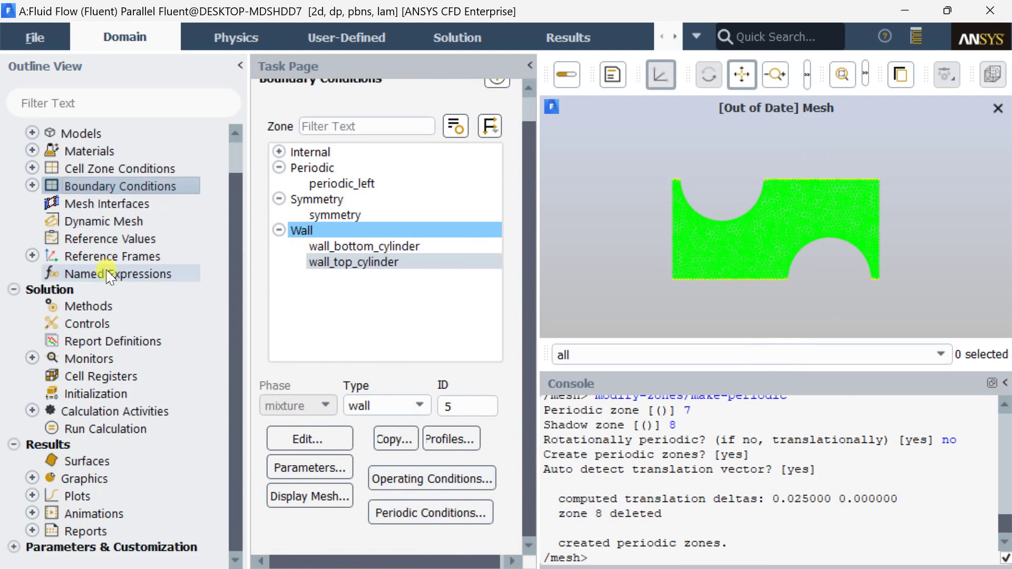
Set the gradient spatial discretization of the solution methods to Green-Gauss Node Based.
{"action": "left_click", "coordinate": [106, 308]}
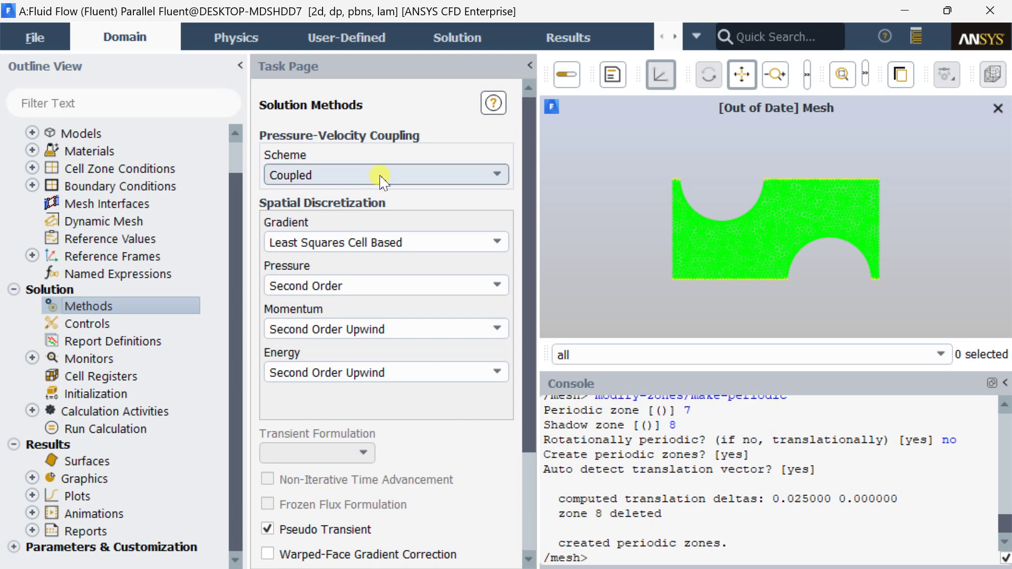
{"action": "left_click", "coordinate": [384, 238]}
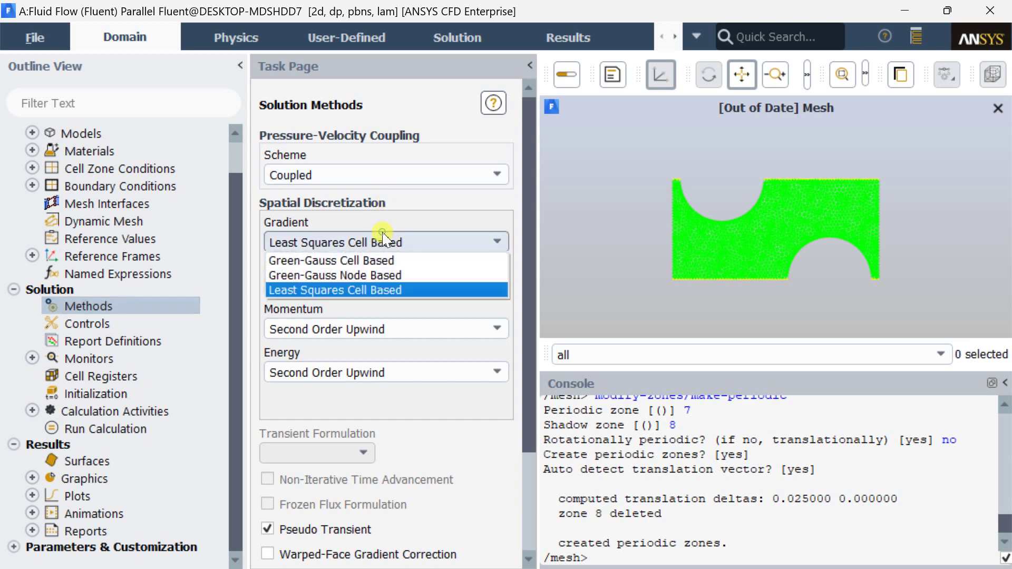
{"action": "left_click", "coordinate": [384, 275]}
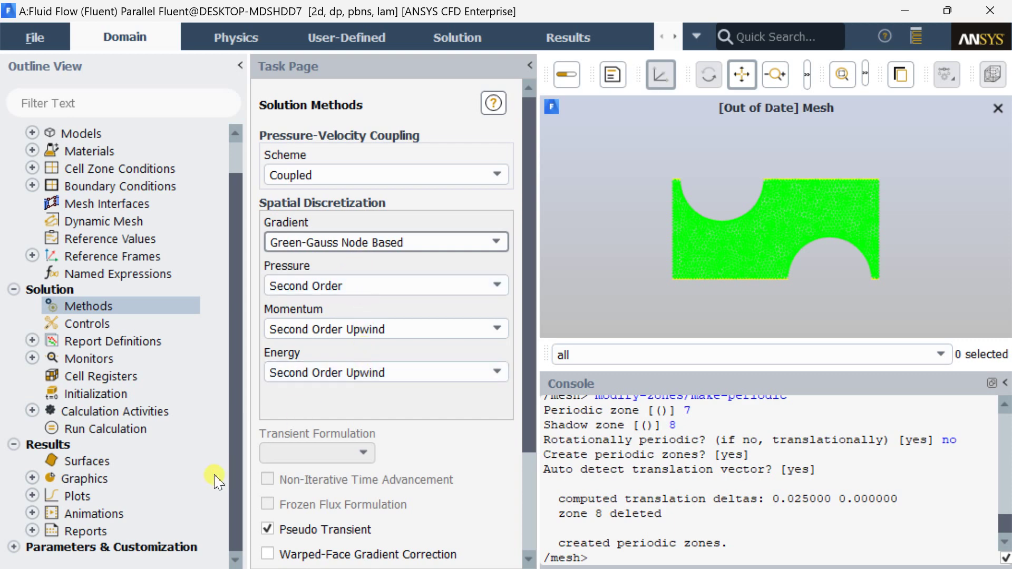
{"action": "scroll", "coordinate": [346, 506], "scroll_direction": "down", "scroll_amount": 3}
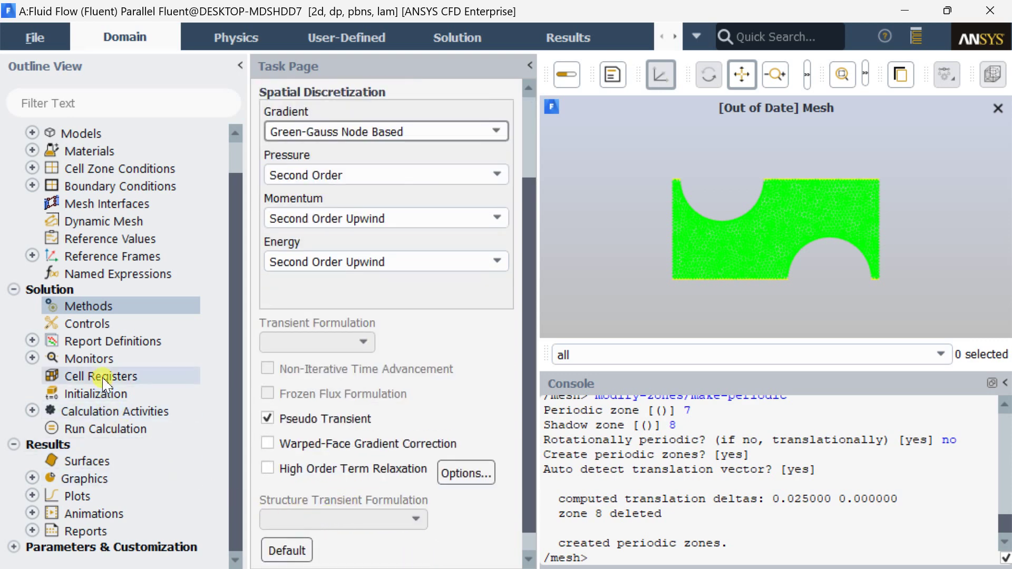
Set the energy residual's absolute convergence criterion to 1e-16 in the residual monitors.
{"action": "double_click", "coordinate": [100, 359]}
{"action": "double_click", "coordinate": [108, 375]}
{"action": "left_click_drag", "start_coordinate": [411, 266], "coordinate": [250, 79]}
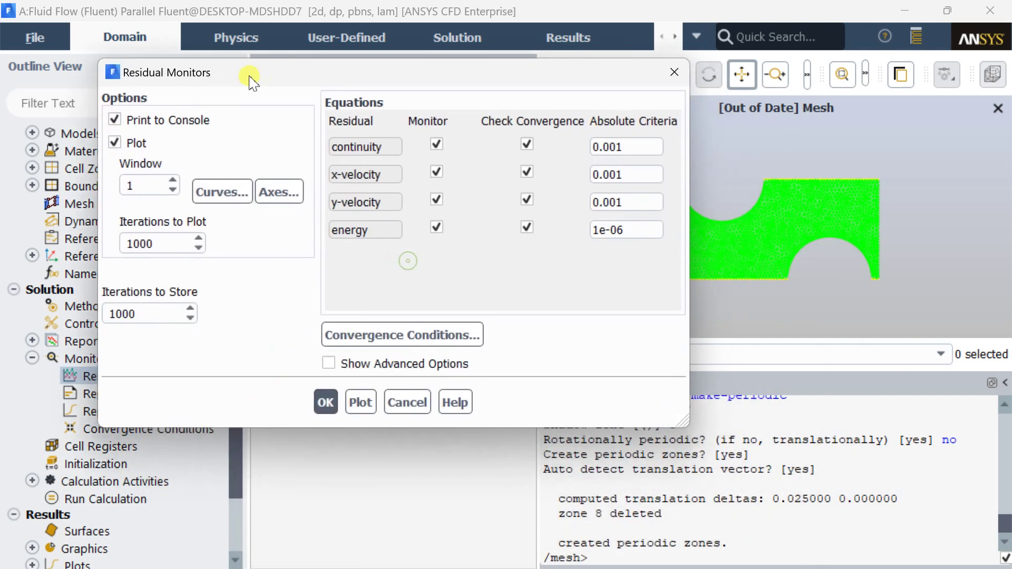
{"action": "left_click_drag", "start_coordinate": [639, 233], "coordinate": [579, 232]}
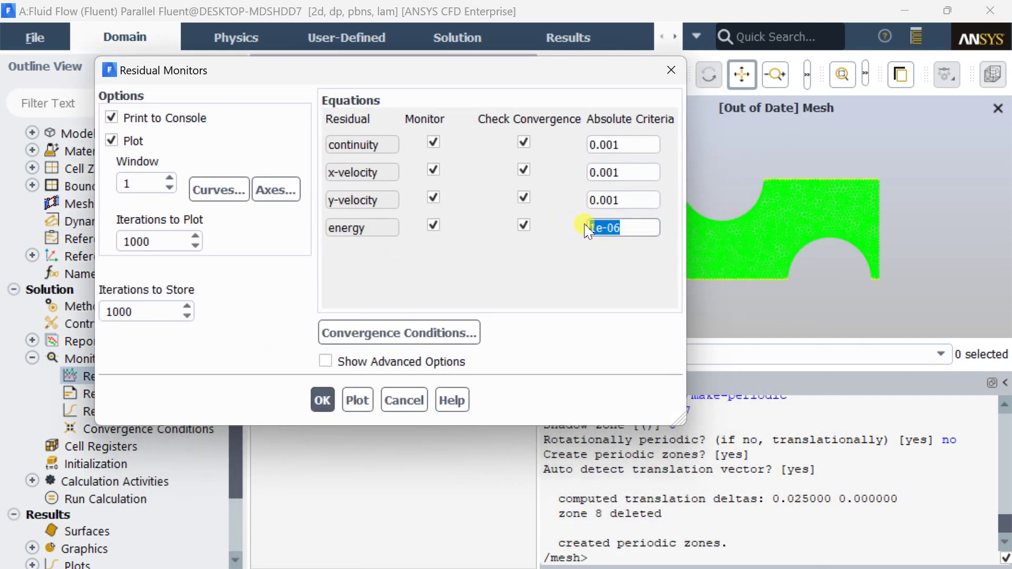
{"action": "left_click", "coordinate": [615, 232]}
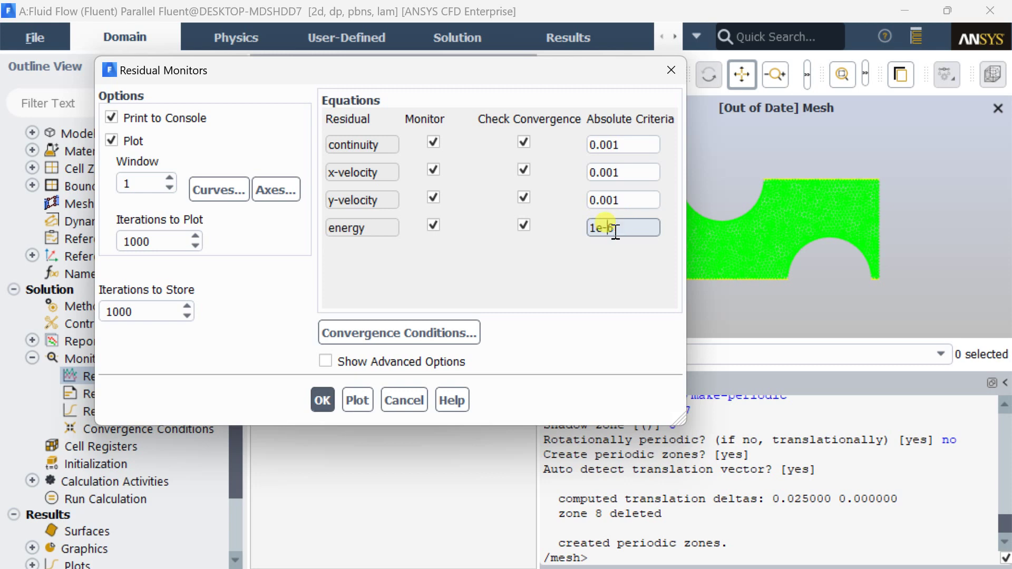
Set the absolute convergence criteria of y-velocity, x-velocity and continuity to 1e-6 and accept the residual monitor settings.
{"action": "left_click_drag", "start_coordinate": [653, 201], "coordinate": [583, 200]}
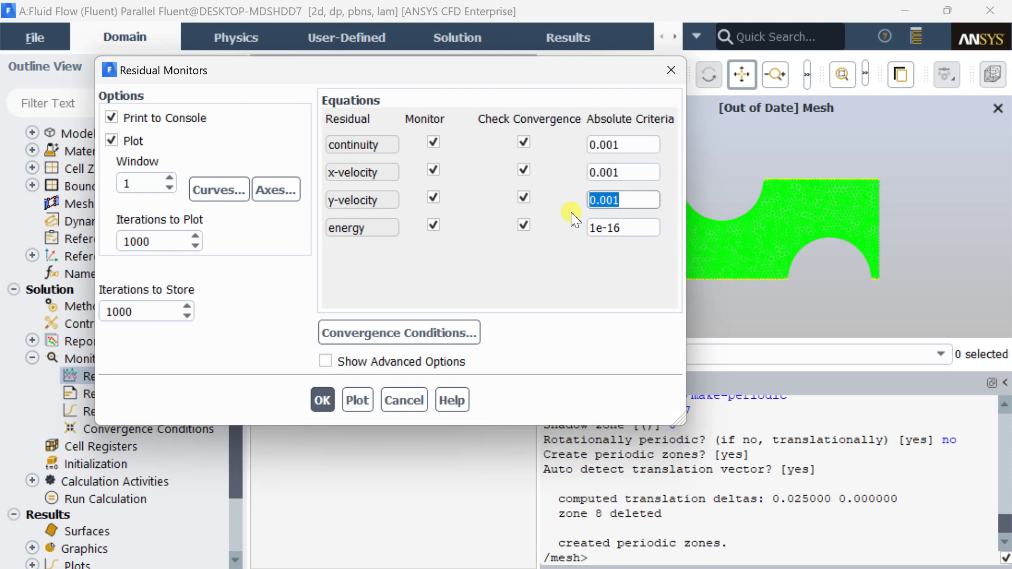
{"action": "type", "text": "1e-6"}
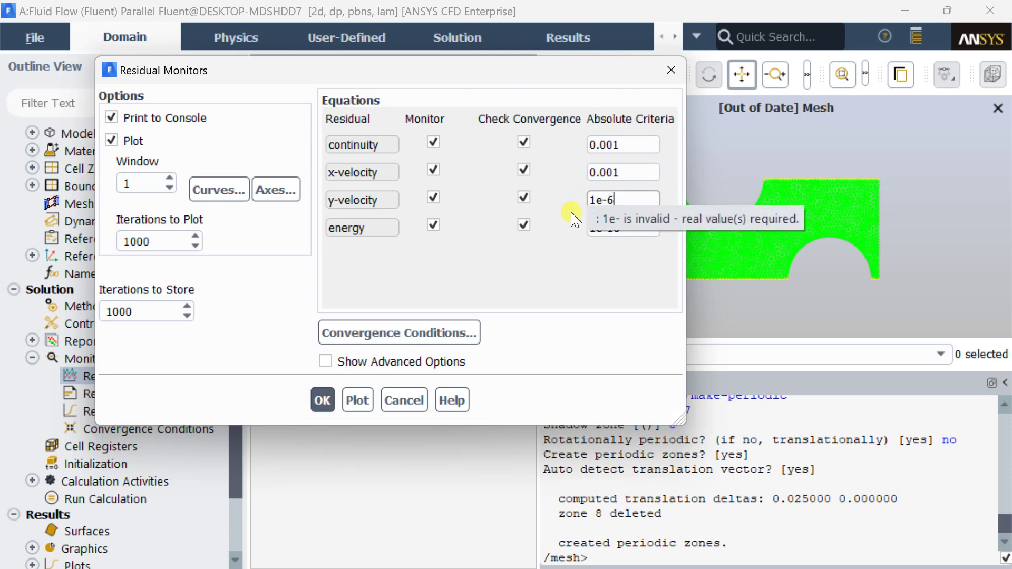
{"action": "left_click_drag", "start_coordinate": [639, 197], "coordinate": [583, 199]}
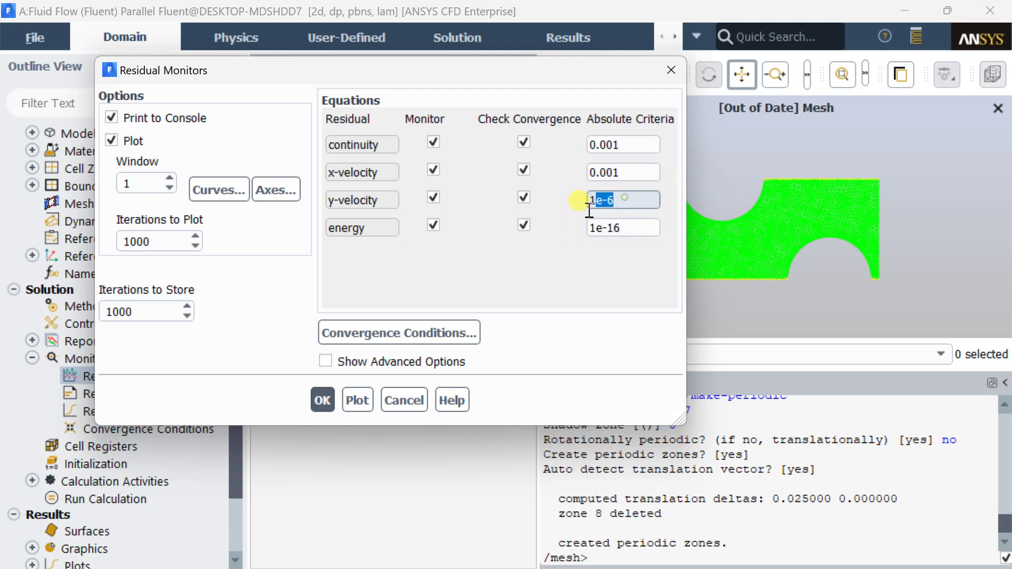
{"action": "key", "text": "ctrl+c"}
{"action": "left_click_drag", "start_coordinate": [637, 172], "coordinate": [553, 187]}
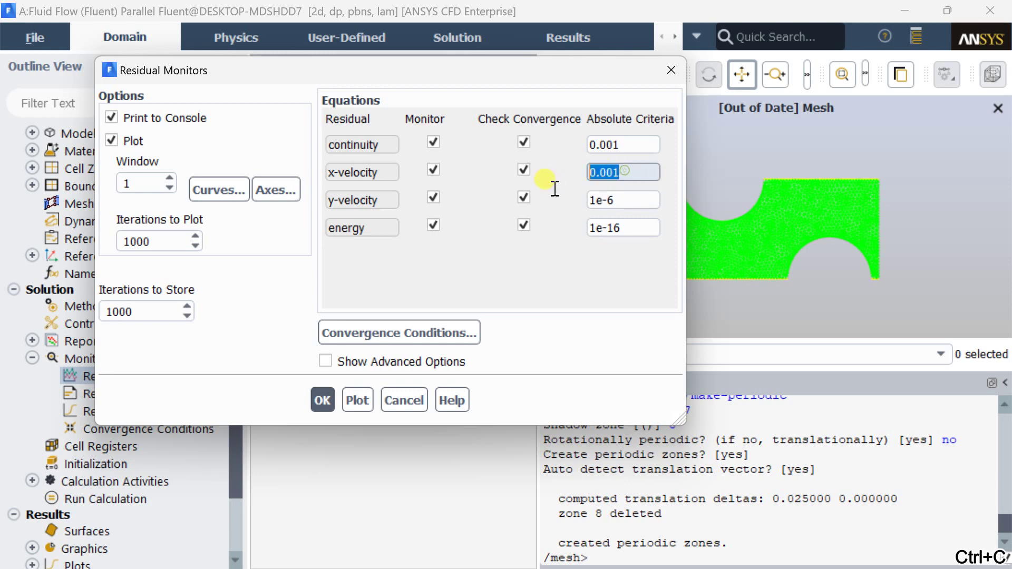
{"action": "key", "text": "ctrl+v"}
{"action": "left_click_drag", "start_coordinate": [627, 145], "coordinate": [551, 148]}
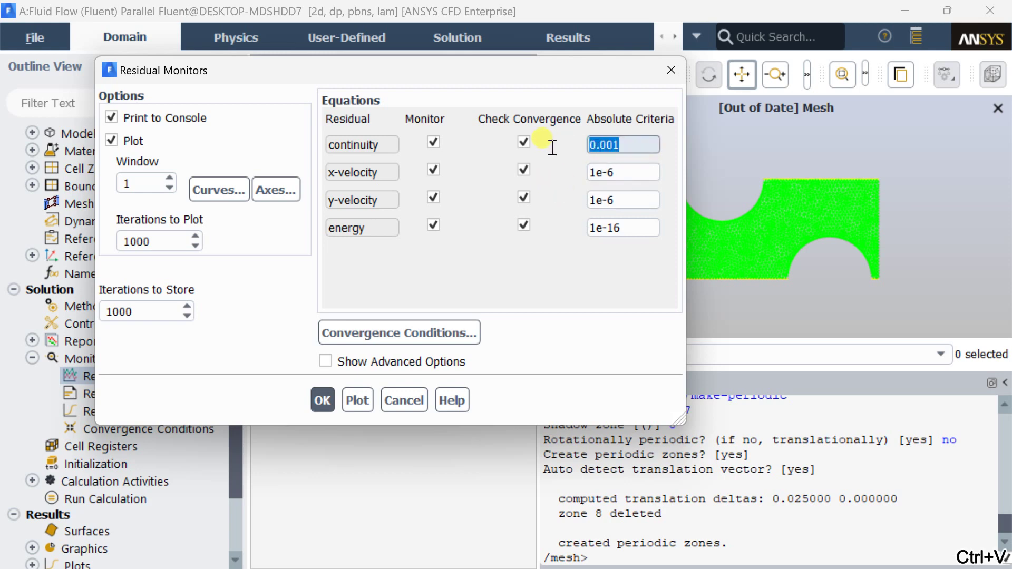
{"action": "key", "text": "ctrl+v"}
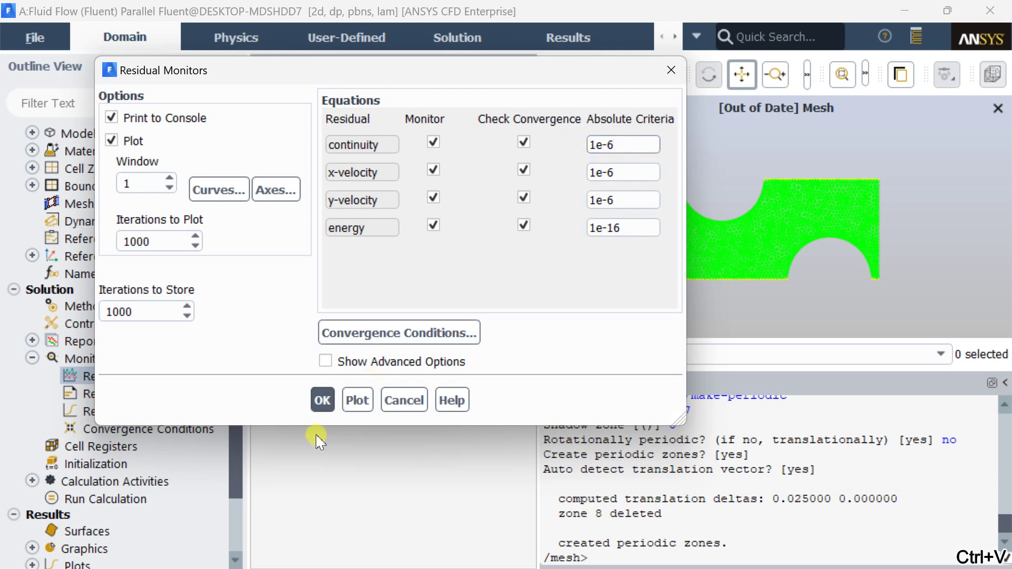
{"action": "left_click", "coordinate": [322, 400]}
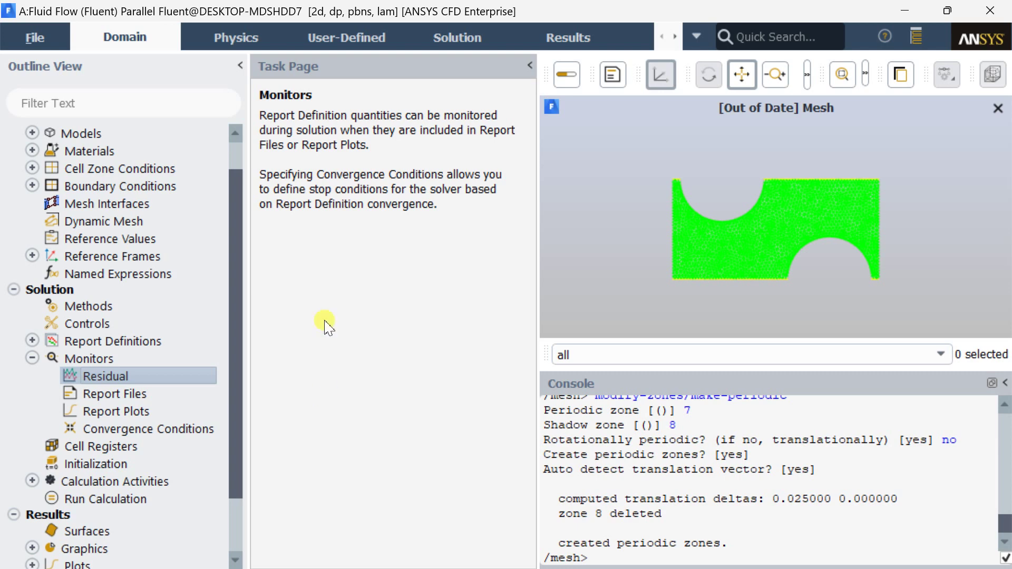
Initialize the solution with the hybrid method and patch the surface_body zone with a temperature of 298 K.
{"action": "left_click", "coordinate": [158, 465]}
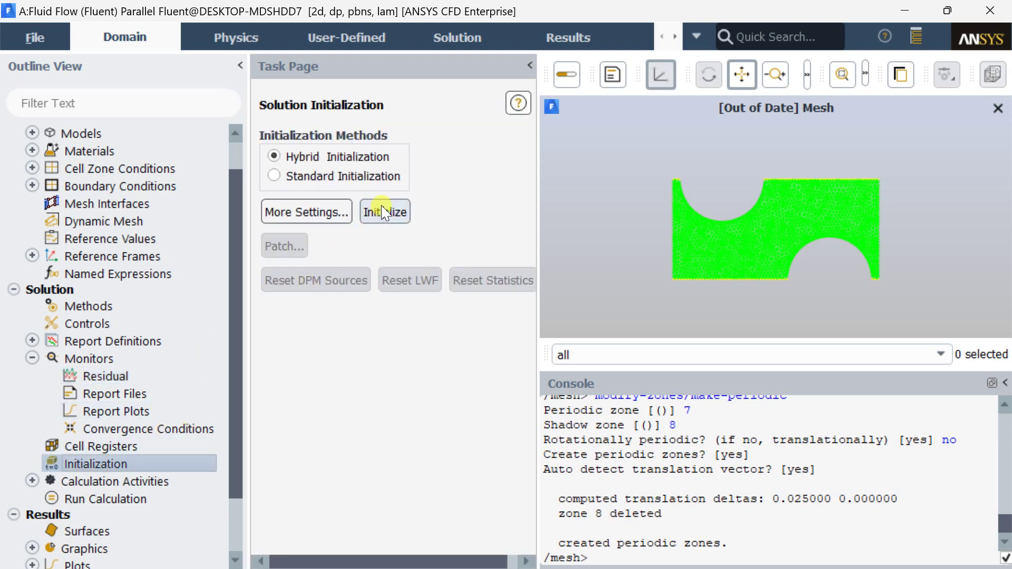
{"action": "left_click", "coordinate": [384, 211]}
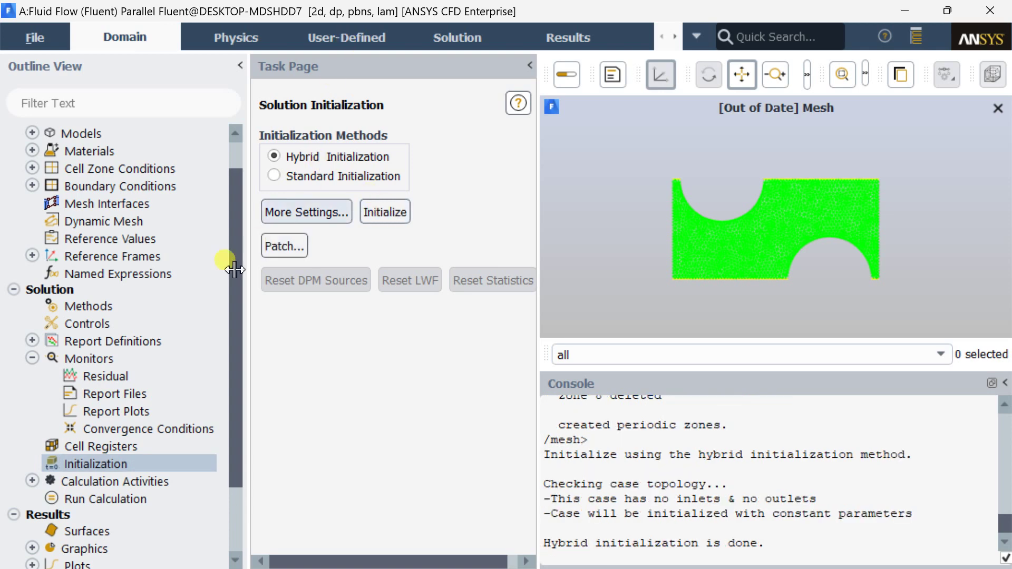
{"action": "left_click", "coordinate": [284, 246]}
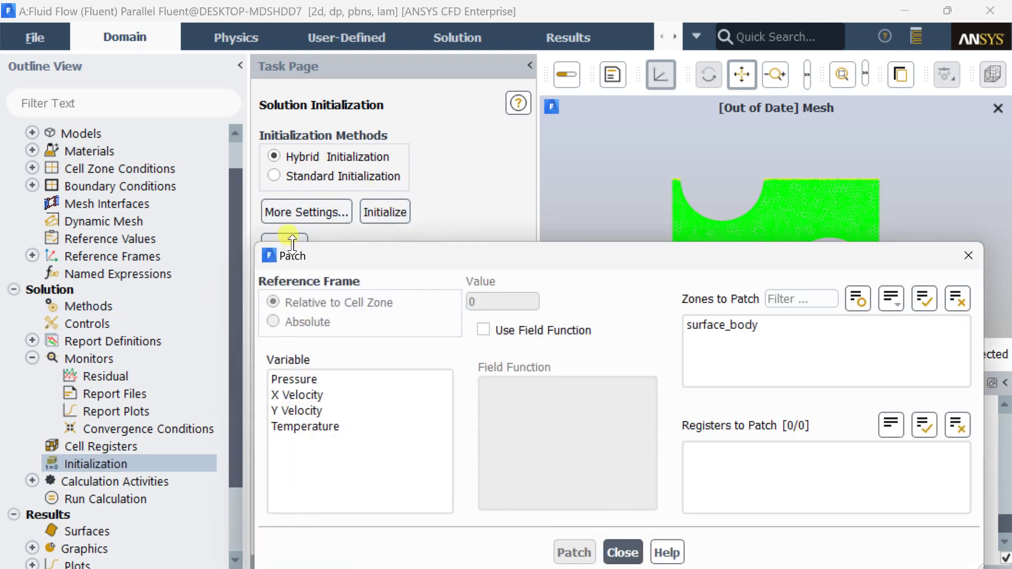
{"action": "left_click_drag", "start_coordinate": [290, 255], "coordinate": [239, 151]}
{"action": "left_click", "coordinate": [227, 313]}
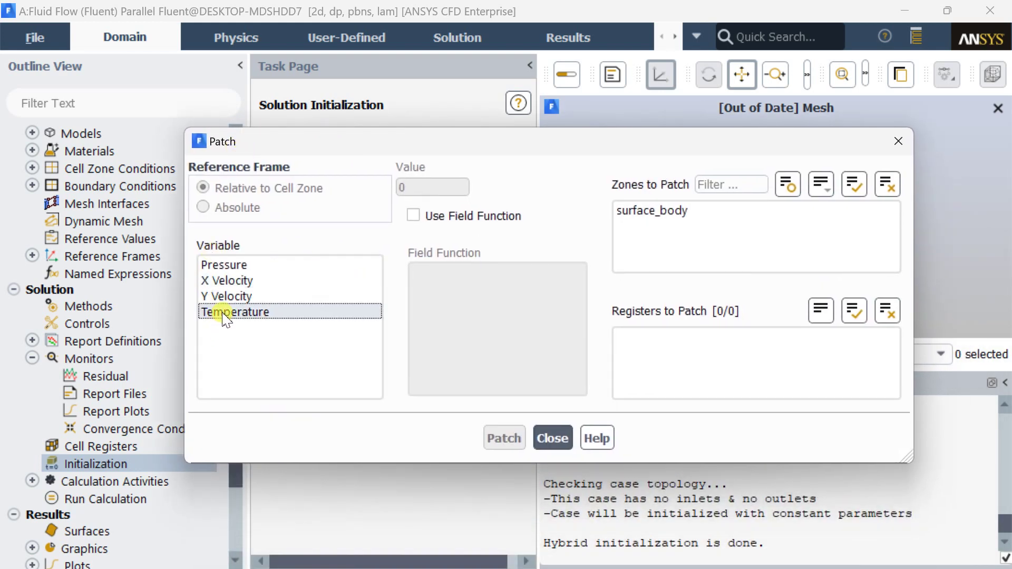
{"action": "left_click", "coordinate": [399, 188]}
{"action": "double_click", "coordinate": [399, 189]}
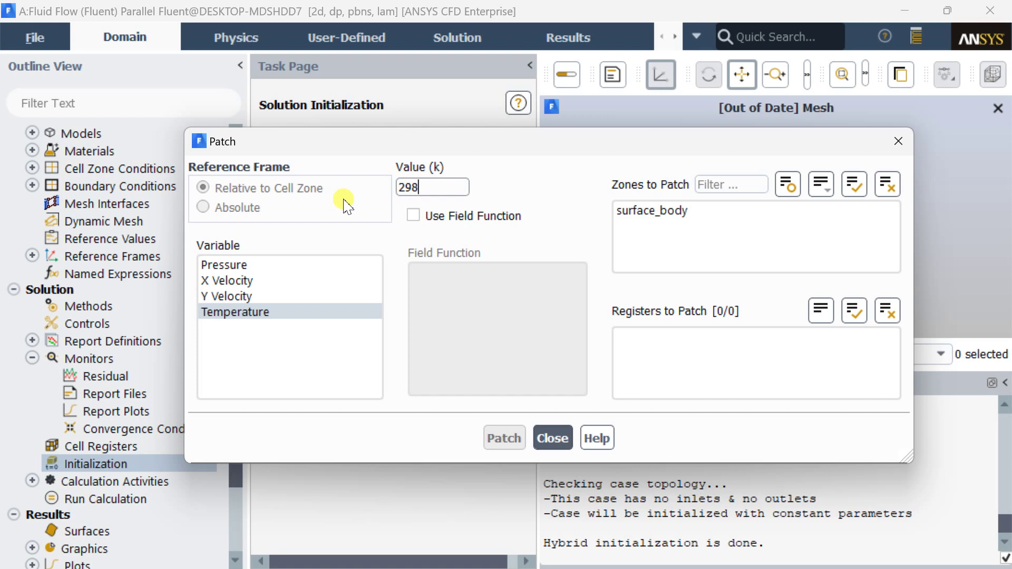
{"action": "left_click", "coordinate": [632, 215]}
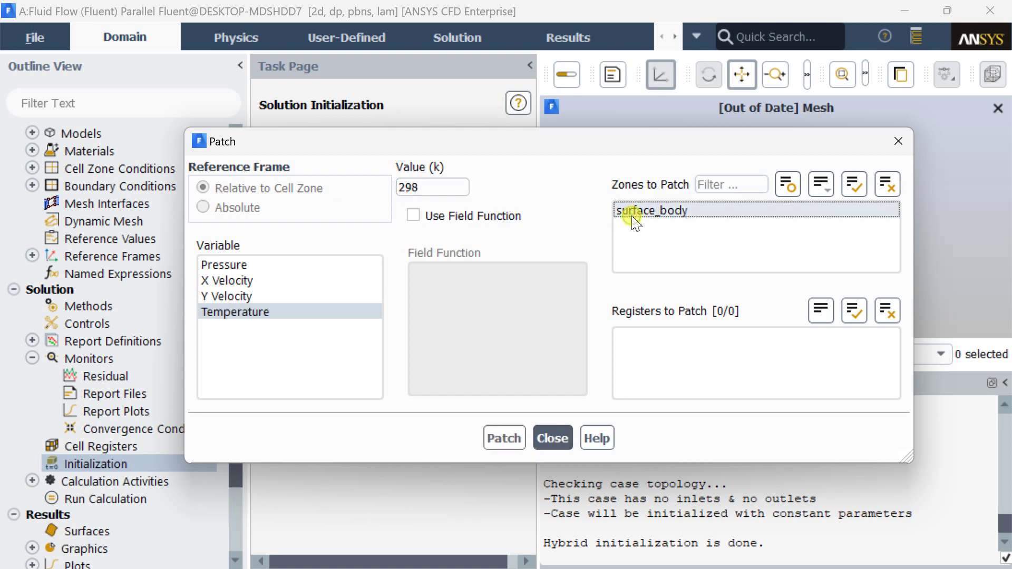
{"action": "left_click", "coordinate": [507, 446]}
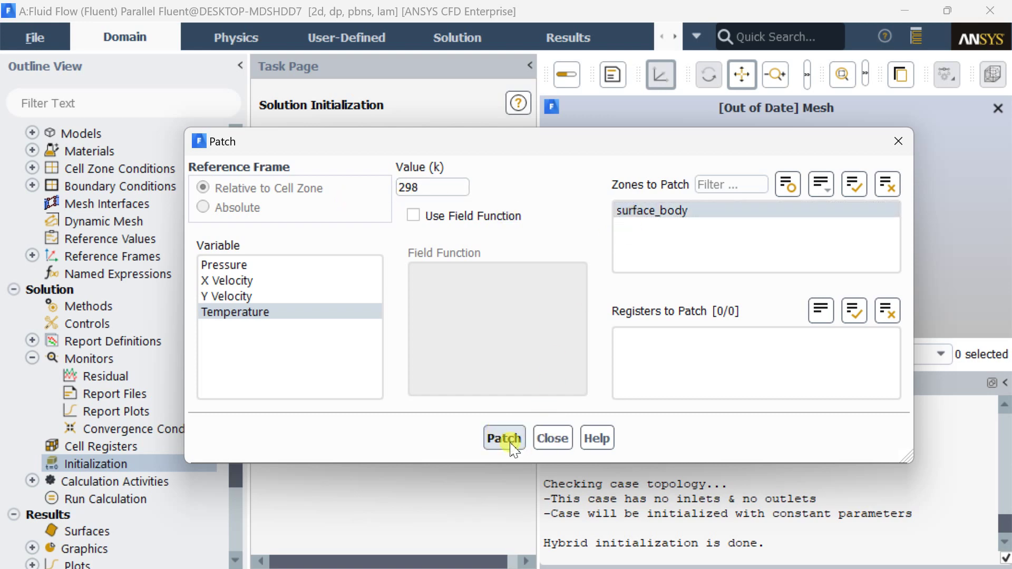
{"action": "left_click", "coordinate": [552, 441]}
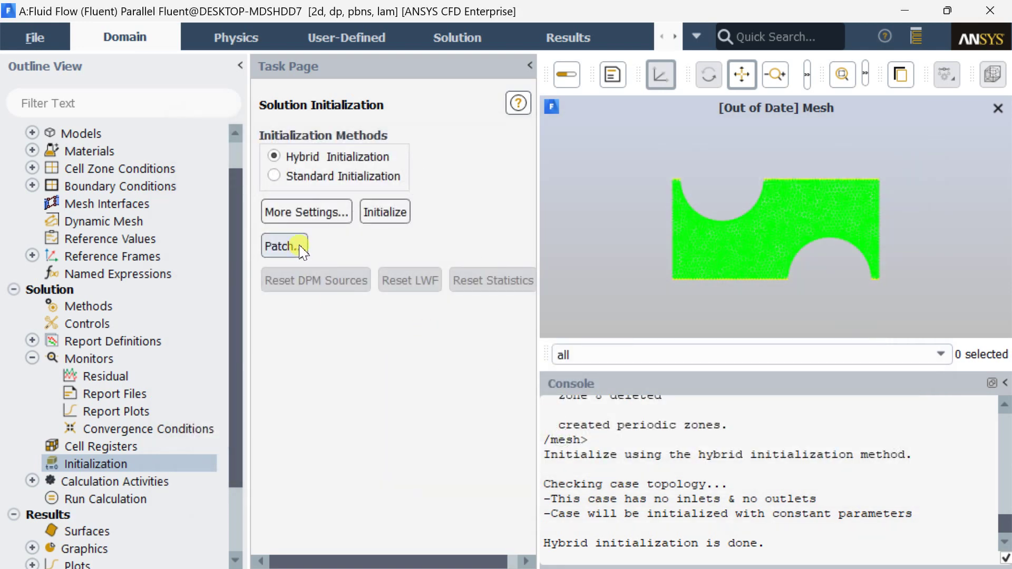
Run the calculation for 1000 iterations and acknowledge its completion.
{"action": "scroll", "coordinate": [121, 395], "scroll_direction": "down", "scroll_amount": 3}
{"action": "double_click", "coordinate": [95, 326]}
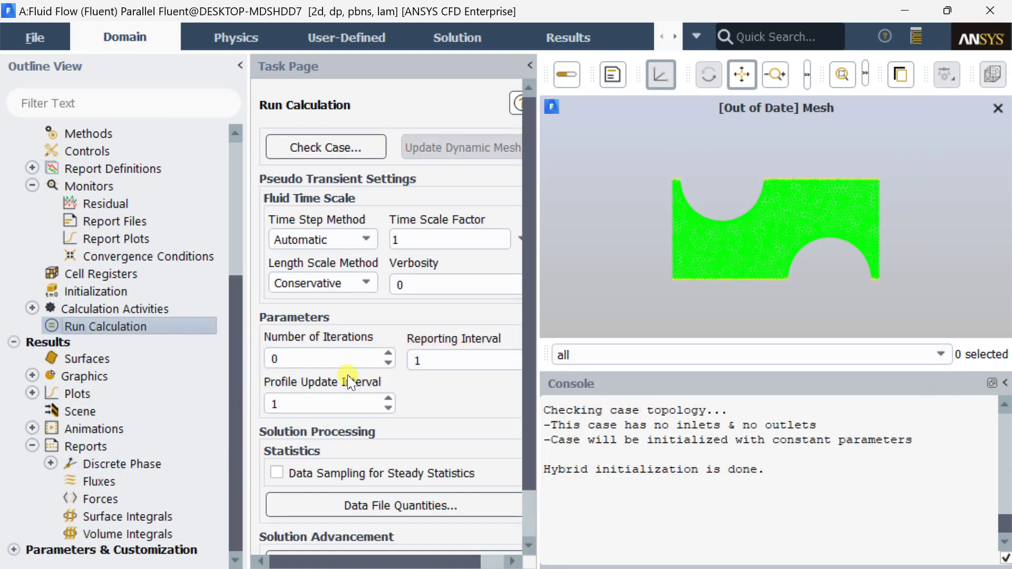
{"action": "double_click", "coordinate": [272, 358]}
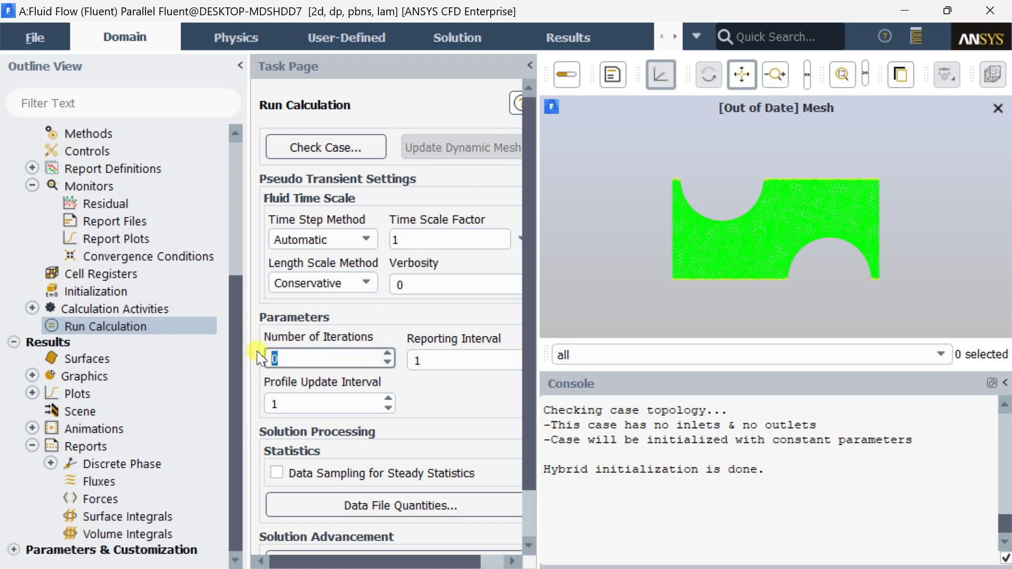
{"action": "scroll", "coordinate": [434, 409], "scroll_direction": "down", "scroll_amount": 1}
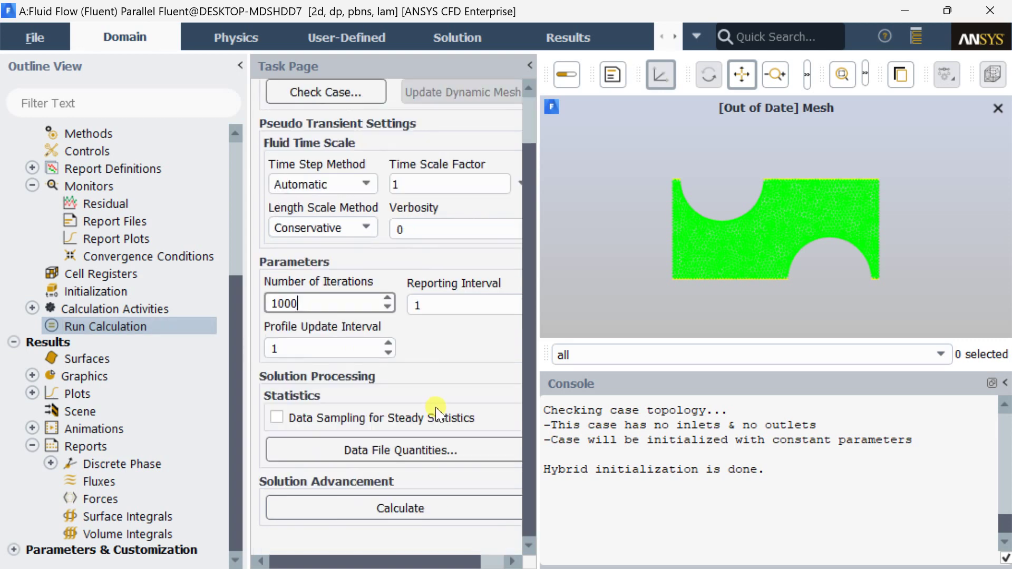
{"action": "left_click", "coordinate": [416, 507]}
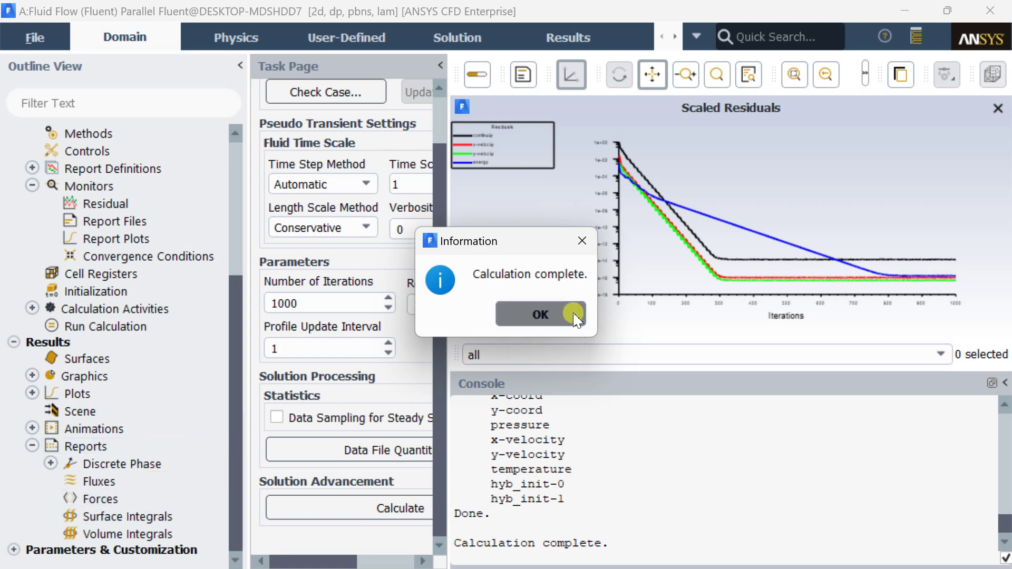
{"action": "left_click", "coordinate": [574, 314]}
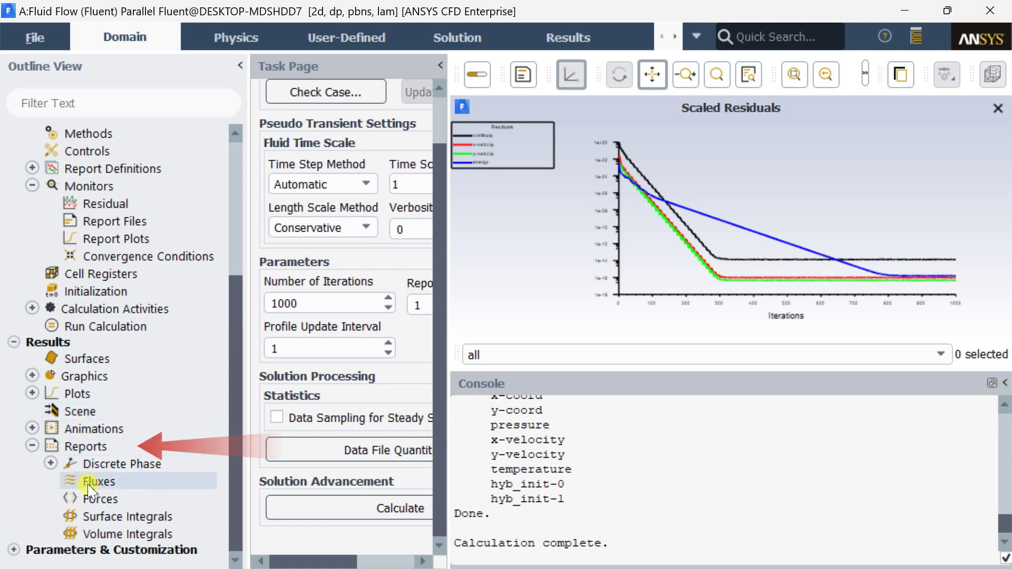
Compute the vertex maximum of velocity magnitude on interior-surface_body with a surface integral report.
{"action": "double_click", "coordinate": [120, 517]}
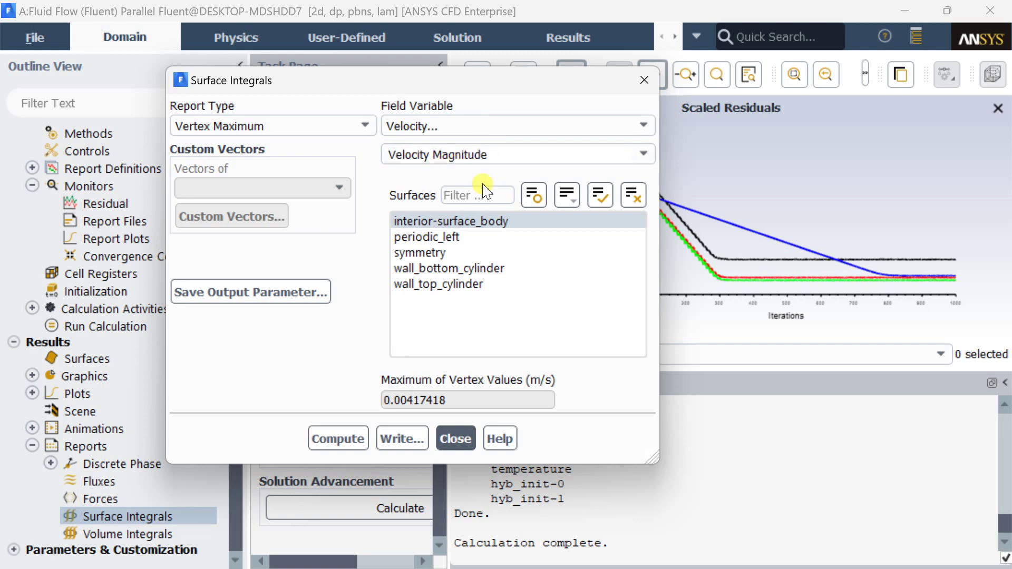
{"action": "left_click", "coordinate": [319, 446]}
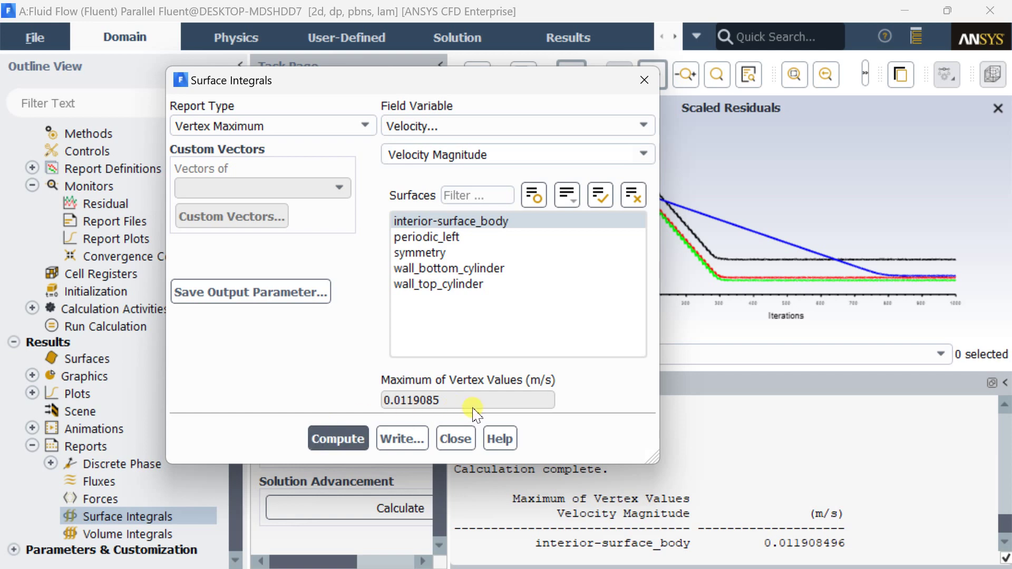
{"action": "left_click", "coordinate": [453, 439]}
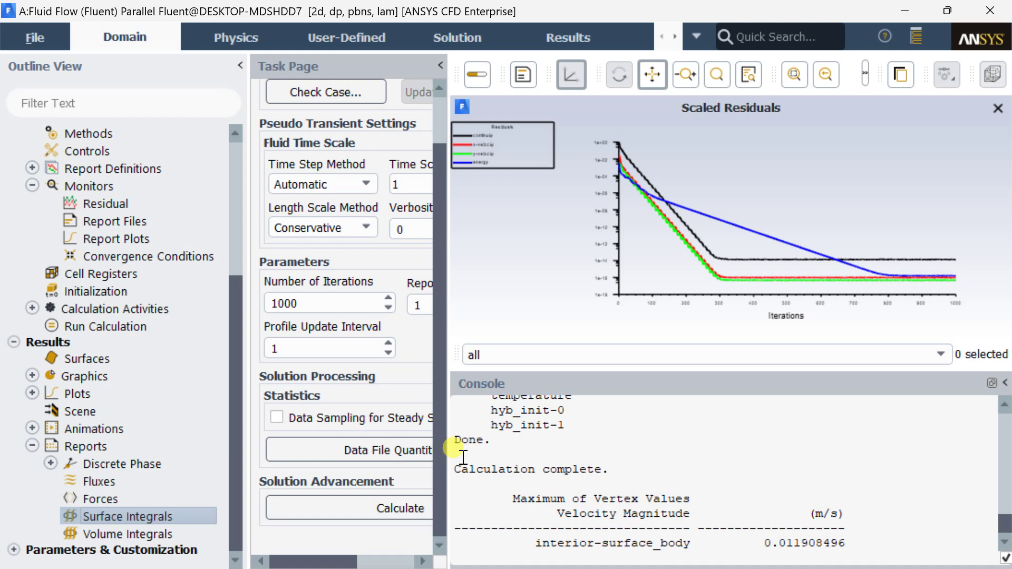
Save the project and open the Fluid Flow system's results in CFD-Post from Workbench.
{"action": "left_click", "coordinate": [35, 37]}
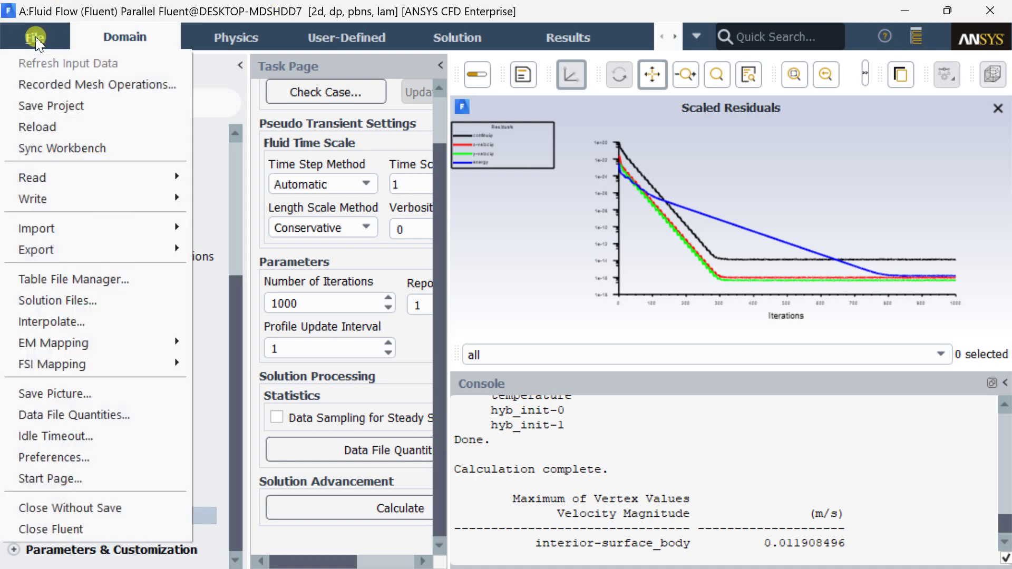
{"action": "left_click", "coordinate": [107, 105]}
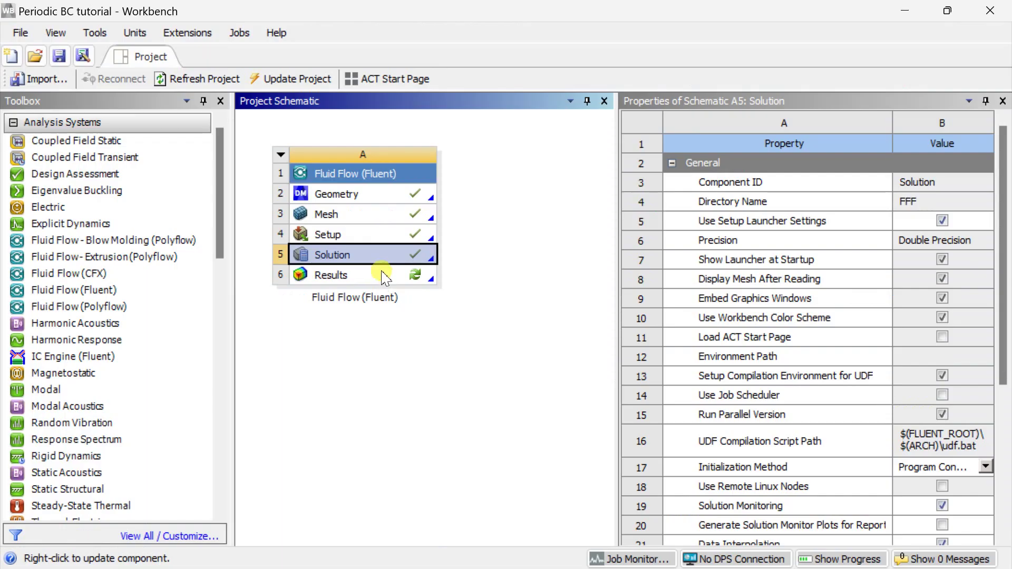
{"action": "double_click", "coordinate": [369, 275]}
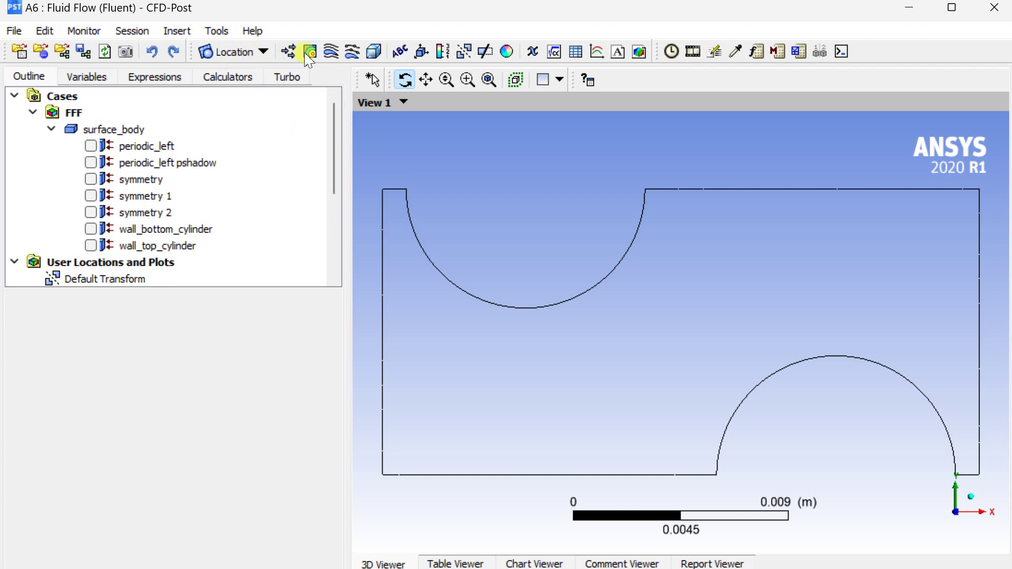
Create a contour plot coloured by Velocity with 100 contours.
{"action": "left_click", "coordinate": [310, 52]}
{"action": "left_click", "coordinate": [354, 133]}
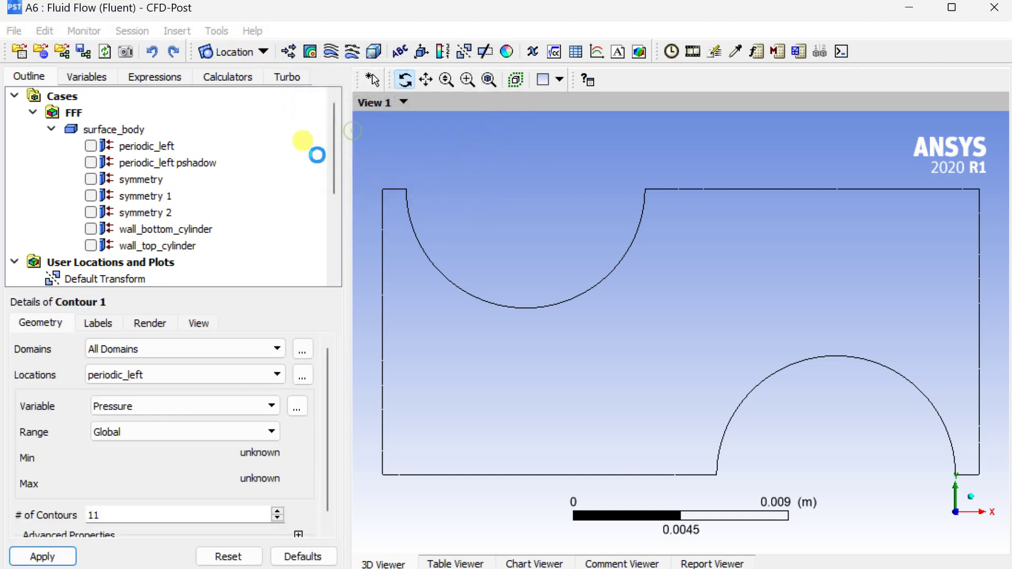
{"action": "left_click", "coordinate": [174, 408]}
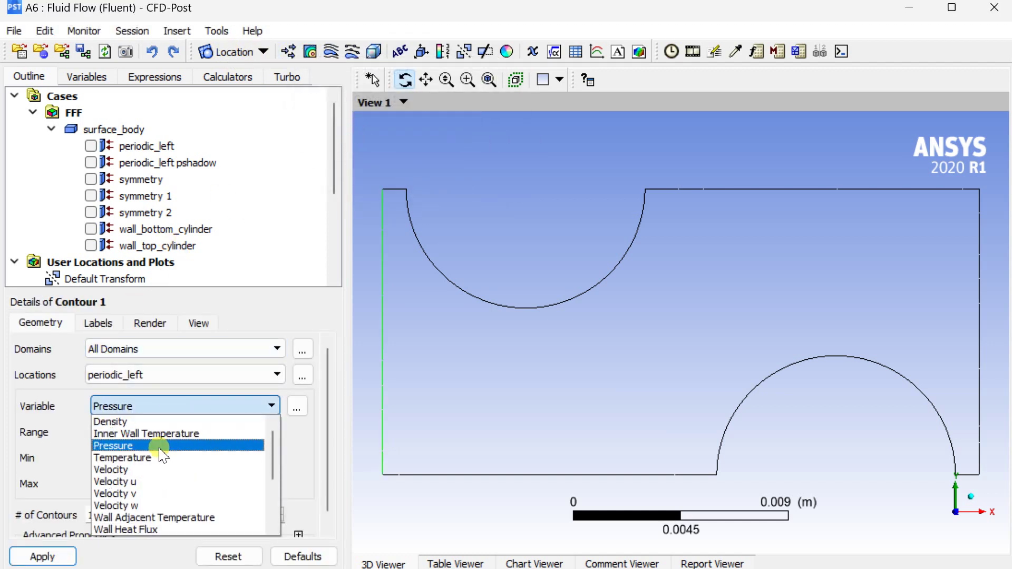
{"action": "left_click", "coordinate": [162, 465]}
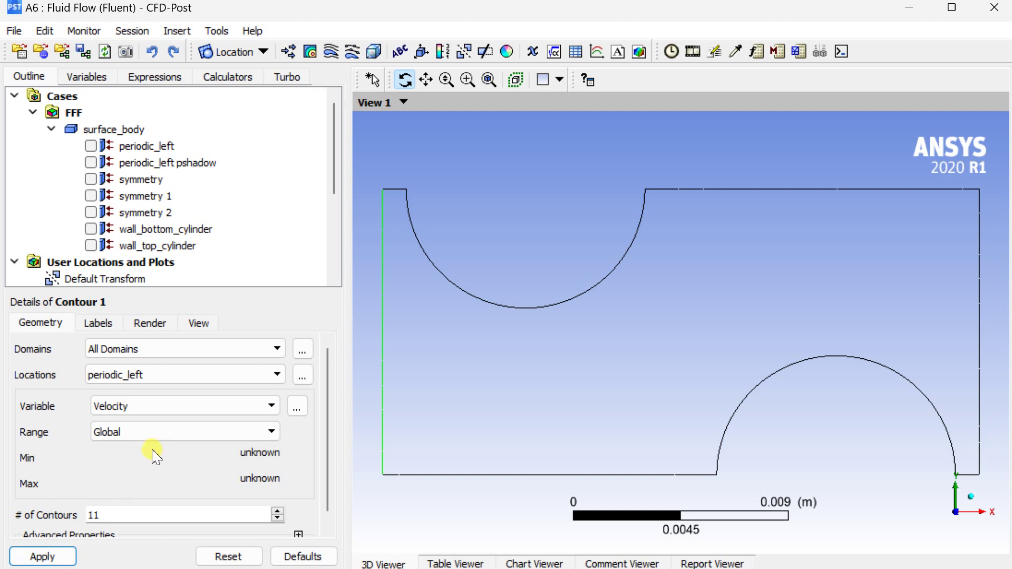
{"action": "left_click", "coordinate": [125, 515]}
{"action": "left_click_drag", "start_coordinate": [124, 515], "coordinate": [64, 515]}
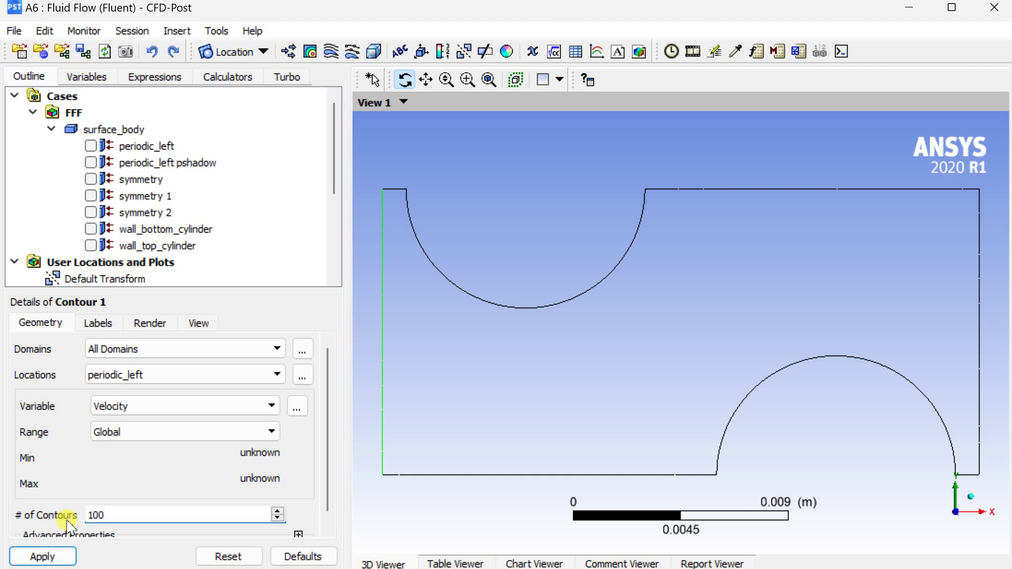
{"action": "type", "text": "100"}
Set the velocity contour's location to symmetry 2 and apply the contour.
{"action": "left_click", "coordinate": [266, 375]}
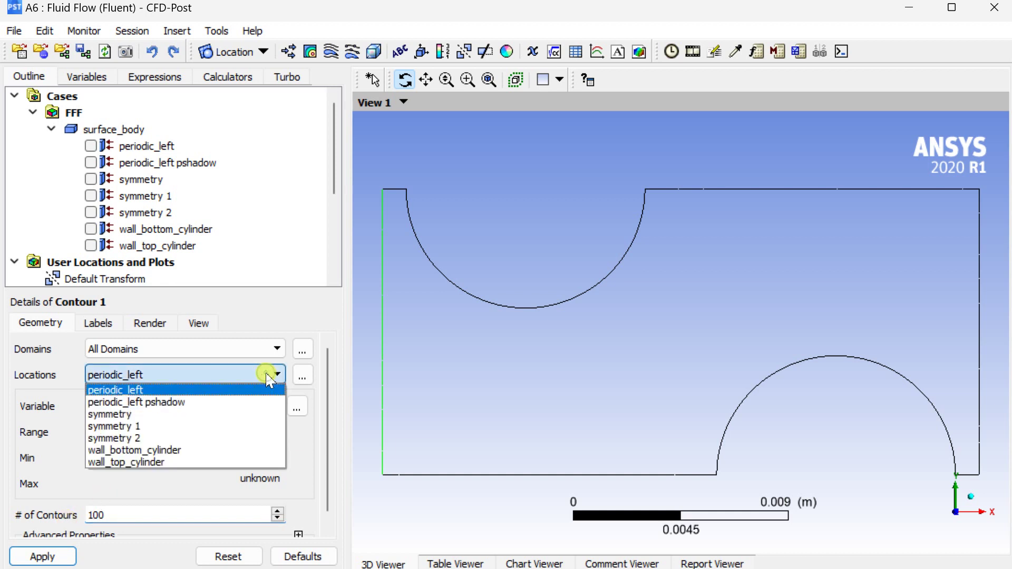
{"action": "left_click", "coordinate": [301, 375]}
{"action": "left_click", "coordinate": [302, 375]}
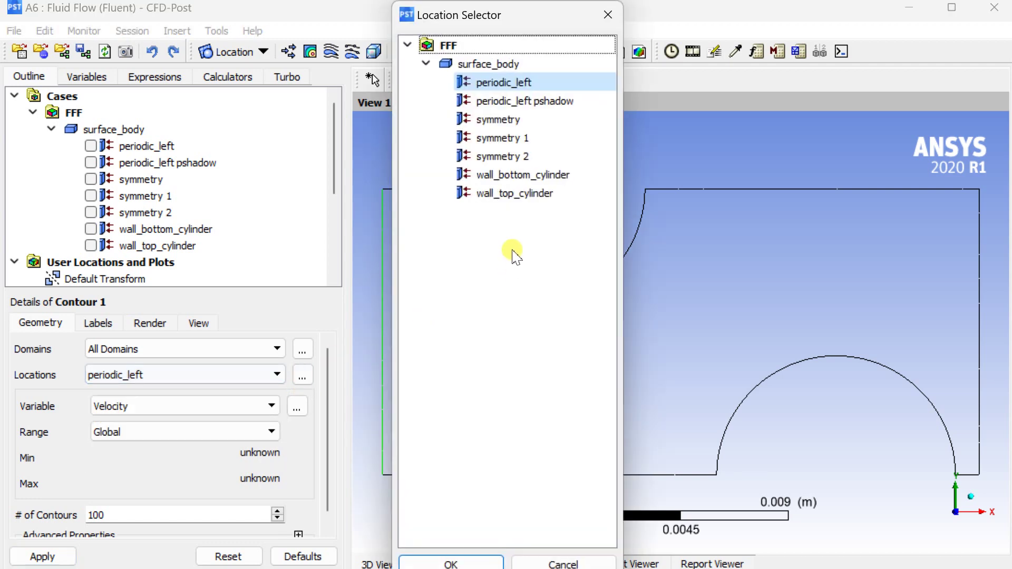
{"action": "left_click", "coordinate": [521, 156]}
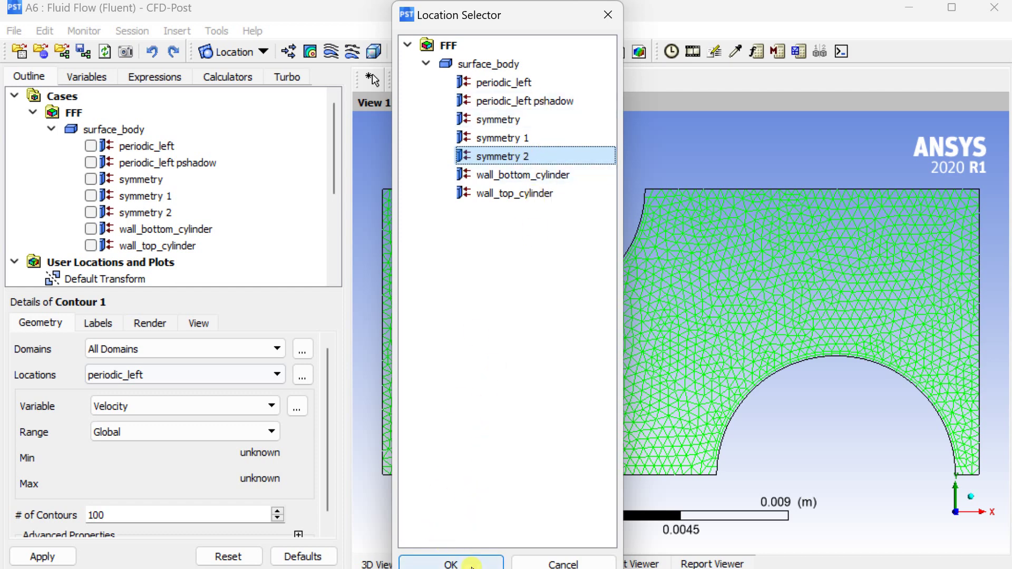
{"action": "left_click", "coordinate": [451, 562]}
{"action": "left_click", "coordinate": [42, 557]}
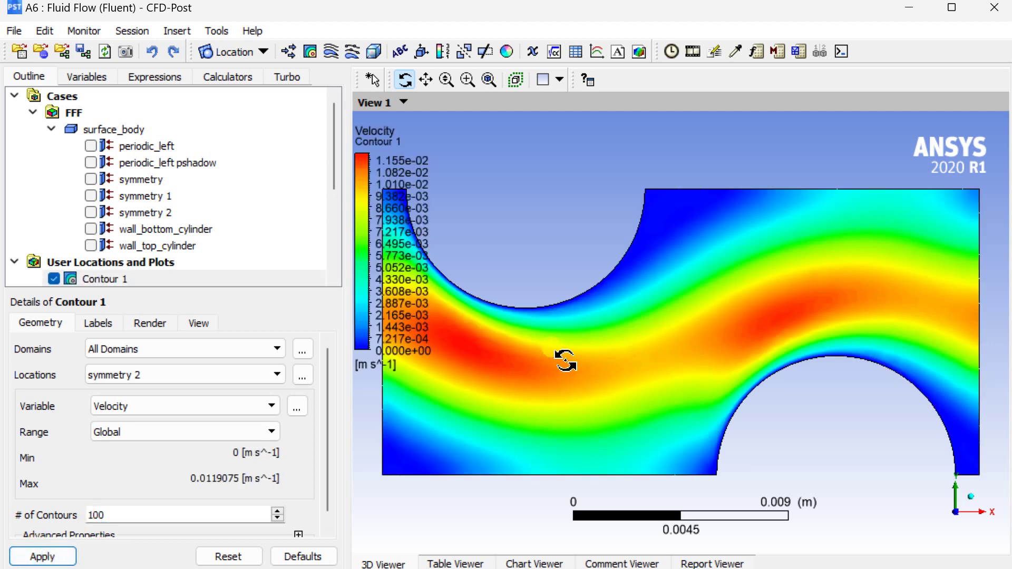
Change the default legend's number format to Fixed and apply it.
{"action": "scroll", "coordinate": [560, 372], "scroll_direction": "down", "scroll_amount": 3}
{"action": "scroll", "coordinate": [565, 360], "scroll_direction": "down", "scroll_amount": 1}
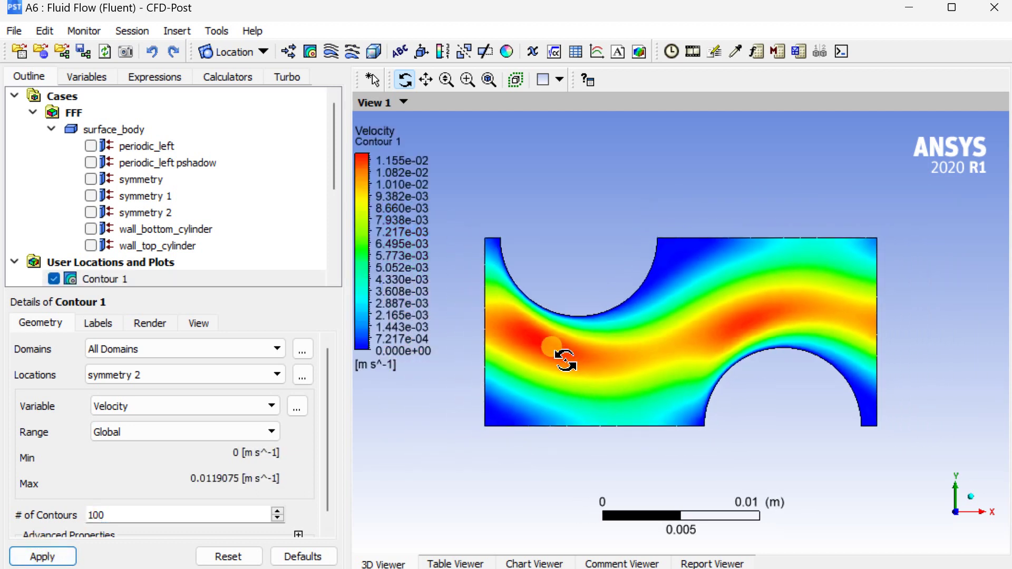
{"action": "left_click", "coordinate": [150, 323]}
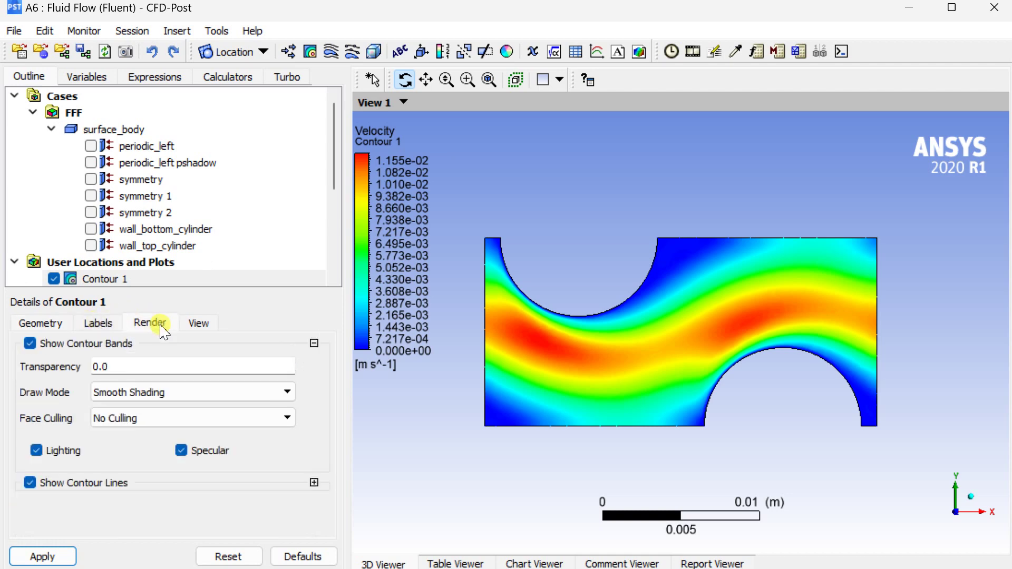
{"action": "scroll", "coordinate": [145, 203], "scroll_direction": "down", "scroll_amount": 4}
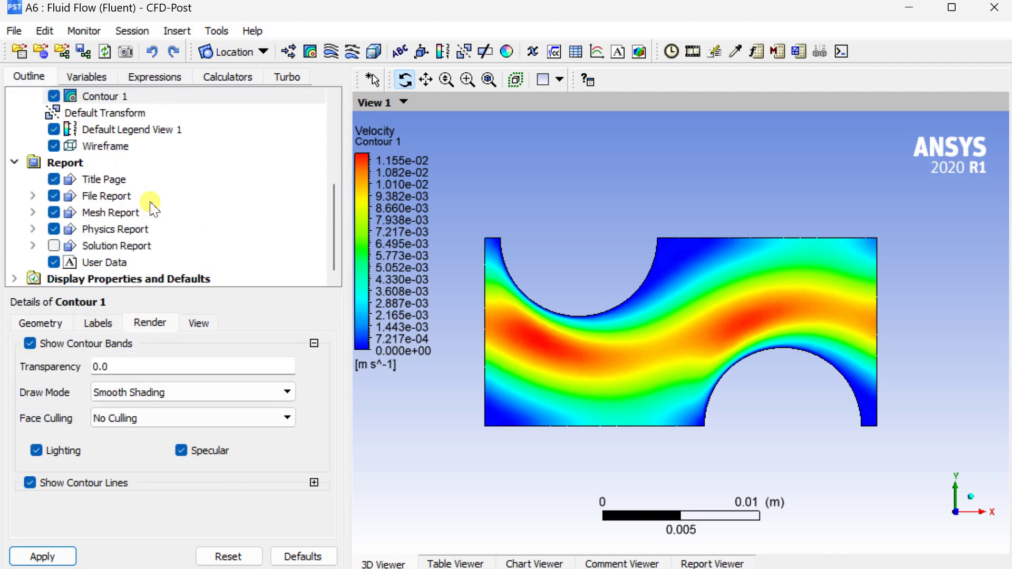
{"action": "left_click", "coordinate": [140, 279]}
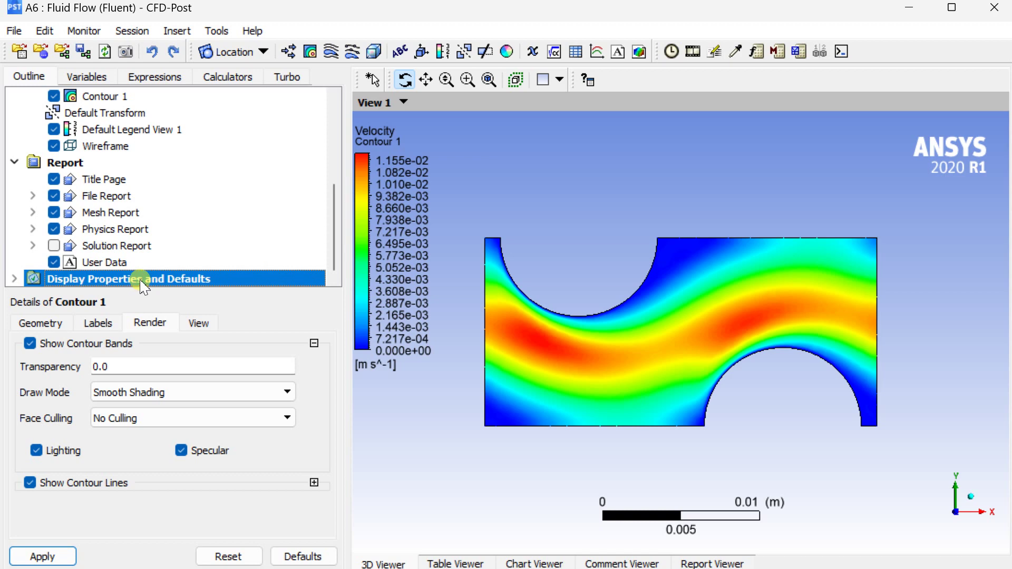
{"action": "scroll", "coordinate": [132, 264], "scroll_direction": "up", "scroll_amount": 4}
{"action": "scroll", "coordinate": [153, 181], "scroll_direction": "down", "scroll_amount": 4}
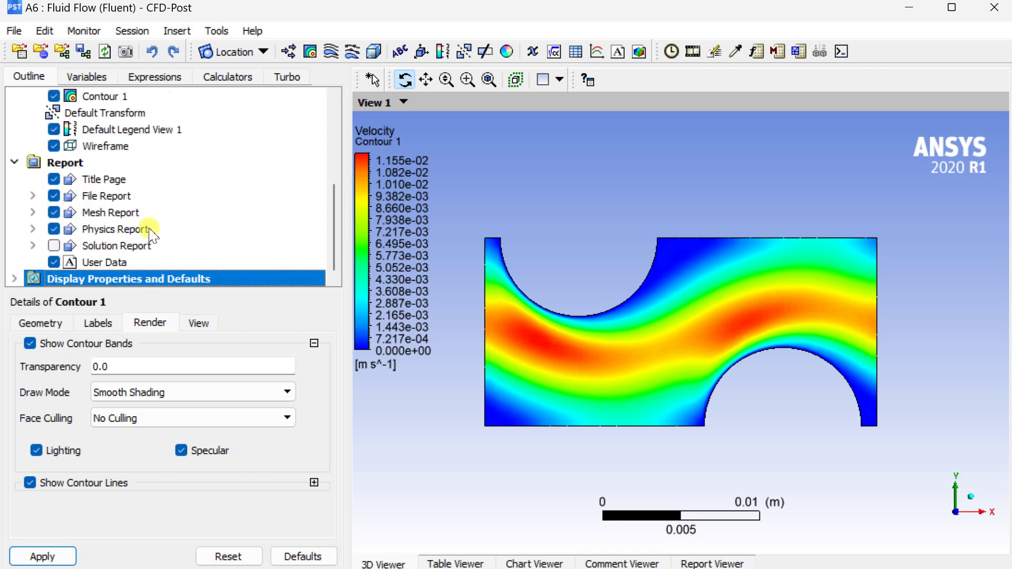
{"action": "left_click", "coordinate": [136, 129]}
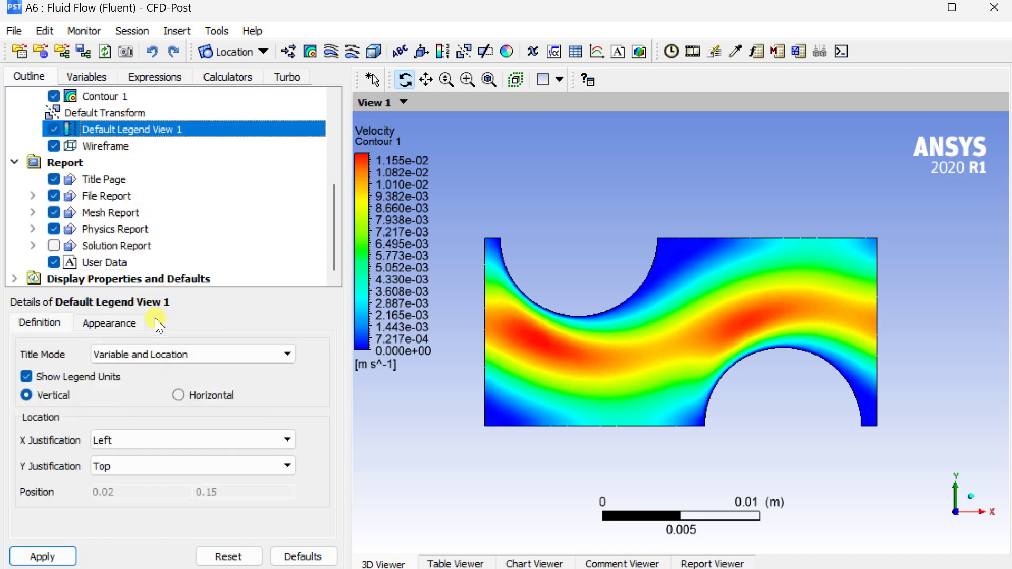
{"action": "left_click", "coordinate": [117, 323]}
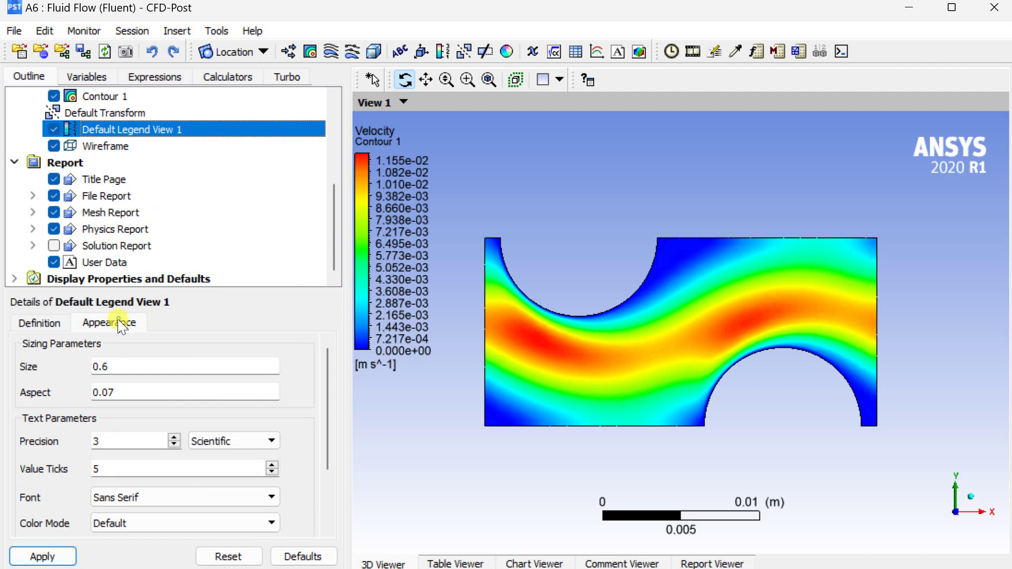
{"action": "left_click", "coordinate": [208, 448]}
{"action": "left_click", "coordinate": [206, 454]}
{"action": "left_click", "coordinate": [40, 557]}
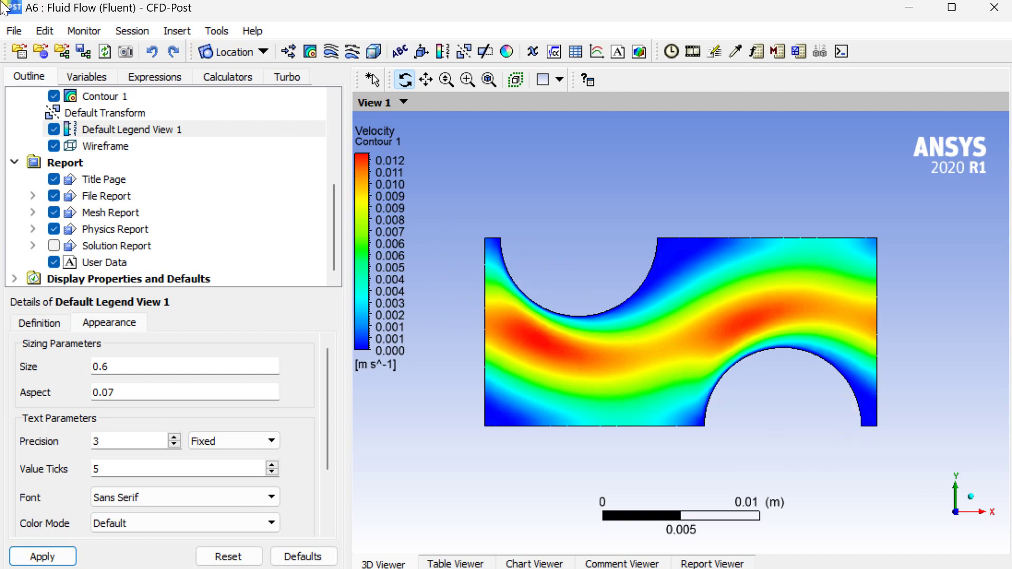
Set up a picture export of the velocity contour as JPEG file F:/1.jpg with image quality 100.
{"action": "scroll", "coordinate": [769, 345], "scroll_direction": "up", "scroll_amount": 5}
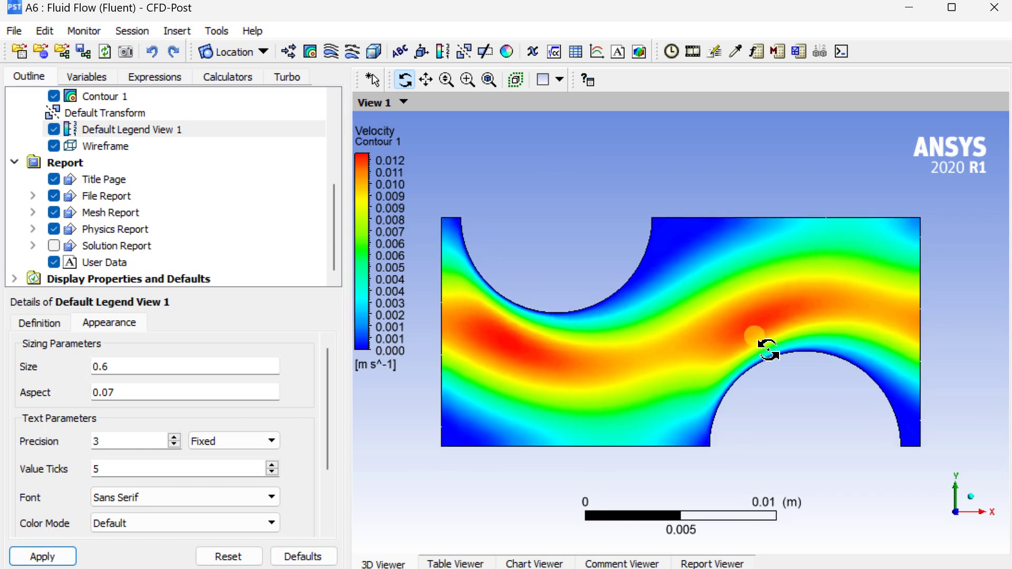
{"action": "left_click", "coordinate": [125, 52]}
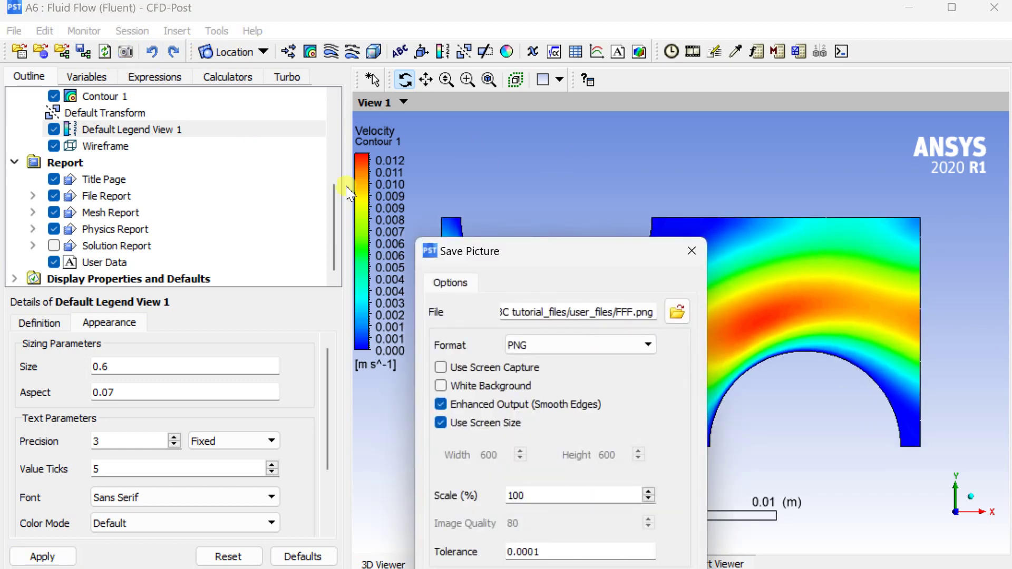
{"action": "left_click_drag", "start_coordinate": [541, 261], "coordinate": [207, 111]}
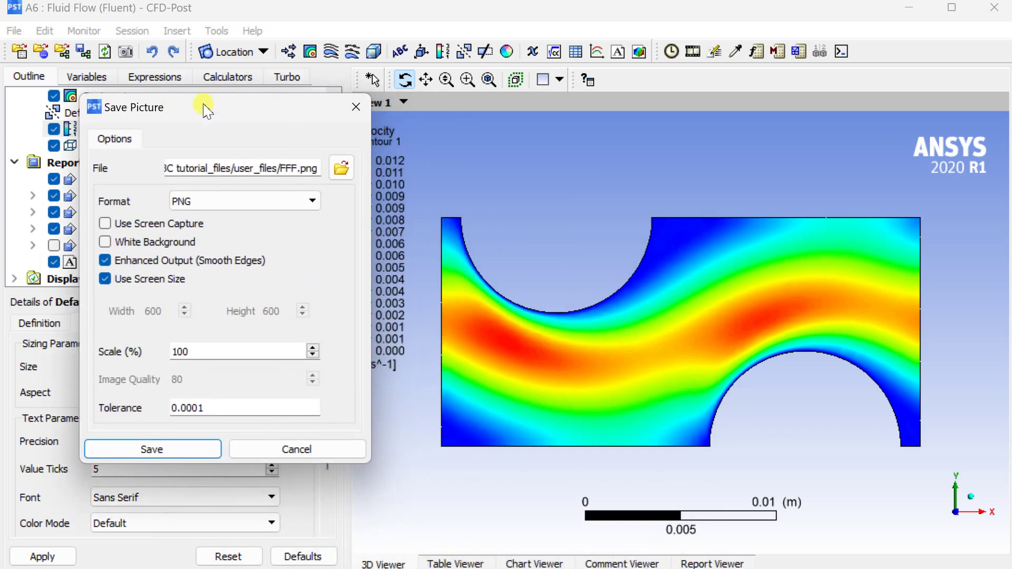
{"action": "left_click", "coordinate": [341, 168]}
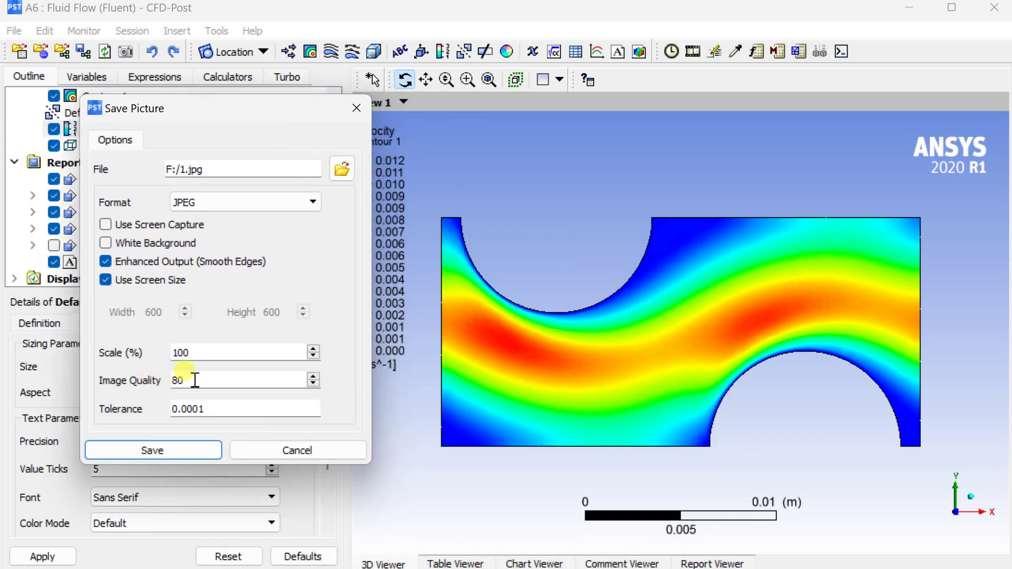
{"action": "left_click_drag", "start_coordinate": [195, 380], "coordinate": [161, 391]}
{"action": "type", "text": "100"}
Give the picture a white background and a custom size with a width of 2560 instead of screen size, and save it.
{"action": "left_click", "coordinate": [106, 243]}
{"action": "left_click", "coordinate": [106, 280]}
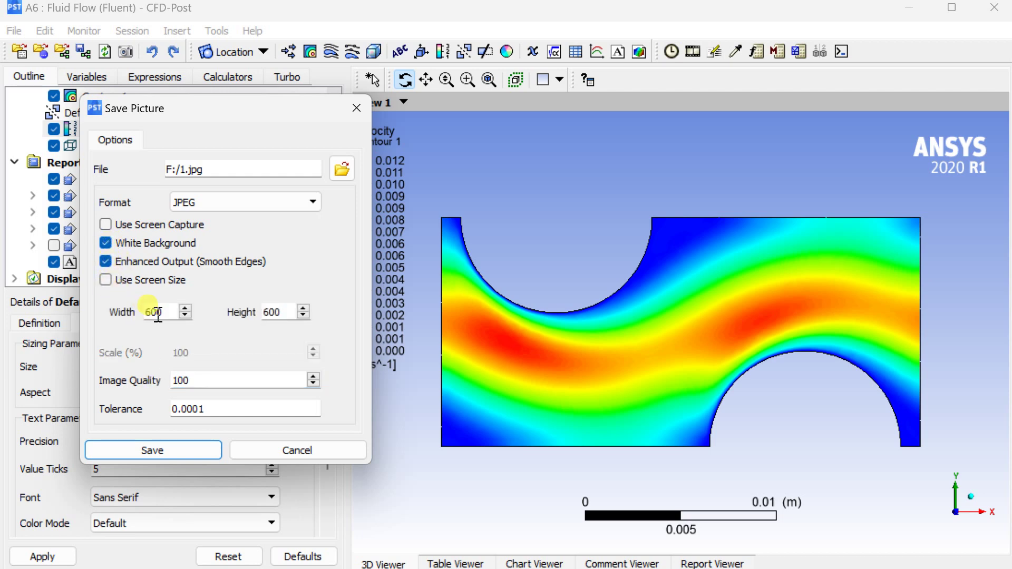
{"action": "left_click_drag", "start_coordinate": [167, 313], "coordinate": [123, 325]}
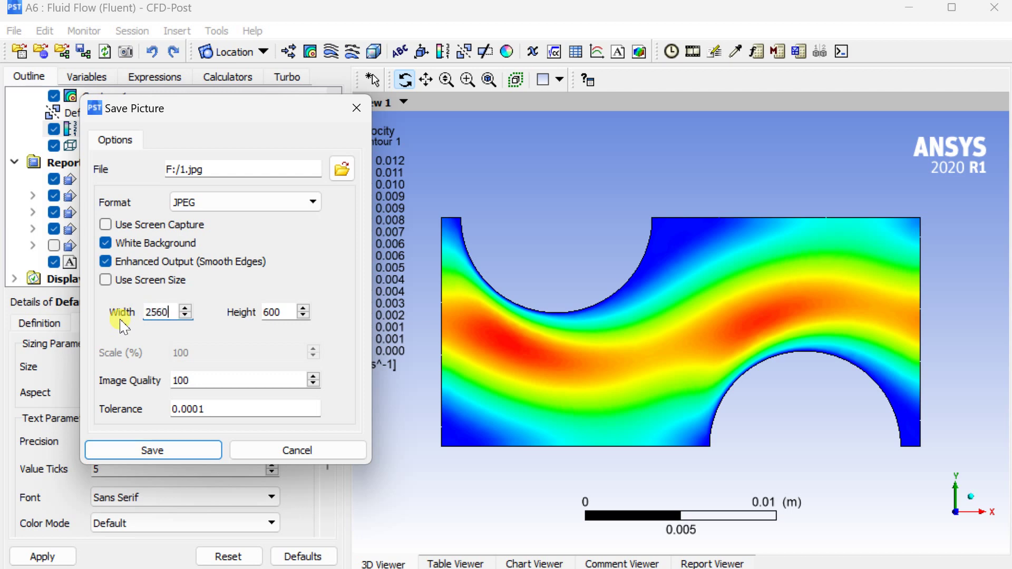
{"action": "left_click_drag", "start_coordinate": [286, 312], "coordinate": [254, 329]}
{"action": "left_click", "coordinate": [176, 456]}
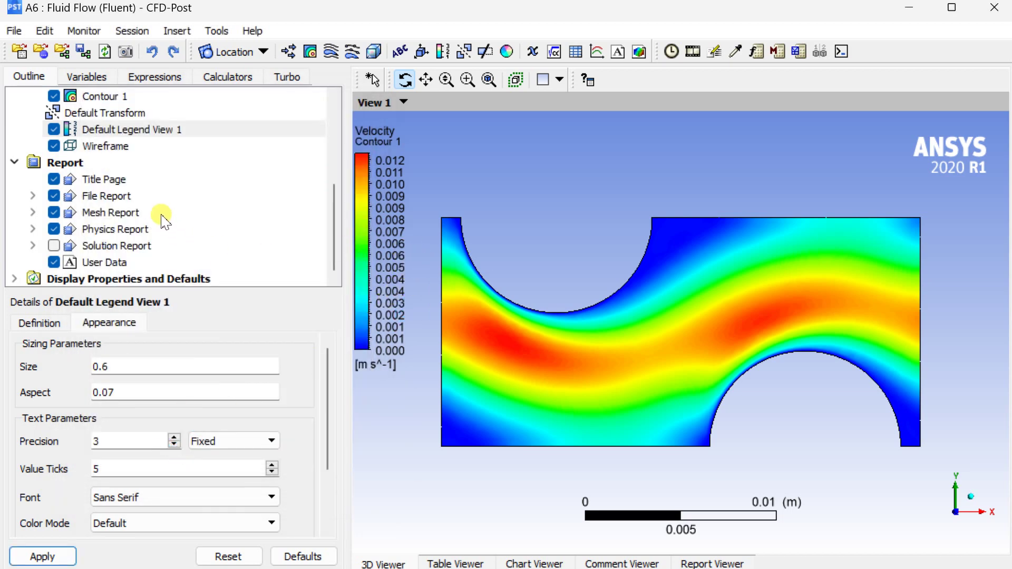
Change the variable of Contour 1 to Temperature and apply the contour.
{"action": "left_click", "coordinate": [116, 96]}
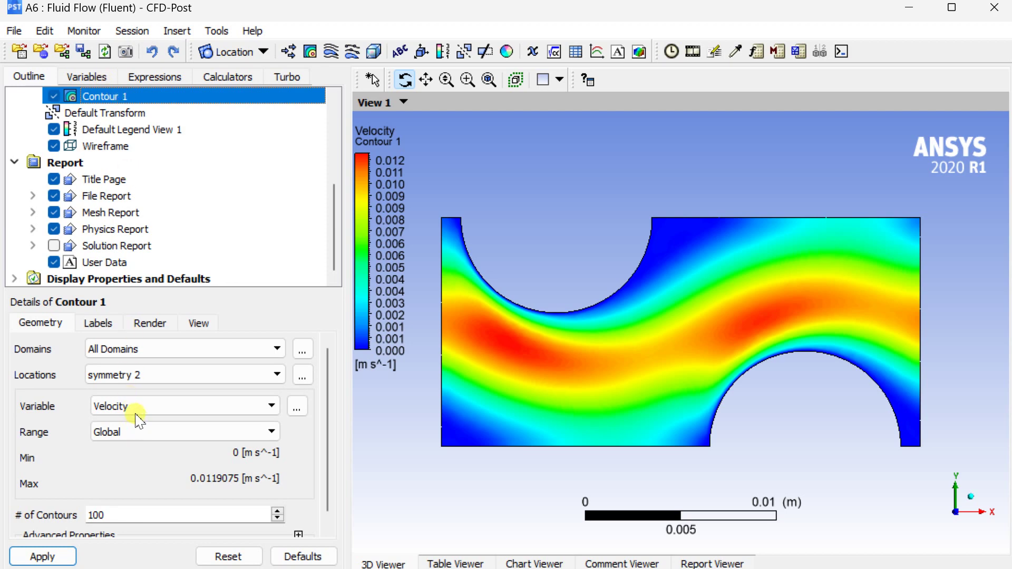
{"action": "left_click", "coordinate": [135, 410]}
{"action": "left_click", "coordinate": [138, 457]}
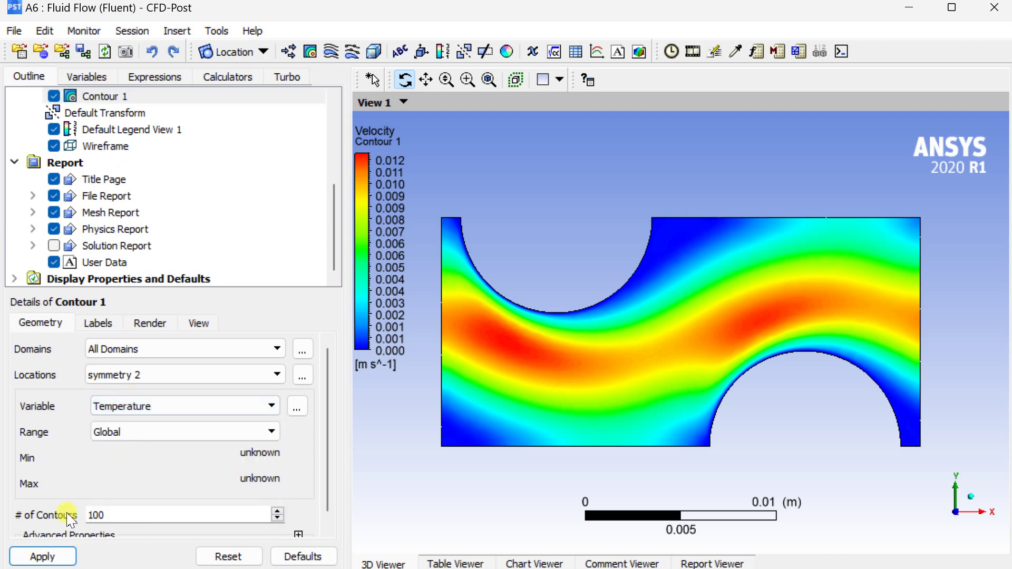
{"action": "left_click", "coordinate": [43, 554]}
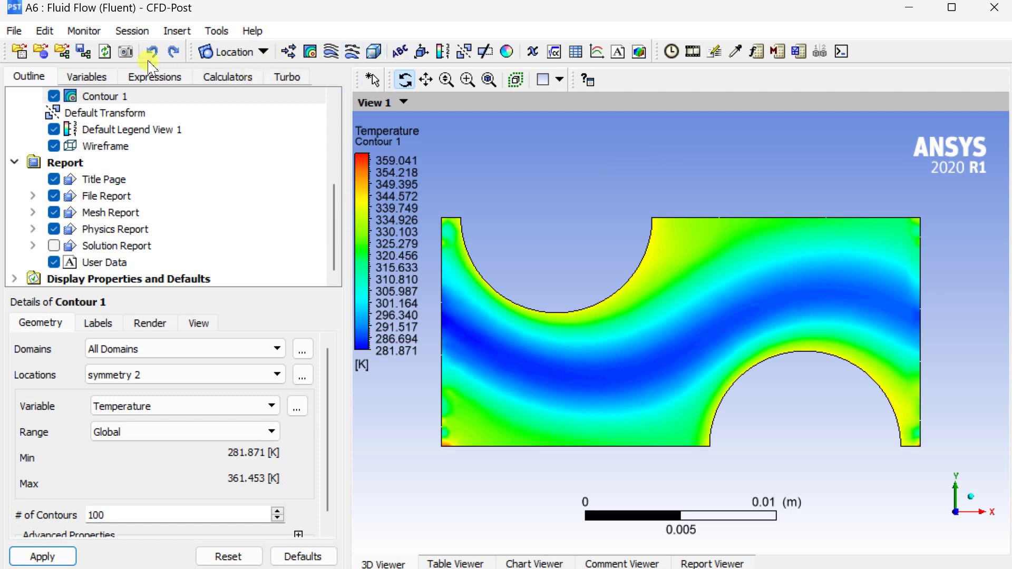
Save a picture of the temperature contour as JPEG file F:/2.jpg, keeping the existing export options.
{"action": "left_click", "coordinate": [126, 51]}
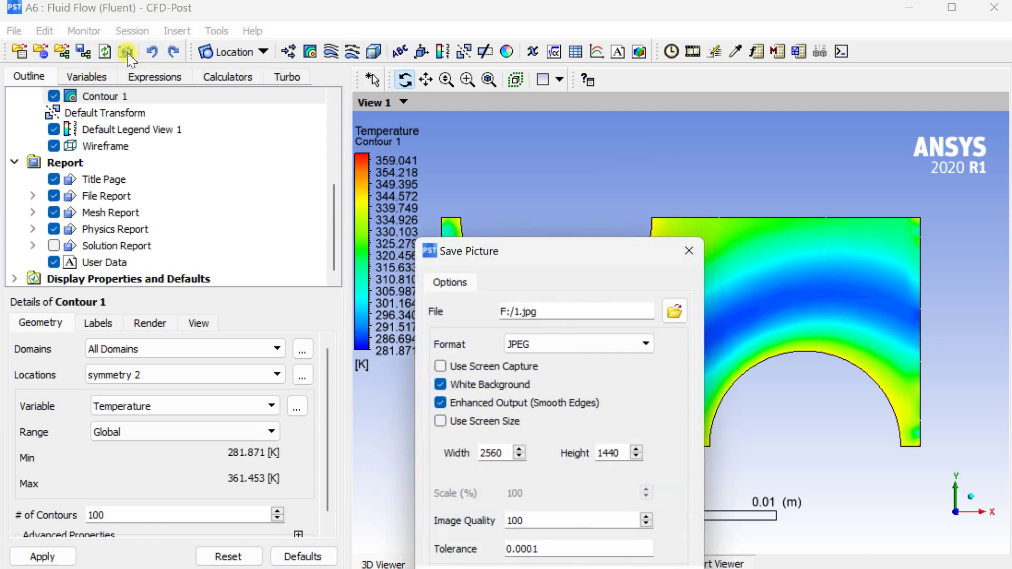
{"action": "left_click_drag", "start_coordinate": [555, 252], "coordinate": [300, 125]}
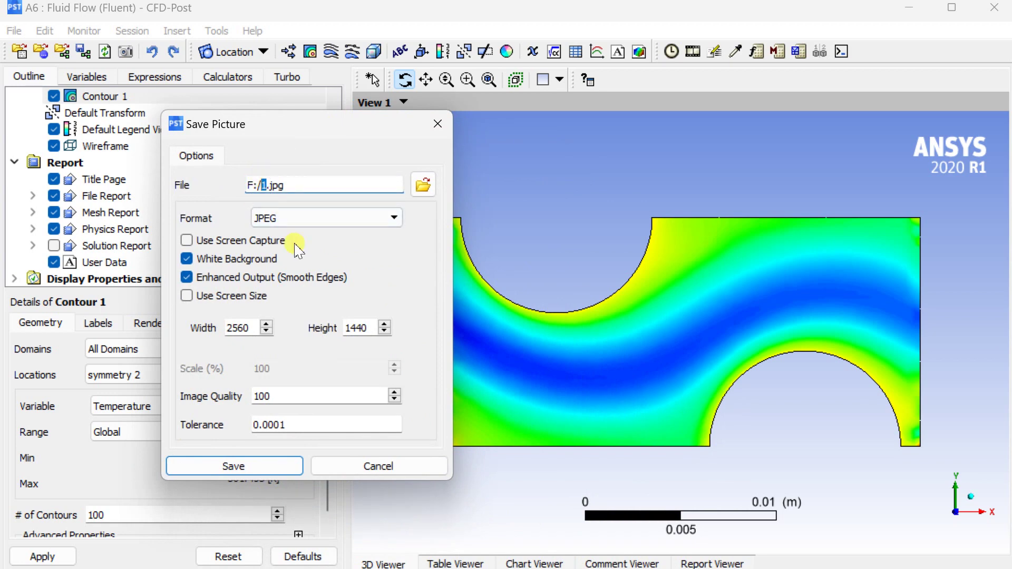
{"action": "type", "text": "2"}
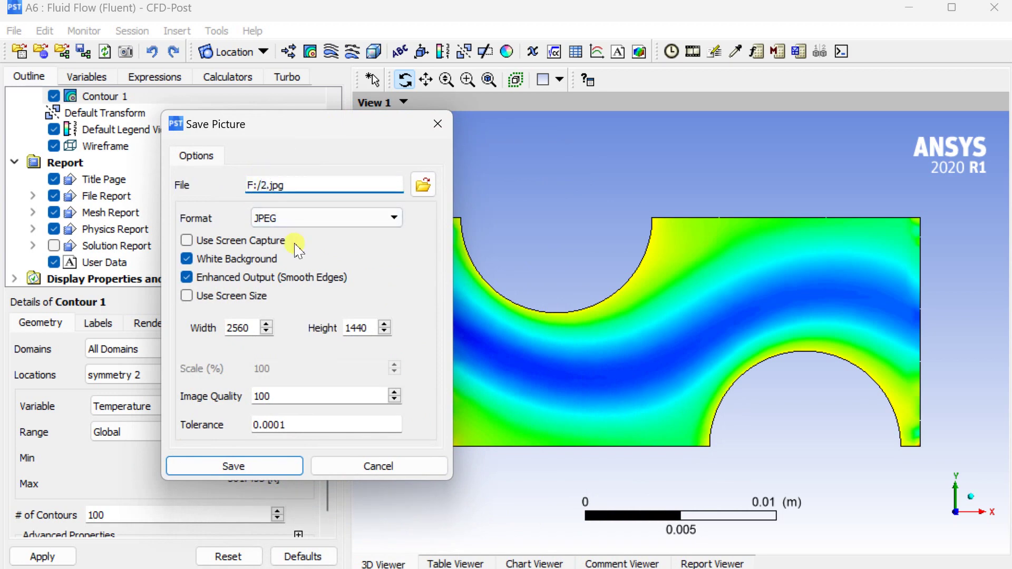
{"action": "left_click", "coordinate": [259, 466]}
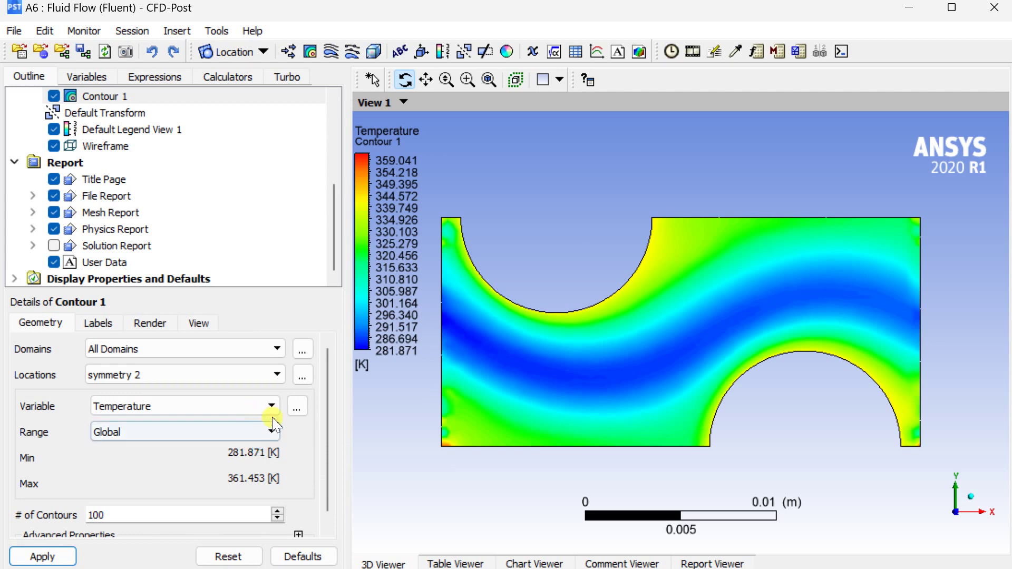